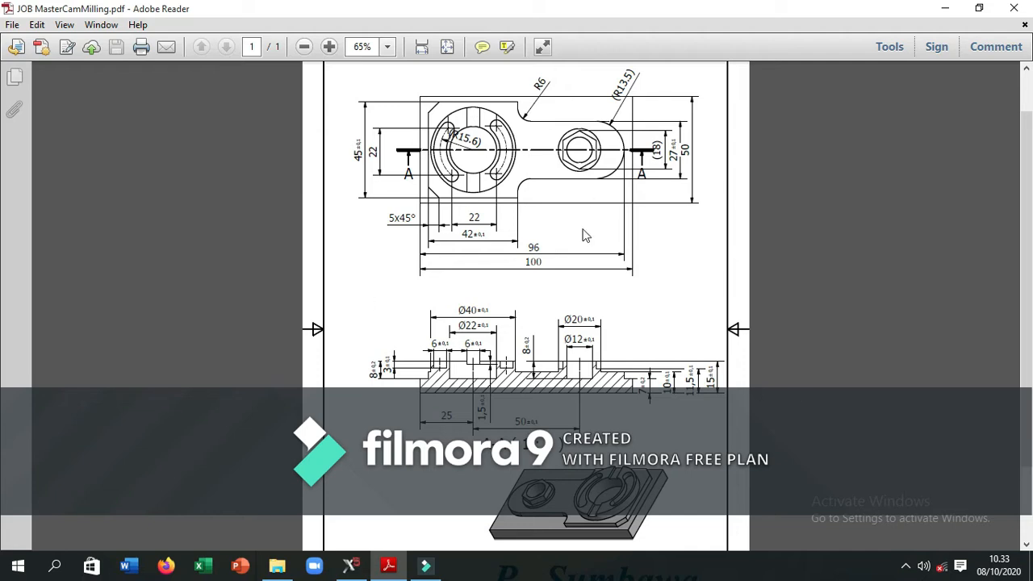
# - Switch to Mastercam and draw a 100 by 50 mm rectangle with its first corner at the origin
pyautogui.click(350, 566)
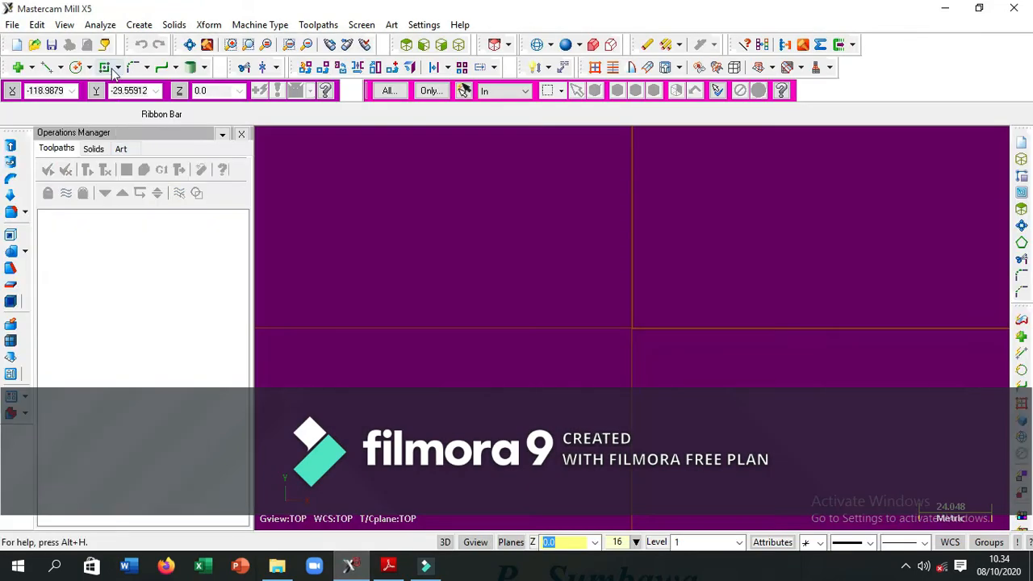
pyautogui.click(118, 67)
pyautogui.click(123, 91)
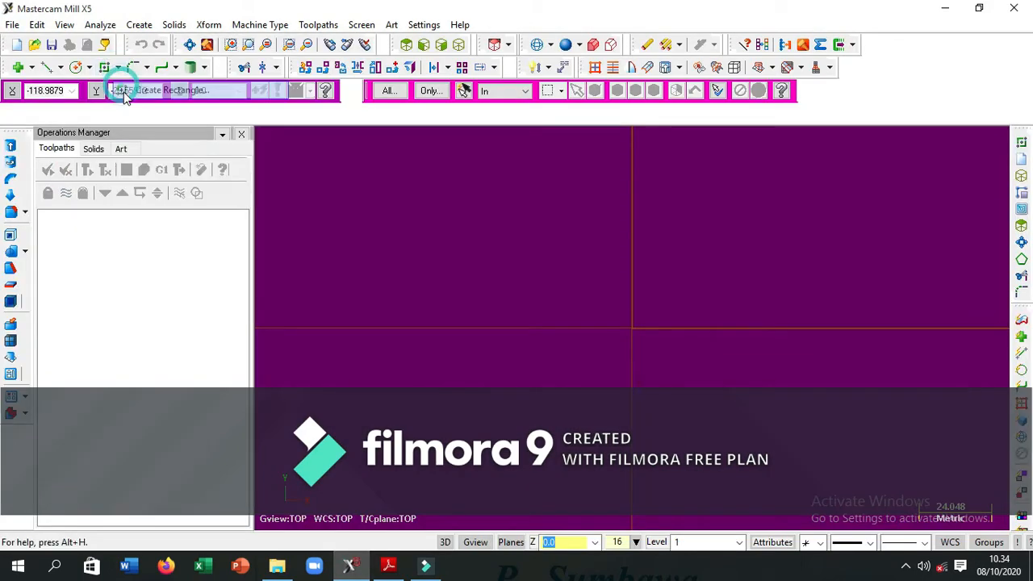
pyautogui.click(631, 329)
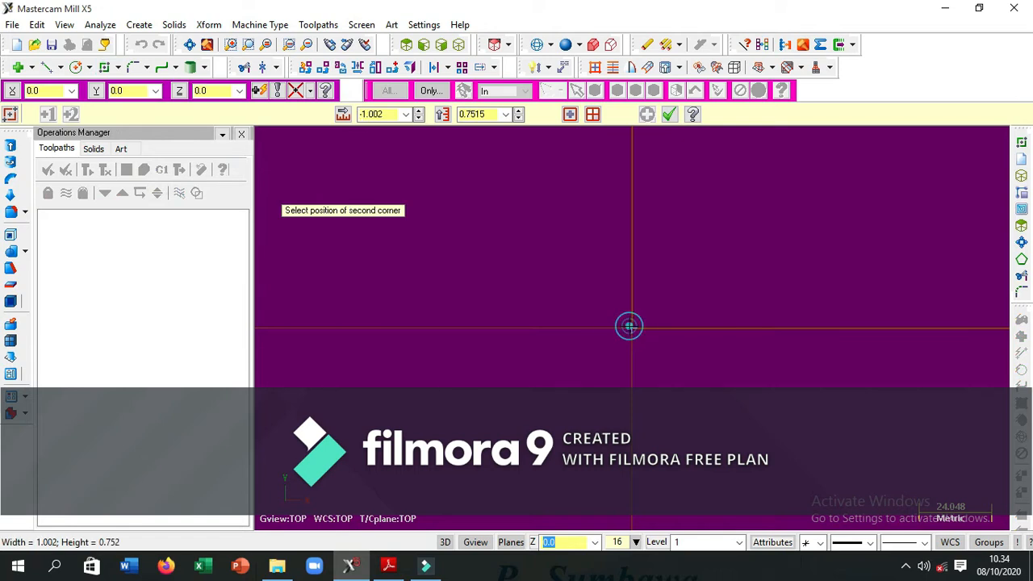
pyautogui.click(48, 90)
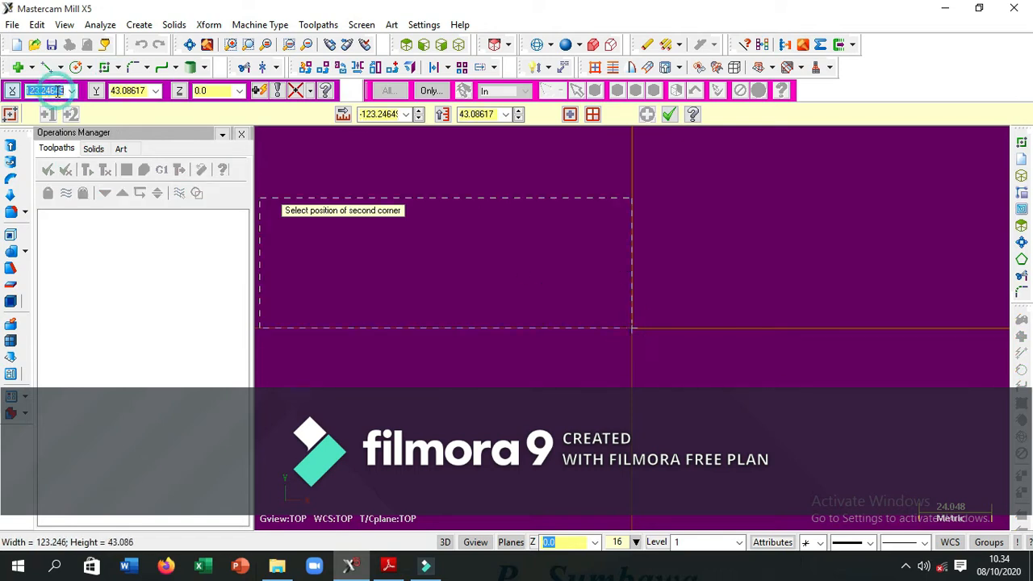
pyautogui.write('100')
pyautogui.press('Tab')
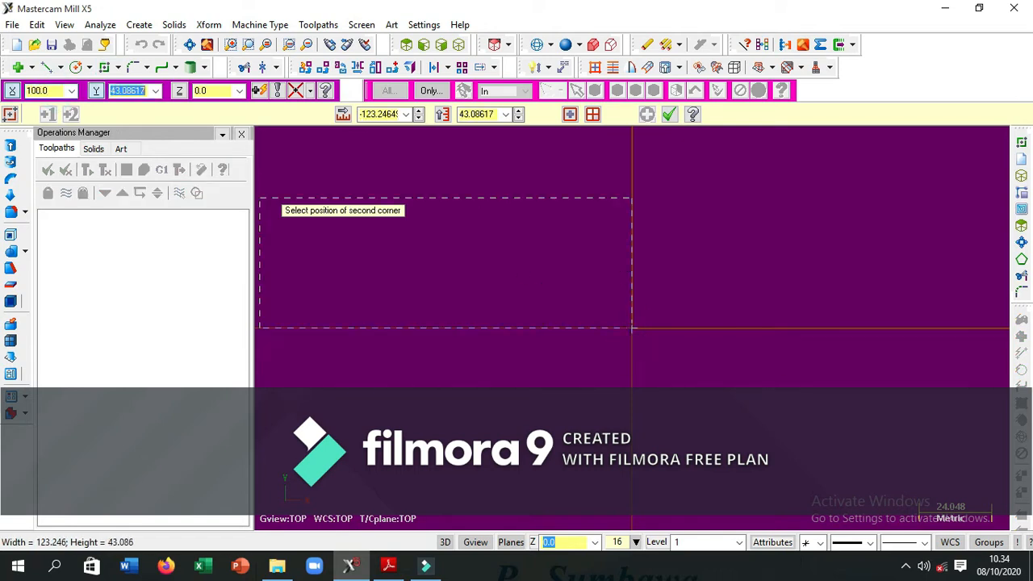
pyautogui.write('50')
pyautogui.press('Tab')
pyautogui.press('Return')
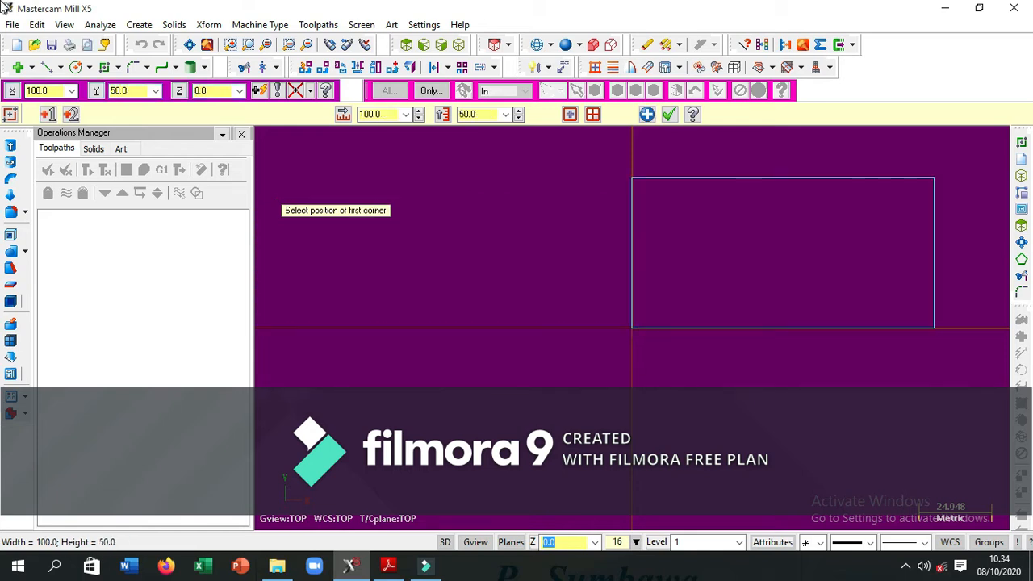
pyautogui.click(189, 44)
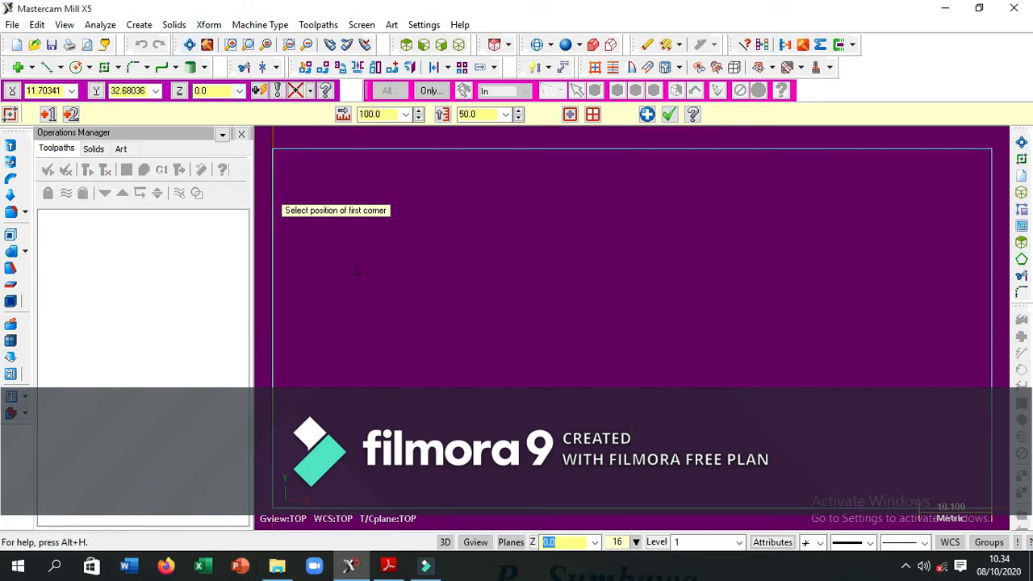
# - Offset a copy of the rectangle's left edge 25 mm inward
pyautogui.click(449, 69)
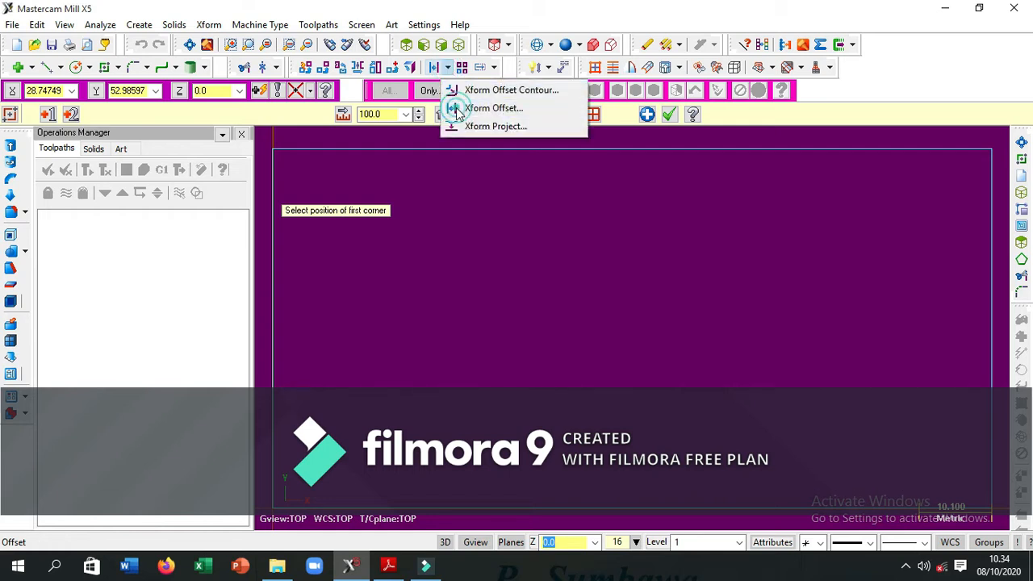
pyautogui.click(456, 107)
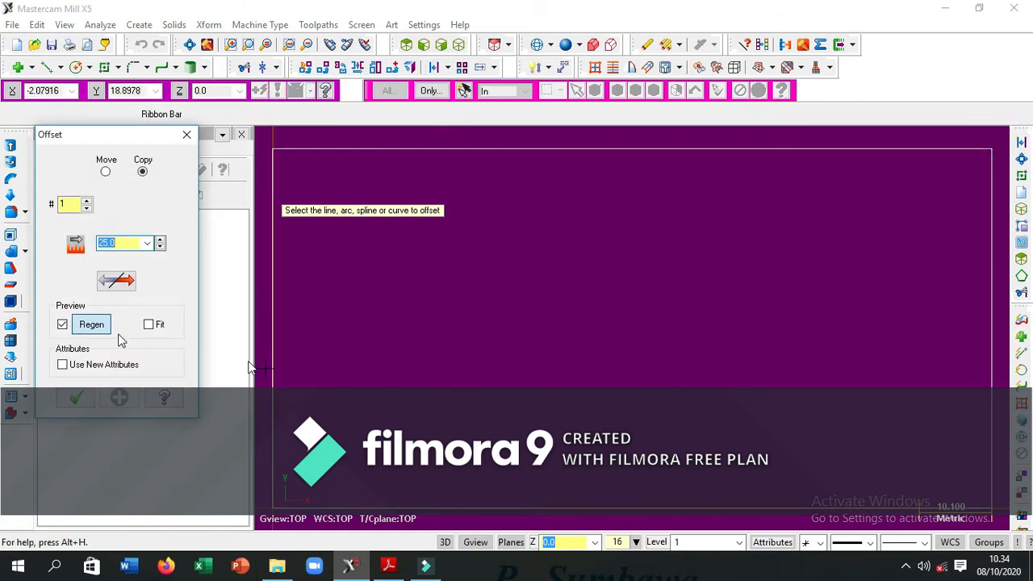
pyautogui.click(113, 243)
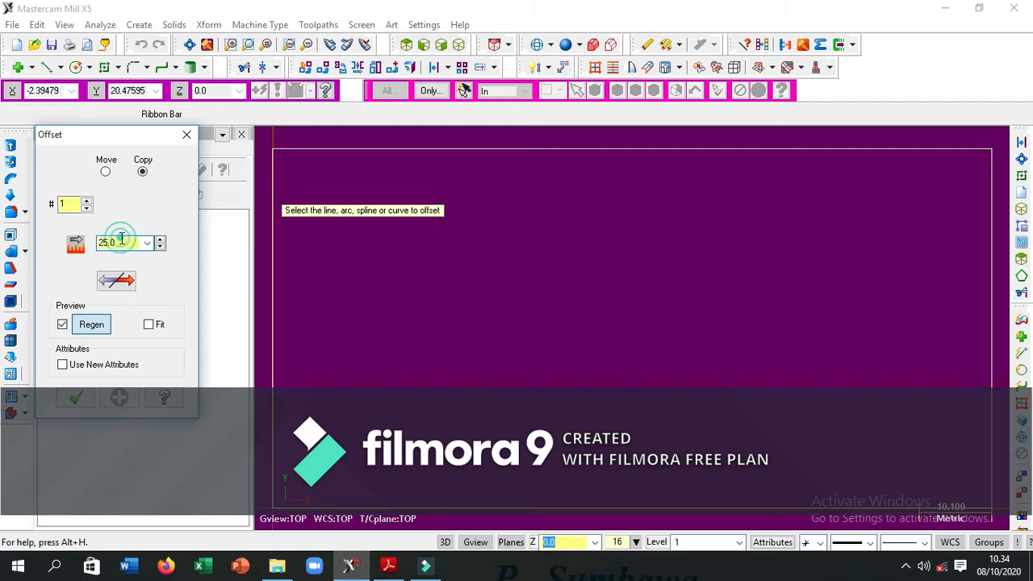
pyautogui.click(272, 302)
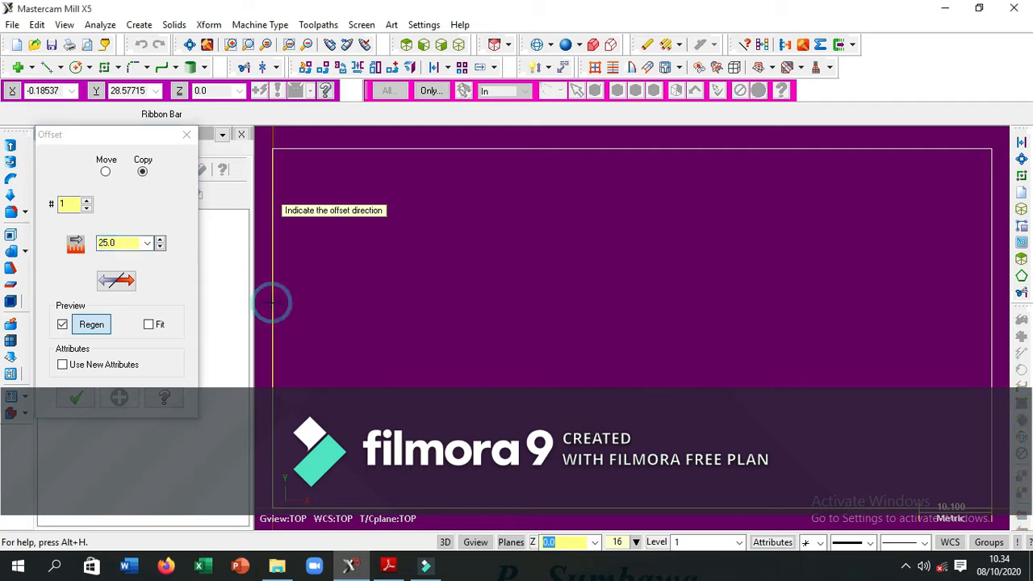
pyautogui.click(410, 302)
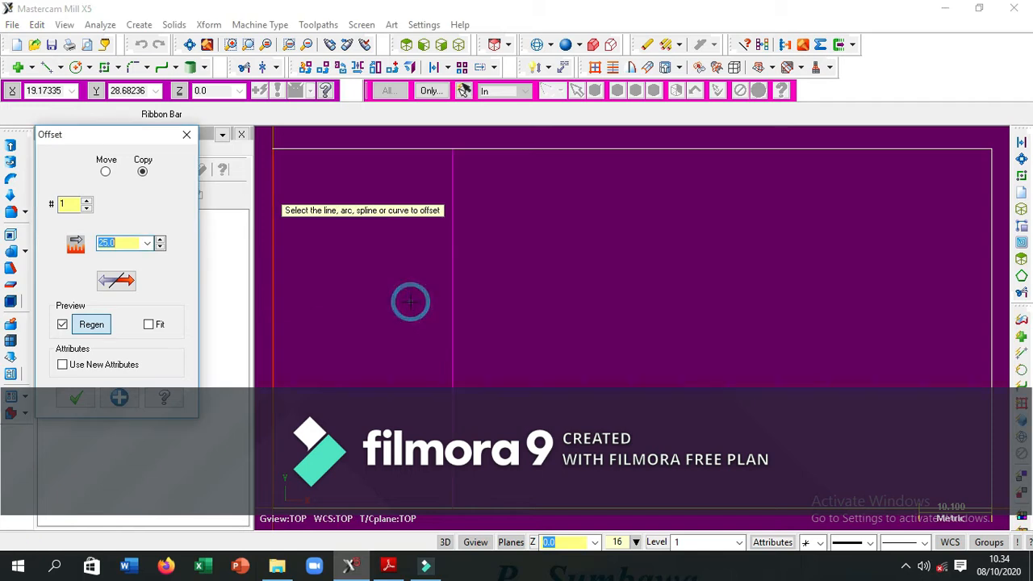
pyautogui.click(119, 399)
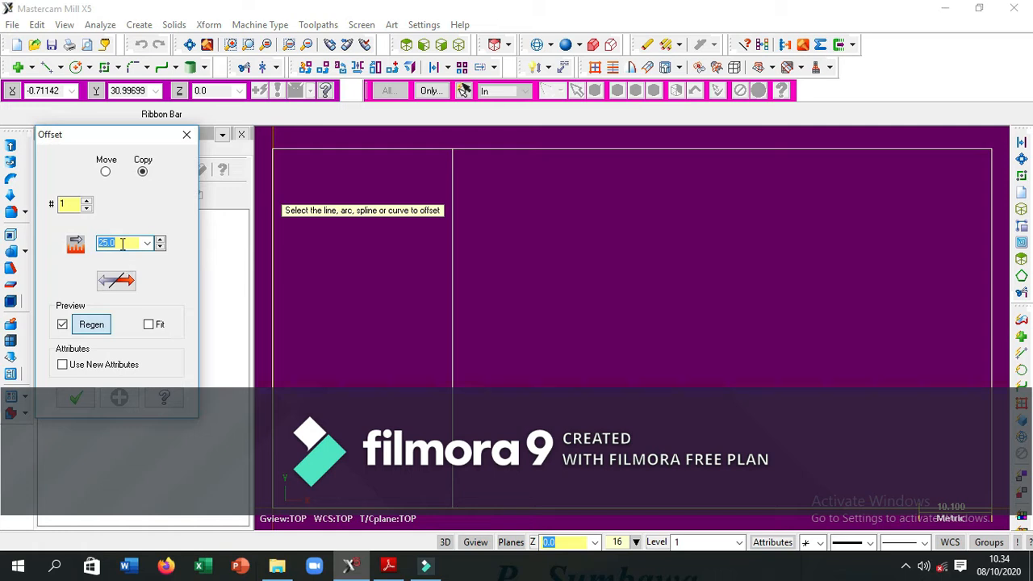
# - Offset the new vertical line by 22/2 mm to both sides, keeping one copy on each side
pyautogui.write('22/2')
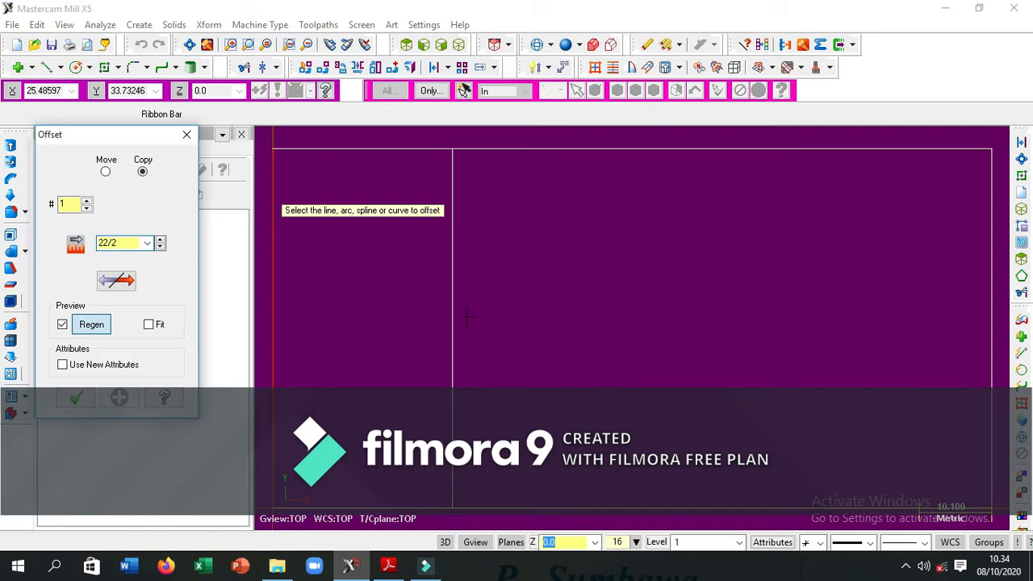
pyautogui.click(451, 355)
pyautogui.click(510, 317)
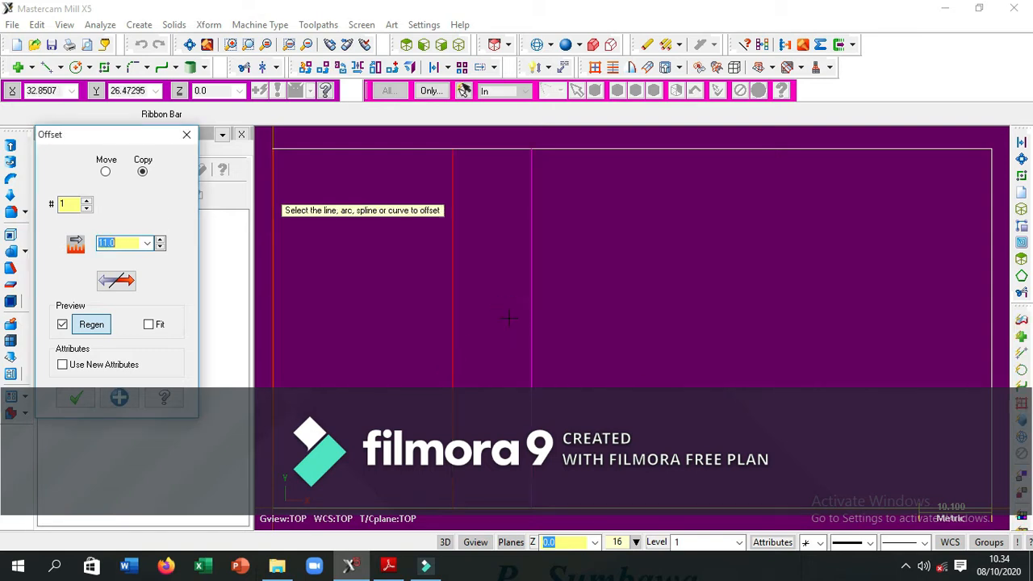
pyautogui.click(116, 281)
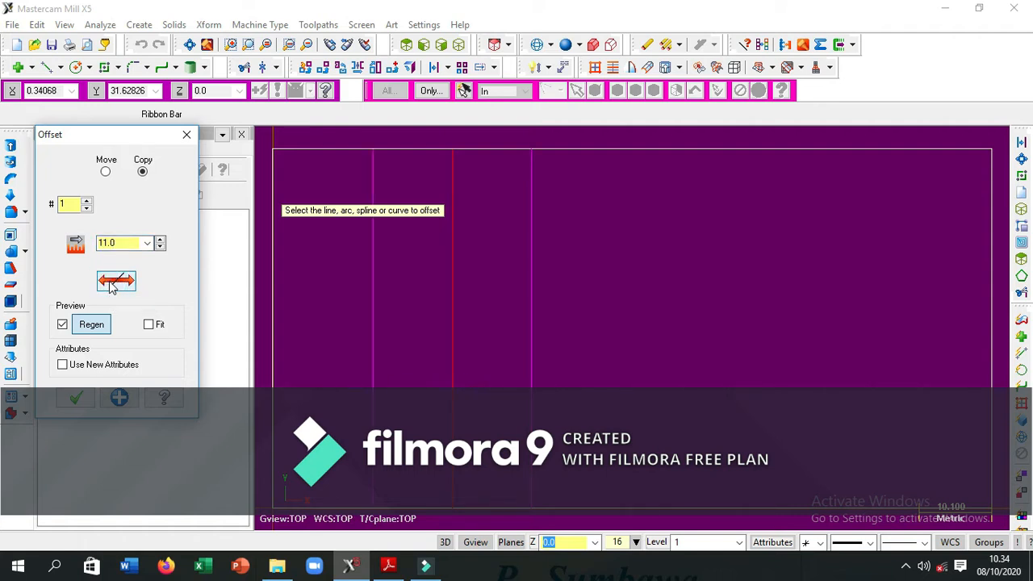
pyautogui.click(120, 398)
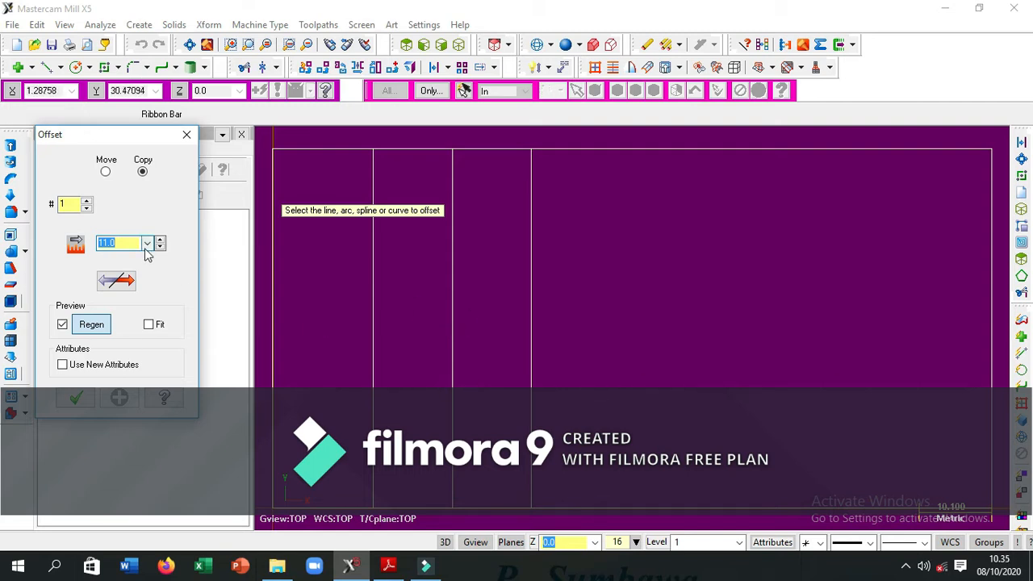
# - Offset the left vertical centre line by 42/2 mm to both sides, and the horizontal centre line by 22.5 mm to both sides
pyautogui.write('42/2')
pyautogui.click(454, 330)
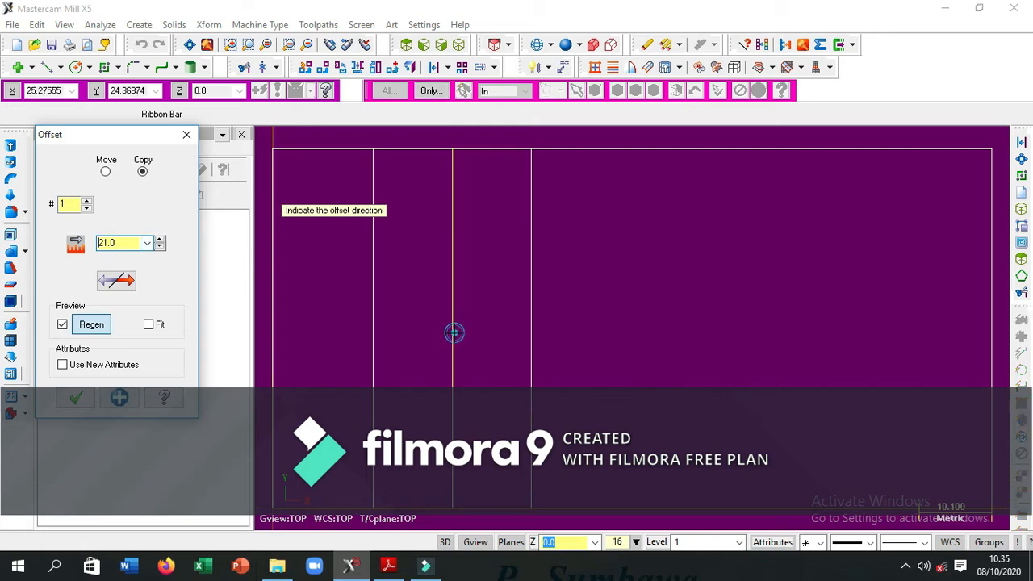
pyautogui.click(359, 331)
pyautogui.click(113, 283)
pyautogui.click(113, 281)
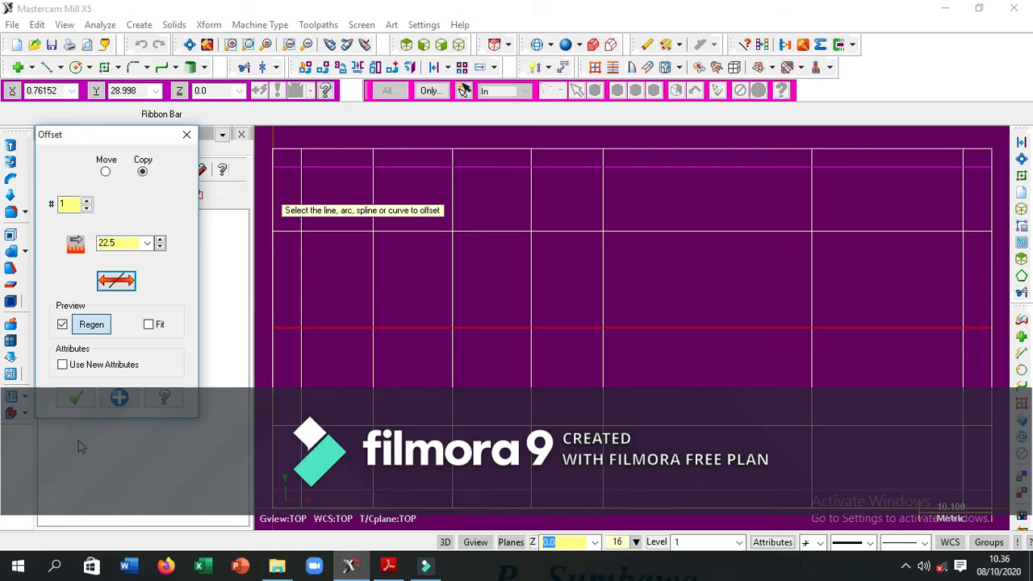
pyautogui.click(75, 399)
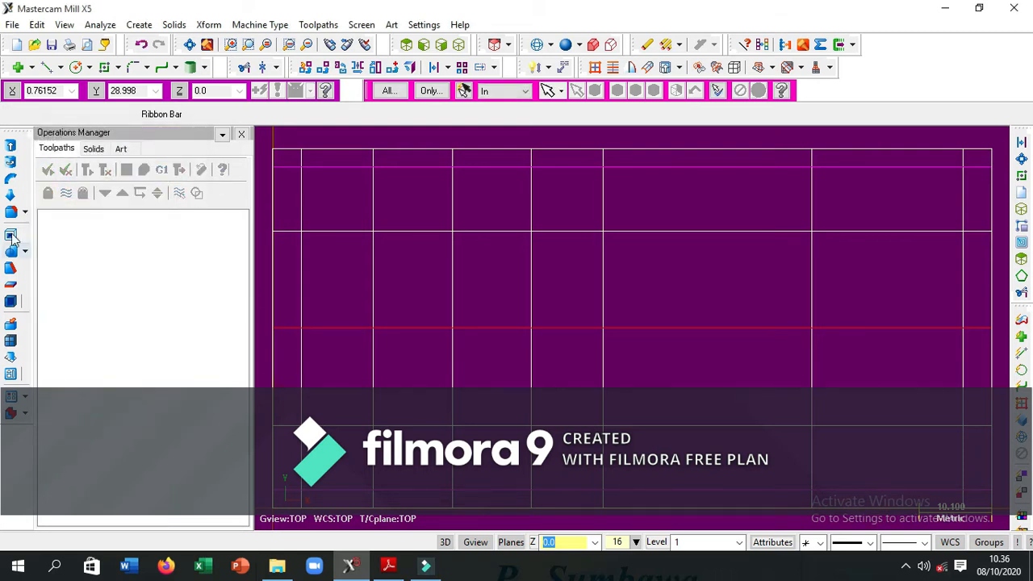
# - Draw a 22 mm diameter circle centred on the intersection of the left vertical and horizontal centre lines
pyautogui.click(89, 68)
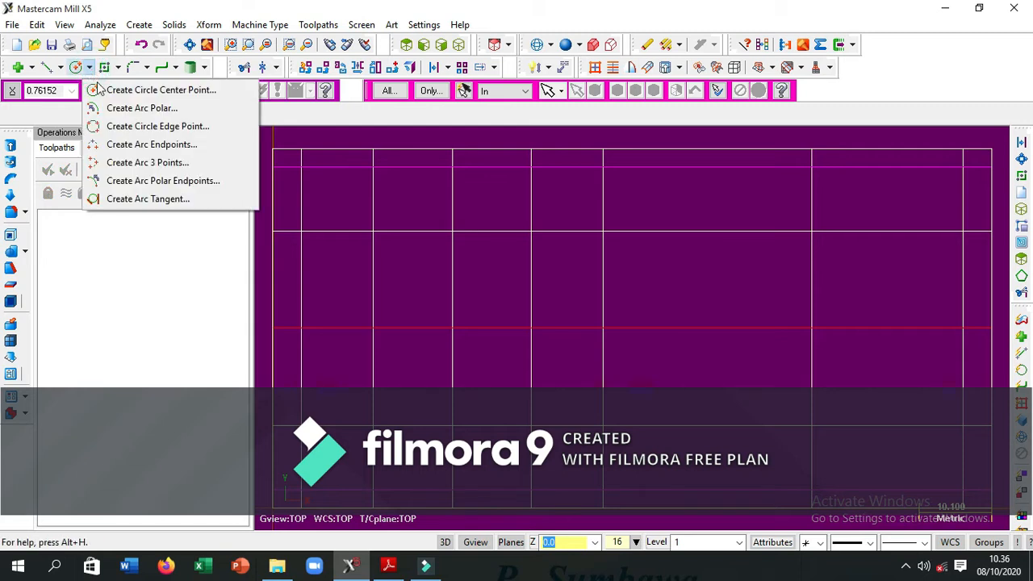
pyautogui.click(104, 90)
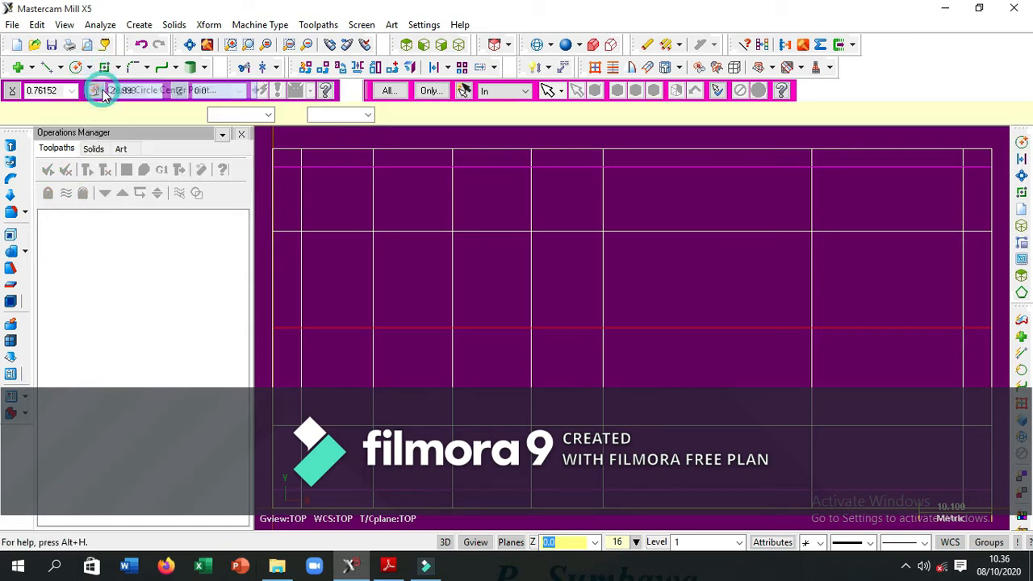
pyautogui.click(452, 326)
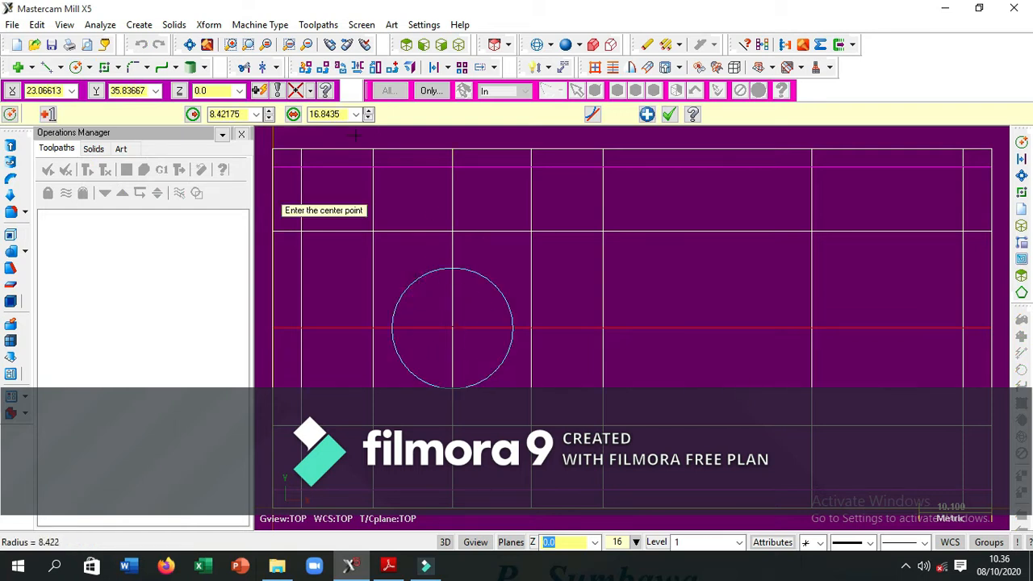
pyautogui.click(327, 114)
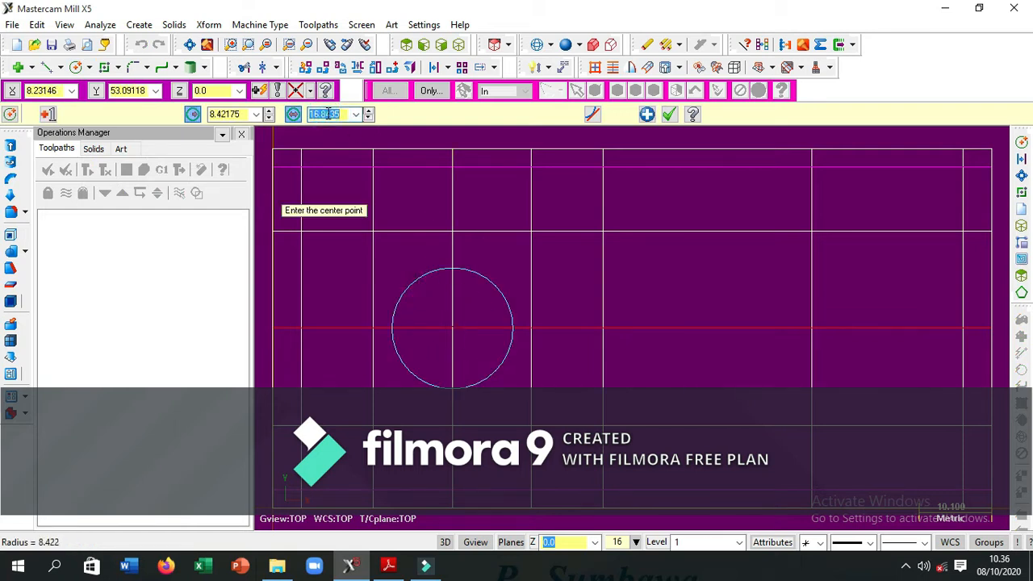
pyautogui.write('22')
pyautogui.press('Return')
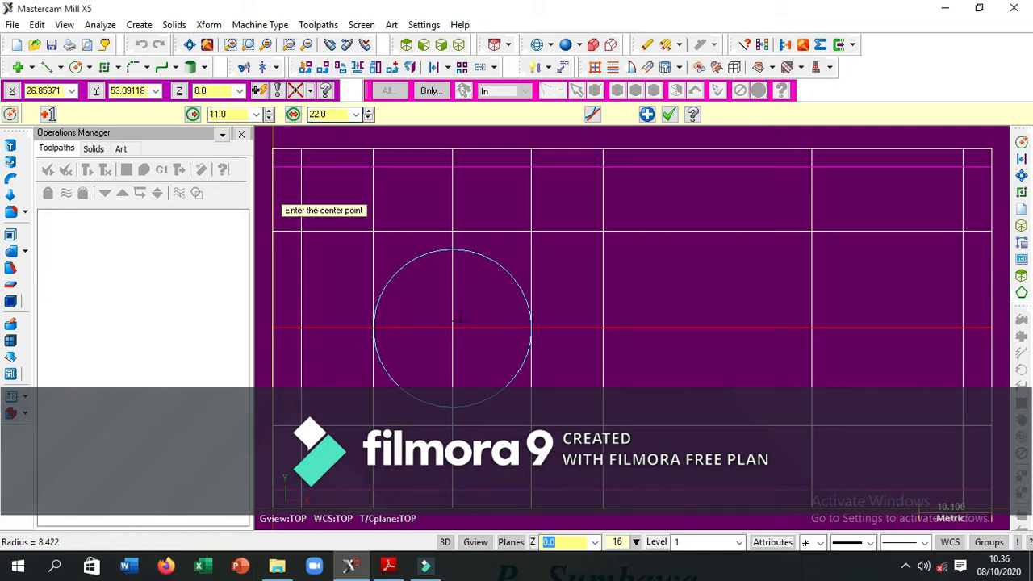
# - Add a concentric circle with a diameter of 40 mm around the 22 mm circle
pyautogui.click(453, 327)
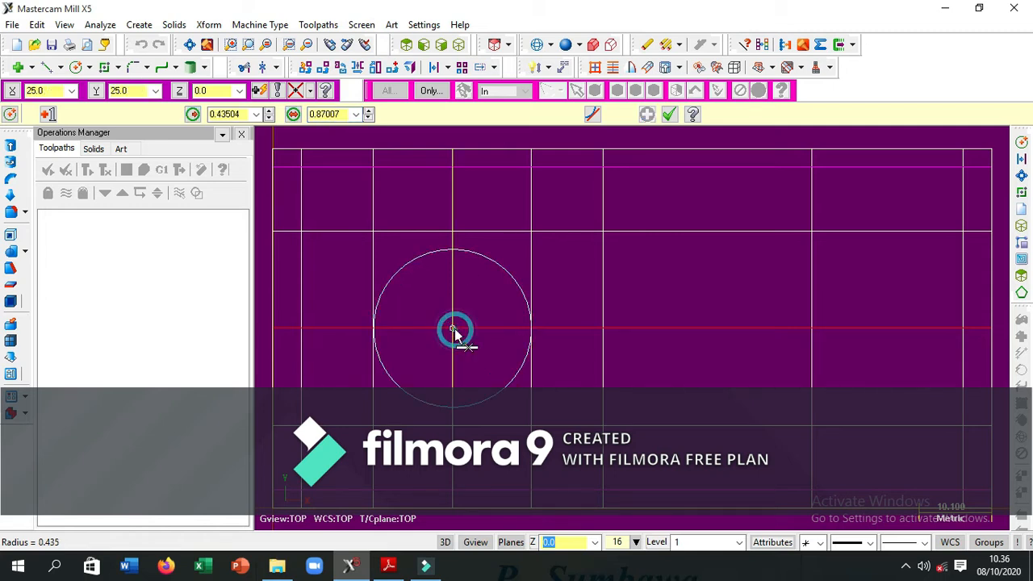
pyautogui.click(453, 210)
pyautogui.click(329, 113)
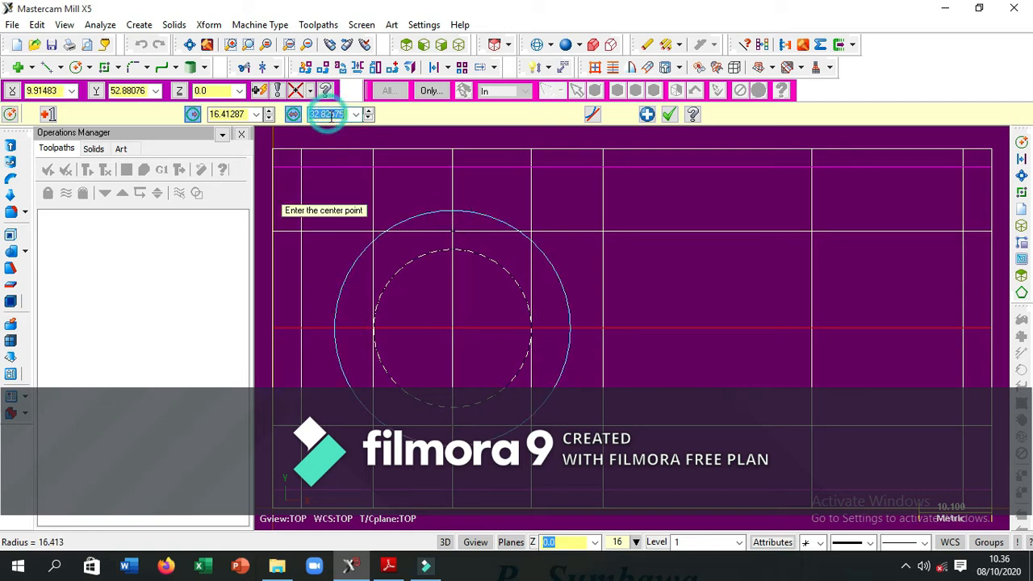
pyautogui.write('40')
pyautogui.press('Return')
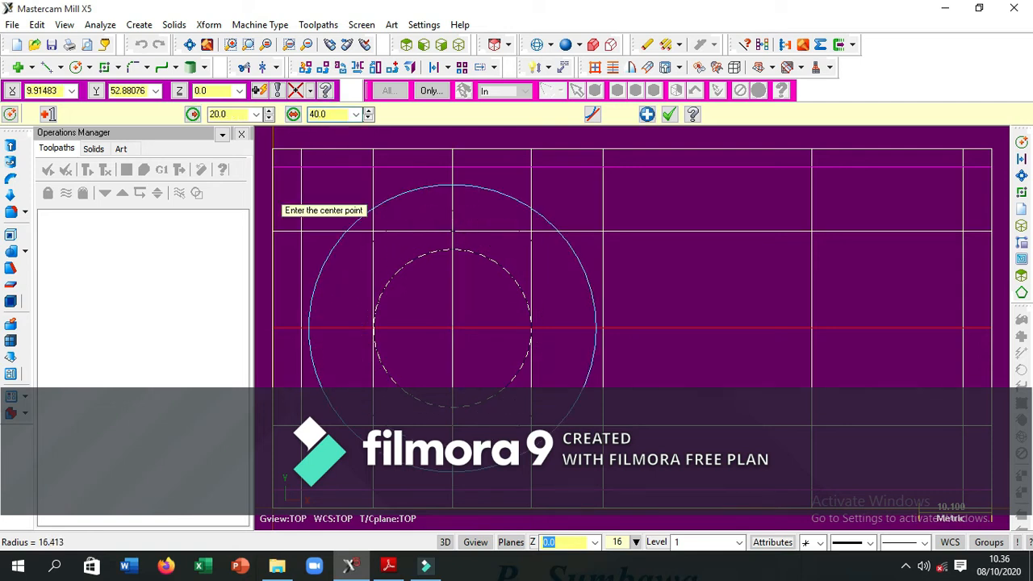
# - Add a concentric circle with a radius of 15.6 mm, and place the next circle's centre at the right-hand centre-line intersection
pyautogui.click(453, 327)
pyautogui.click(417, 225)
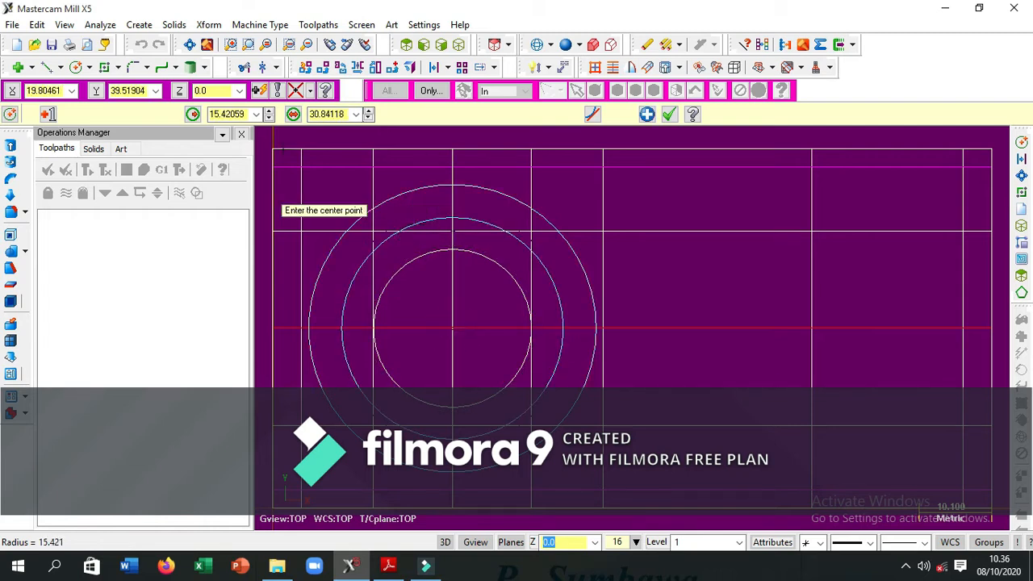
pyautogui.click(217, 115)
pyautogui.write('1')
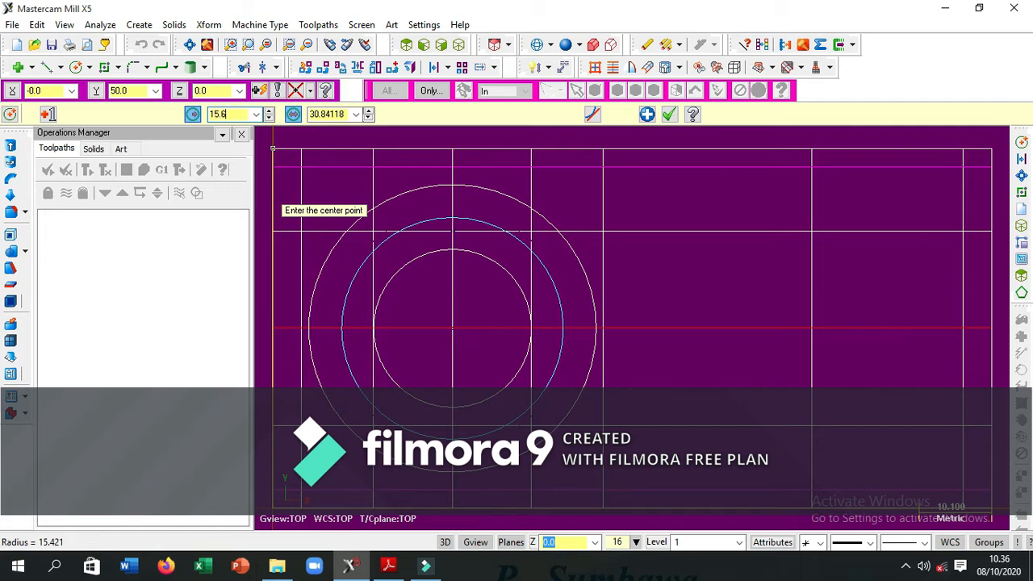
pyautogui.write('5.6')
pyautogui.press('Return')
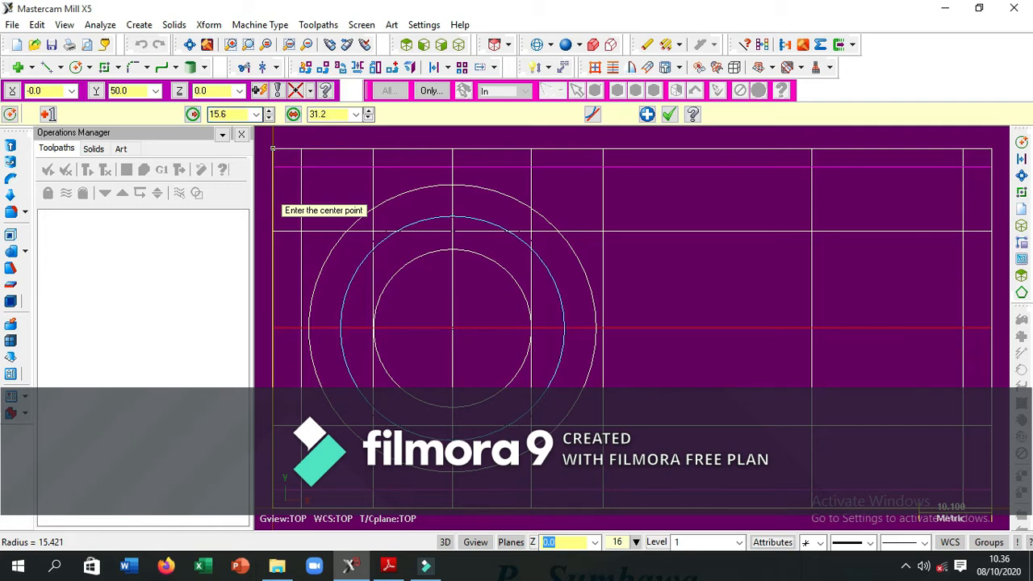
pyautogui.click(813, 330)
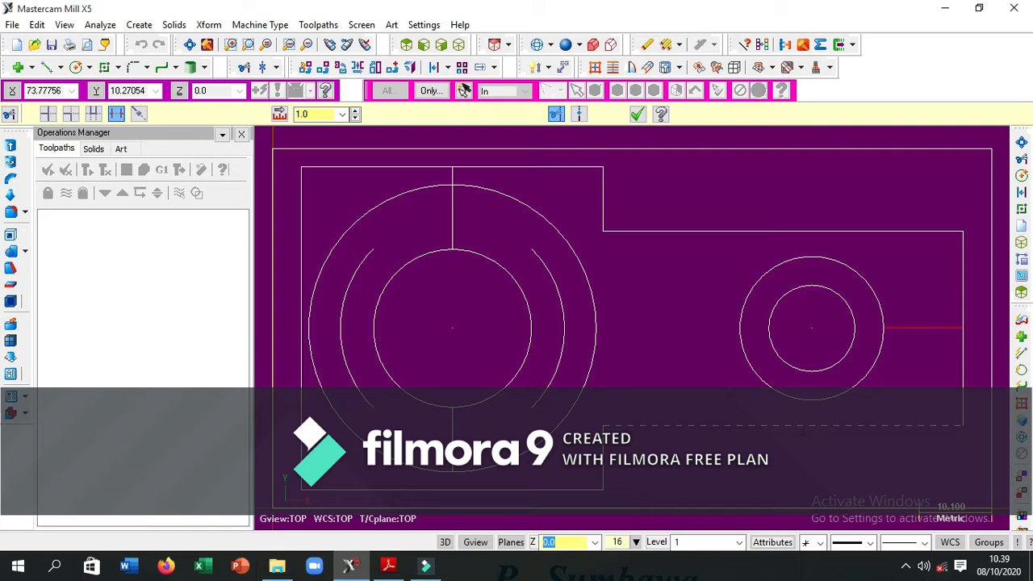
# - Trim the vertical line's stub above the 40 mm circle and chamfer the inner profile's upper-left corner with a 5 mm distance
pyautogui.click(453, 174)
pyautogui.click(147, 69)
pyautogui.click(173, 135)
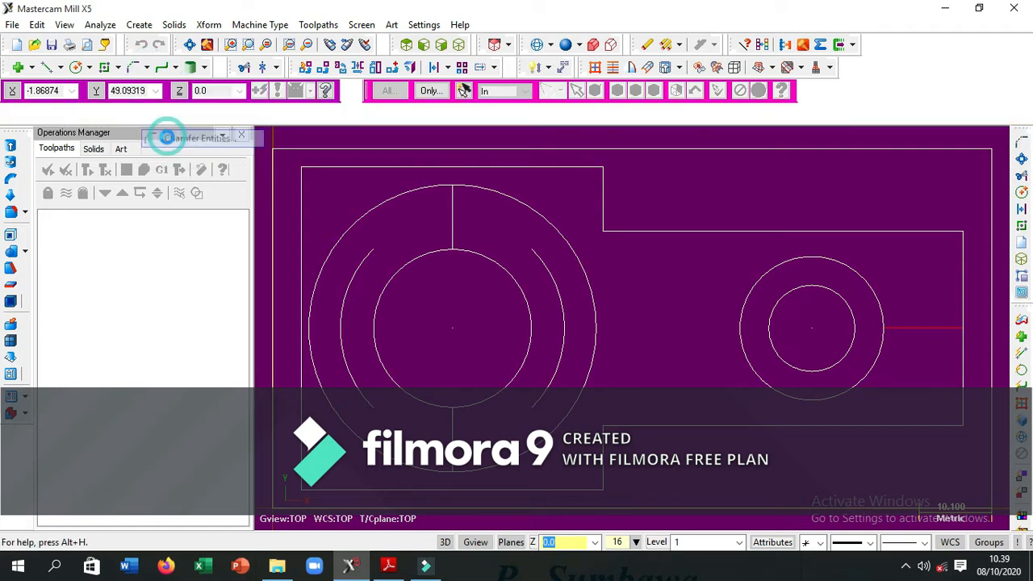
pyautogui.doubleClick(118, 114)
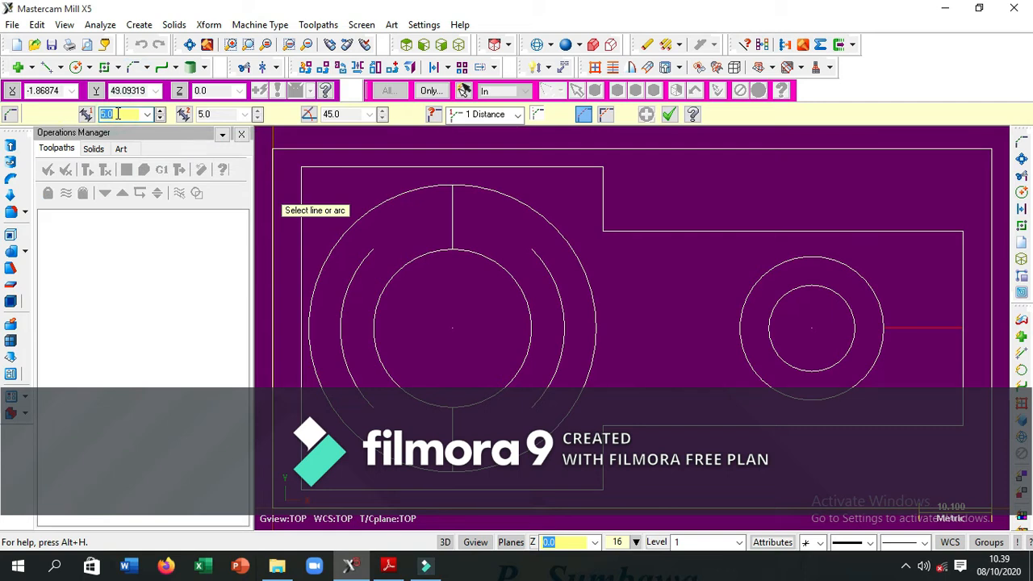
pyautogui.click(301, 197)
pyautogui.click(332, 168)
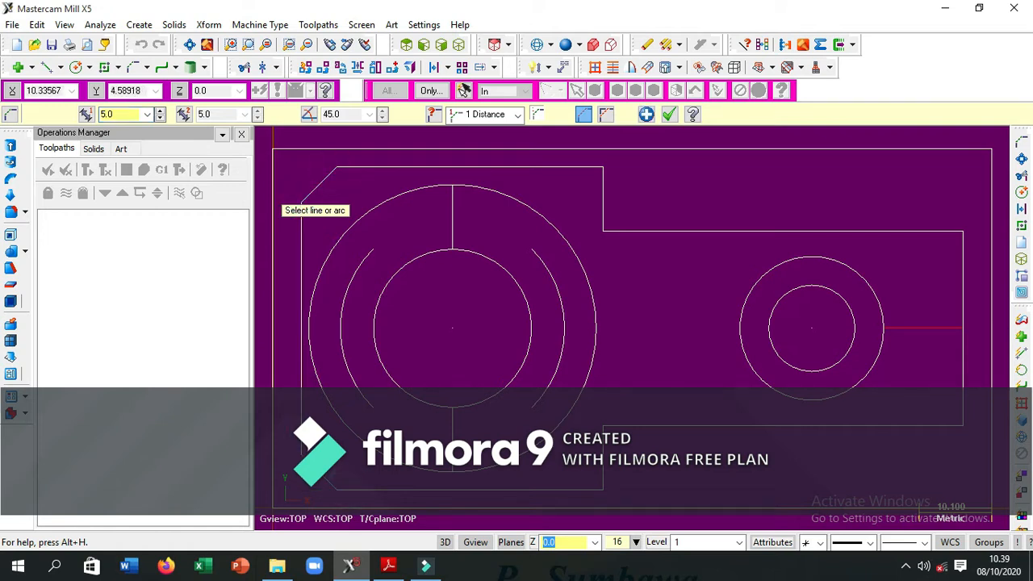
# - Fillet the upper and lower inner corners where the wide section meets the narrow section with a 6 mm radius
pyautogui.click(147, 68)
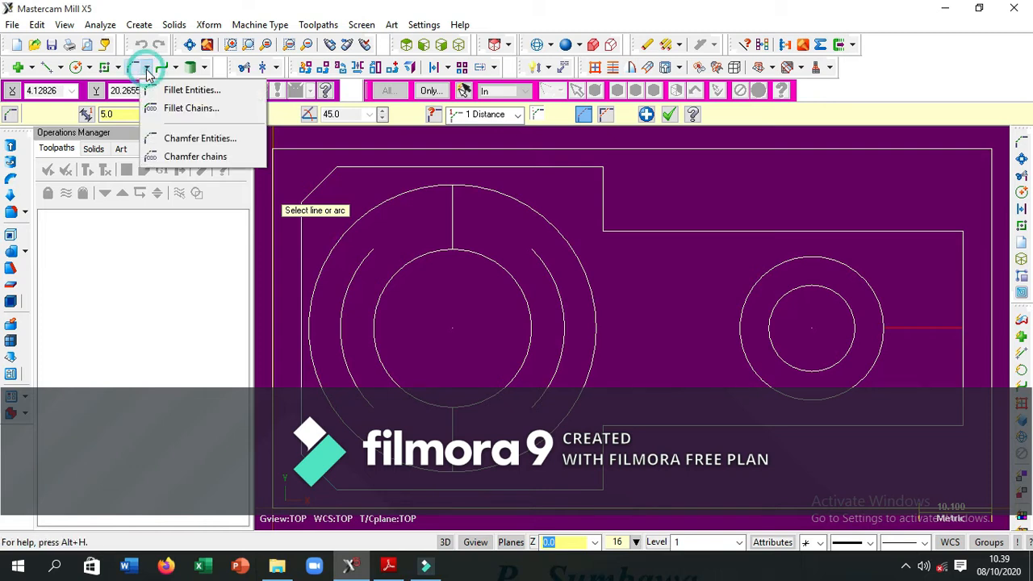
pyautogui.click(158, 90)
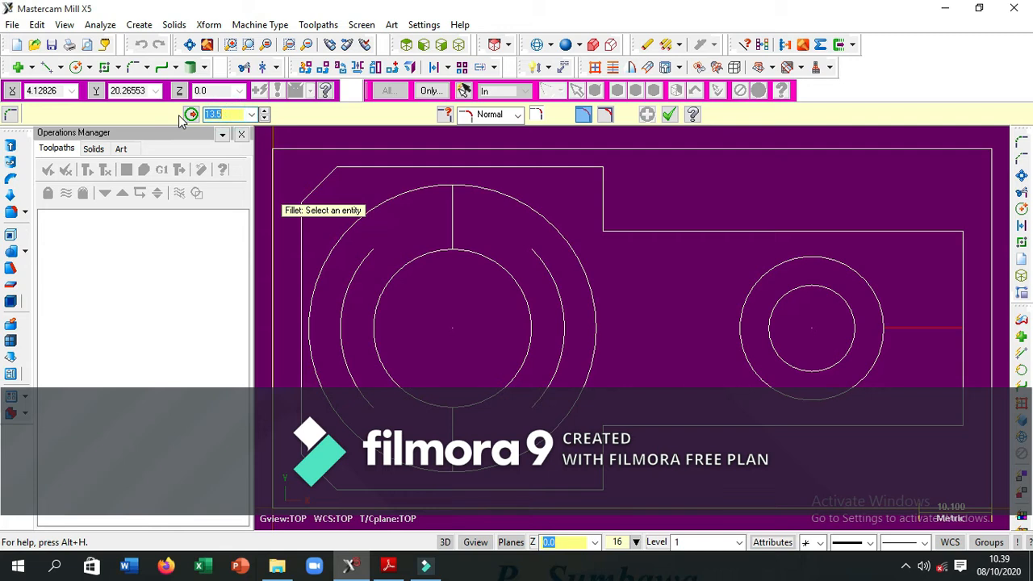
pyautogui.write('6')
pyautogui.click(636, 230)
pyautogui.click(601, 209)
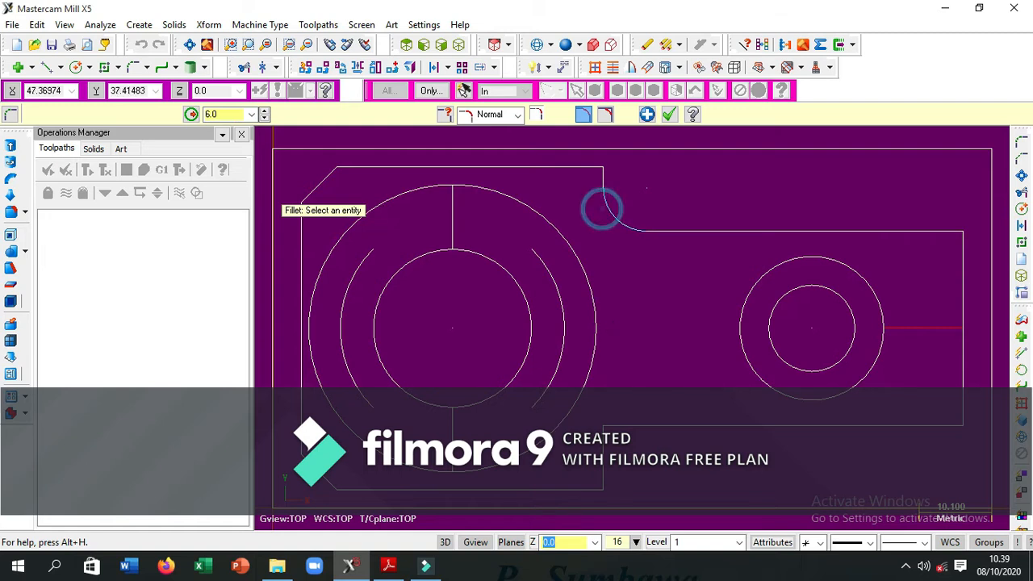
pyautogui.click(636, 424)
pyautogui.click(604, 449)
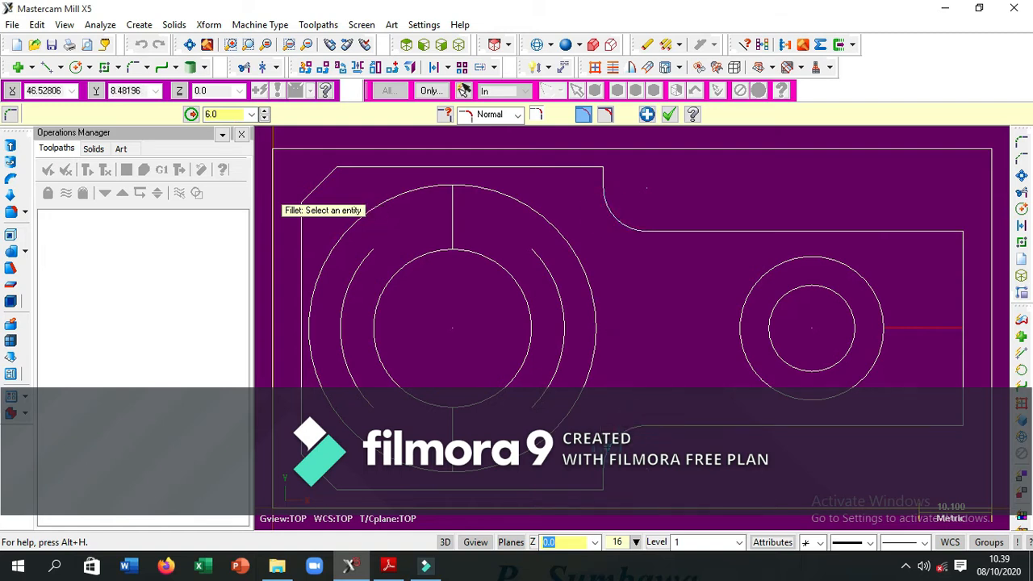
pyautogui.click(648, 116)
# - Round both corners of the profile's right end with 13.5 mm fillets and delete the leftover horizontal centre-line segment there
pyautogui.doubleClick(234, 117)
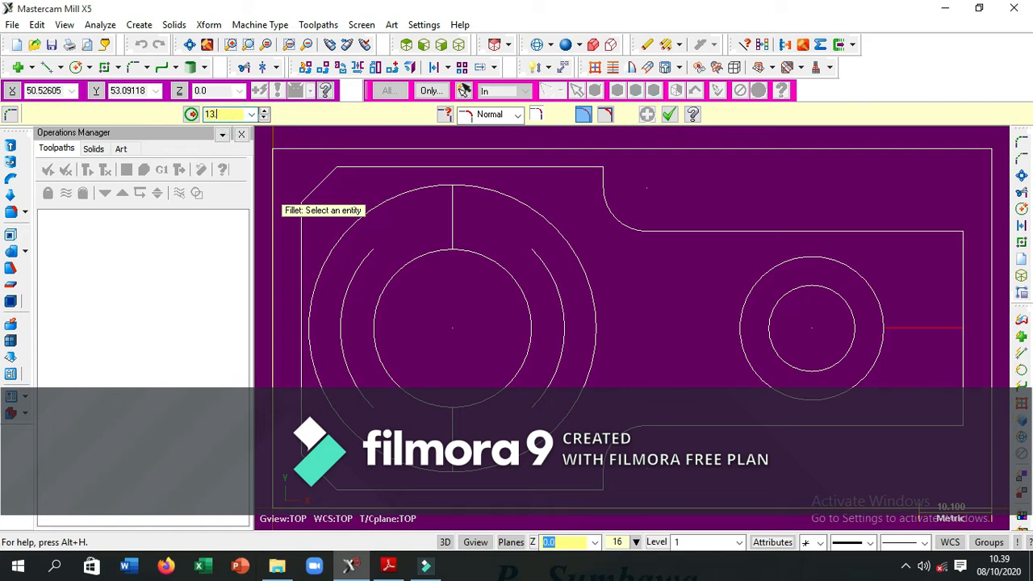
pyautogui.click(872, 231)
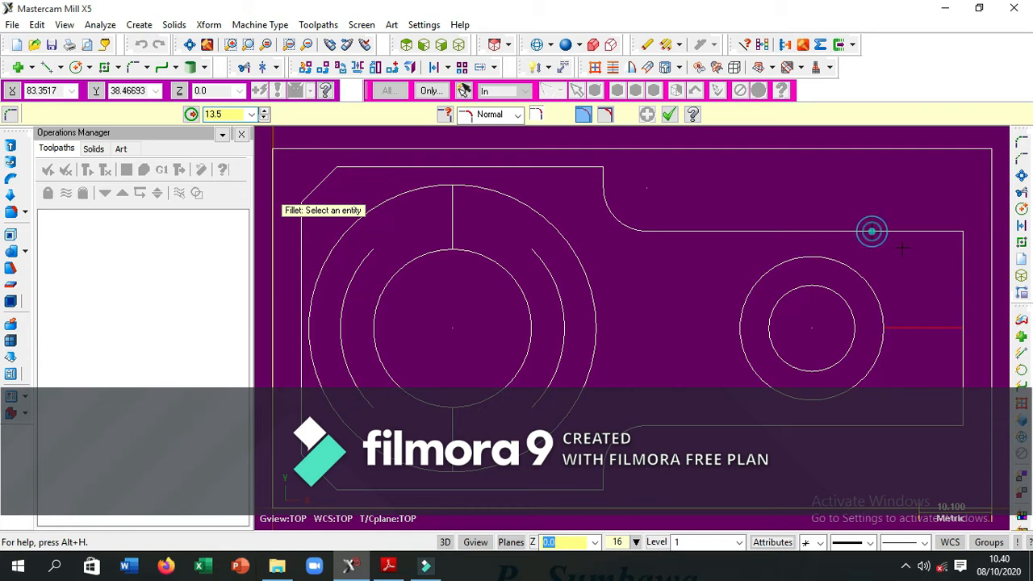
pyautogui.click(958, 311)
pyautogui.click(964, 350)
pyautogui.click(888, 413)
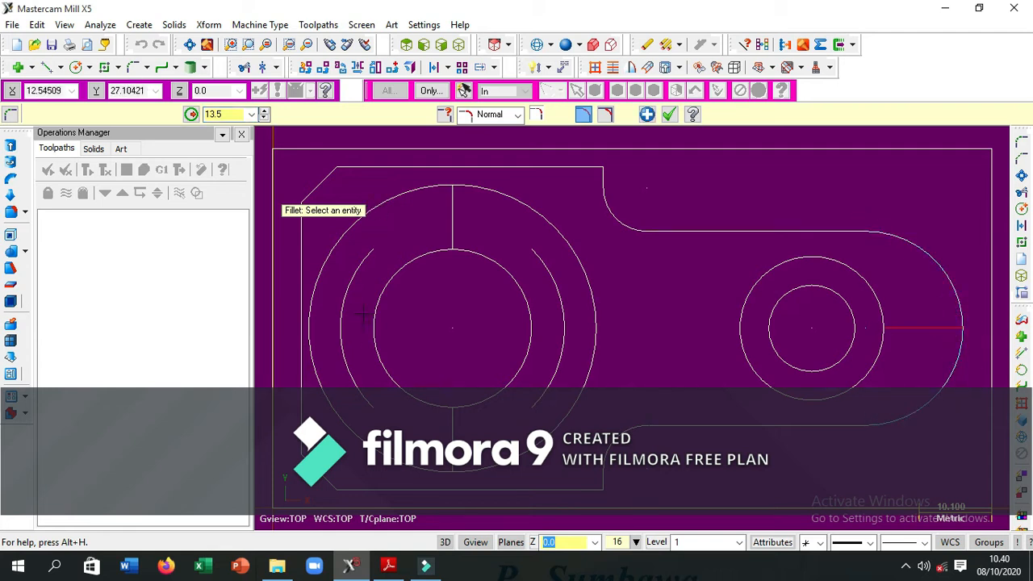
pyautogui.press('Escape')
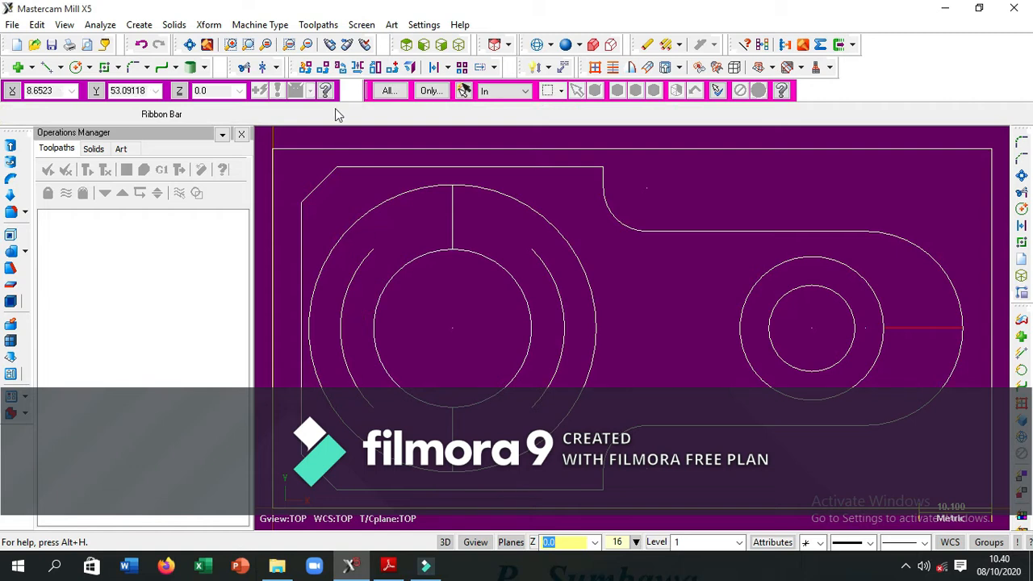
pyautogui.click(245, 67)
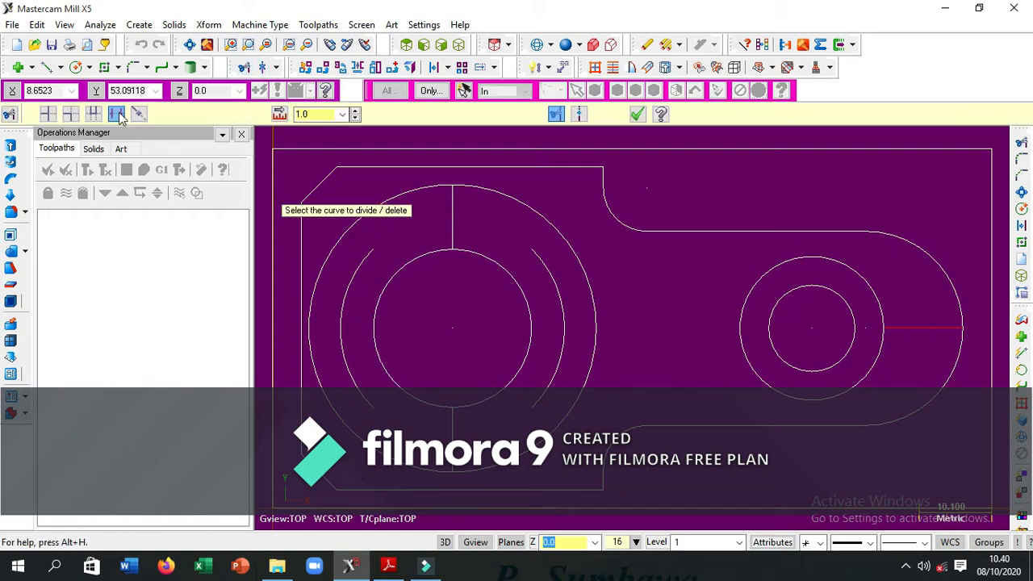
pyautogui.click(925, 327)
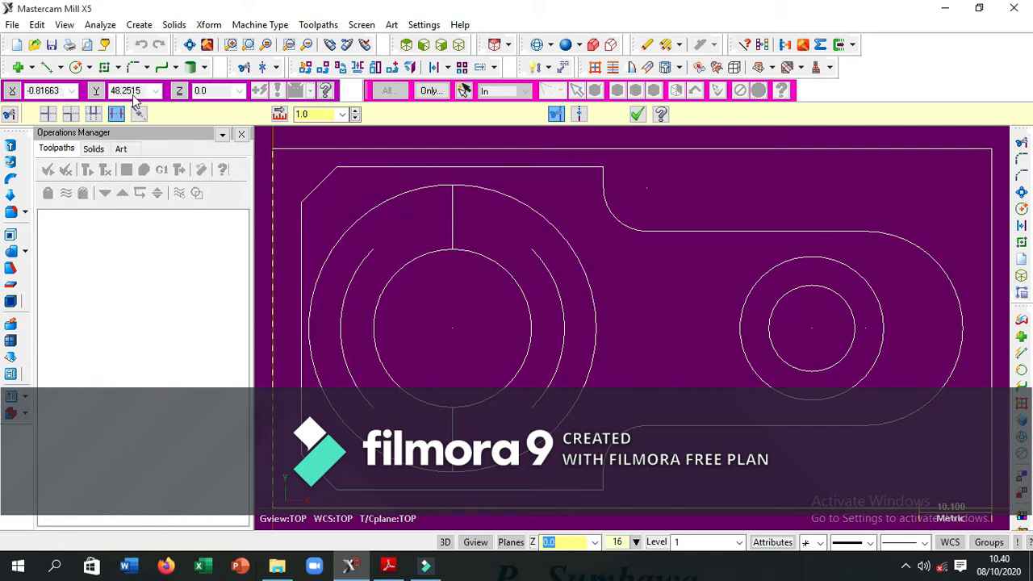
# - Create a six-sided polygon with a 9 mm corner radius (18/2), centred on the small circles at the right
pyautogui.click(139, 25)
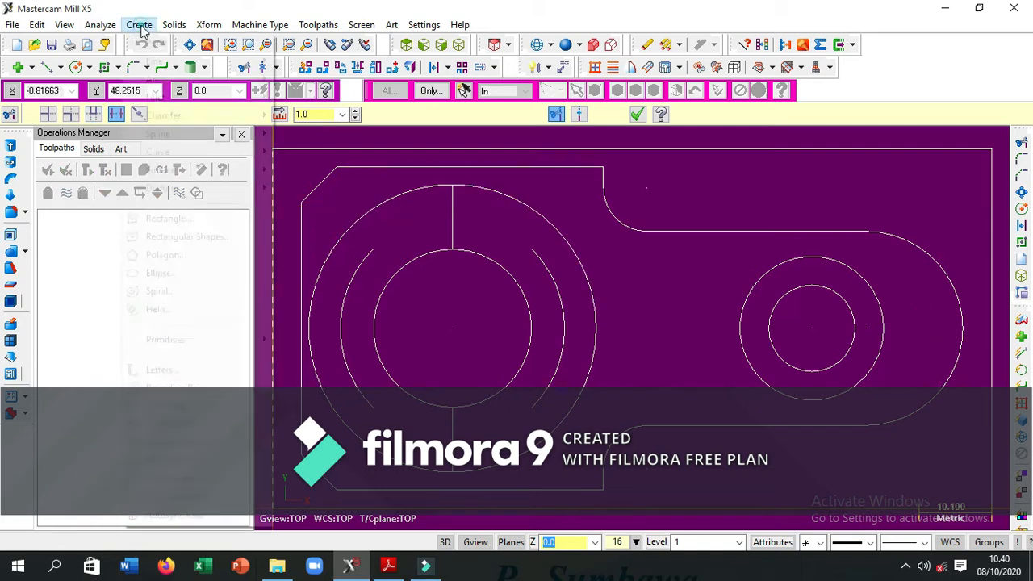
pyautogui.click(165, 255)
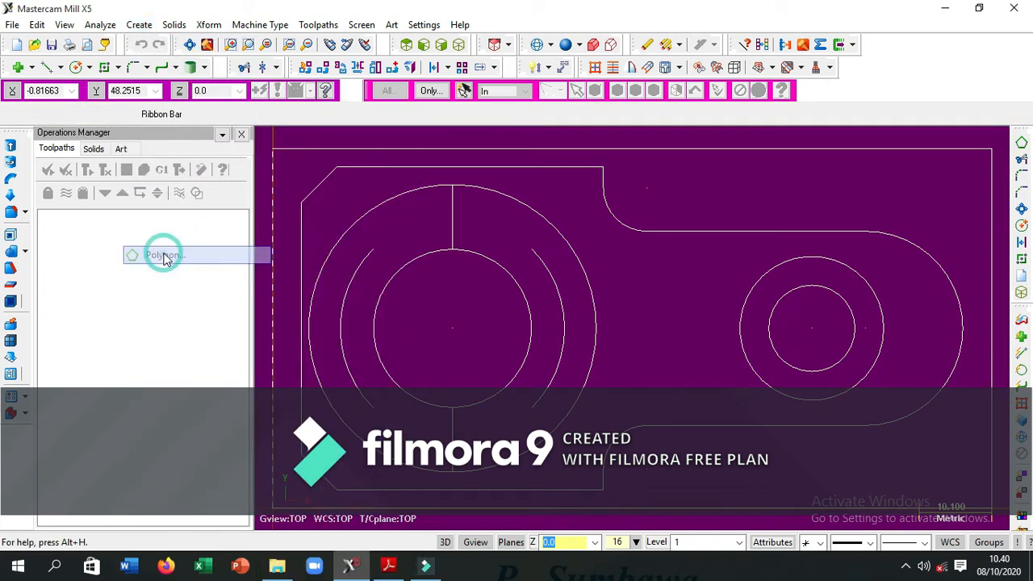
pyautogui.doubleClick(120, 215)
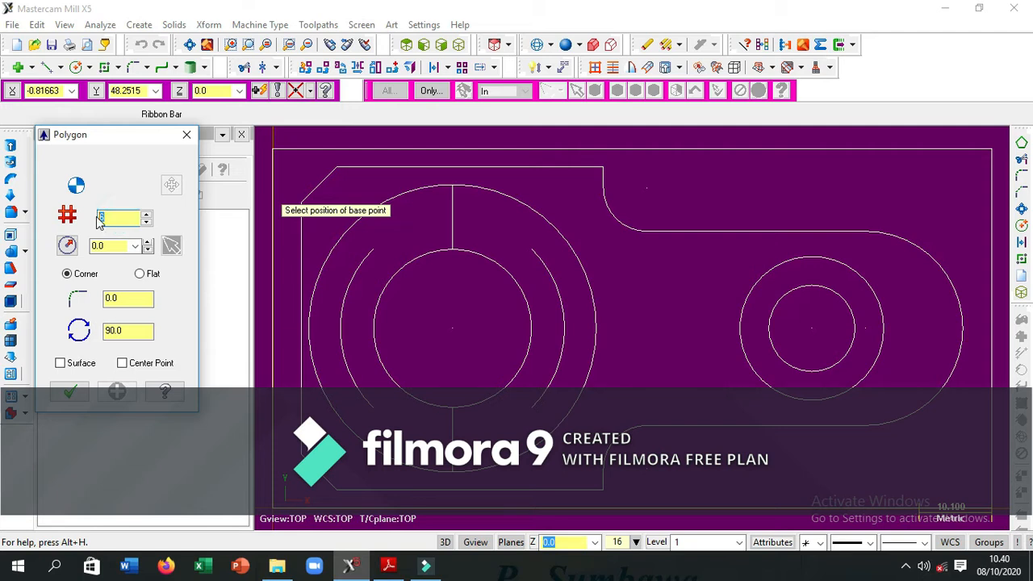
pyautogui.doubleClick(117, 246)
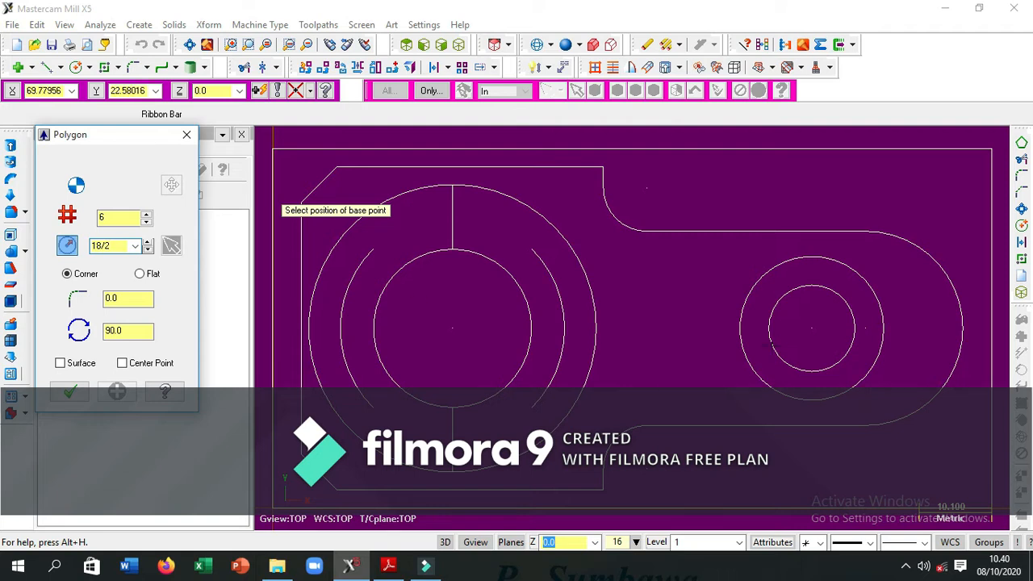
pyautogui.click(812, 331)
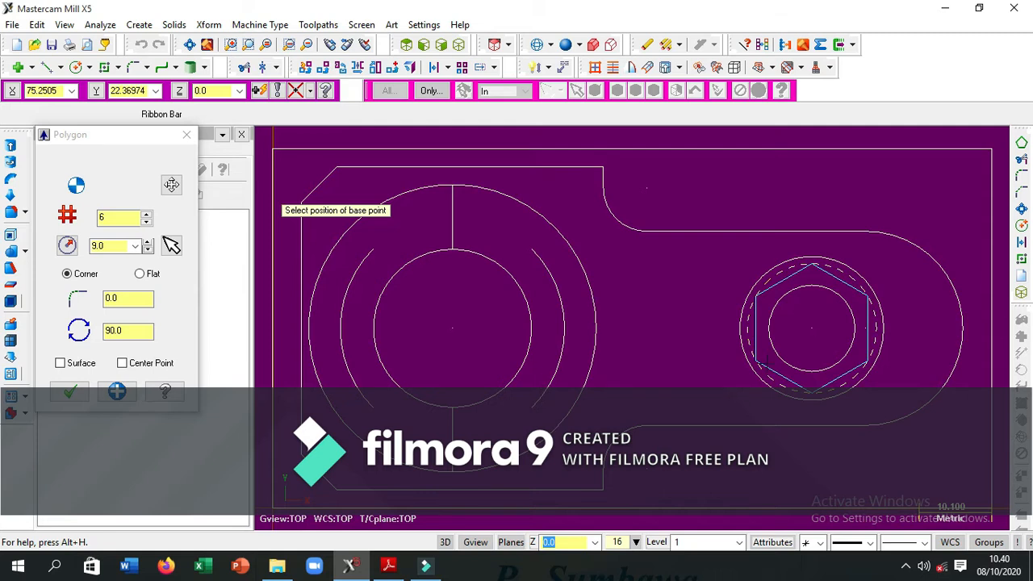
pyautogui.click(106, 331)
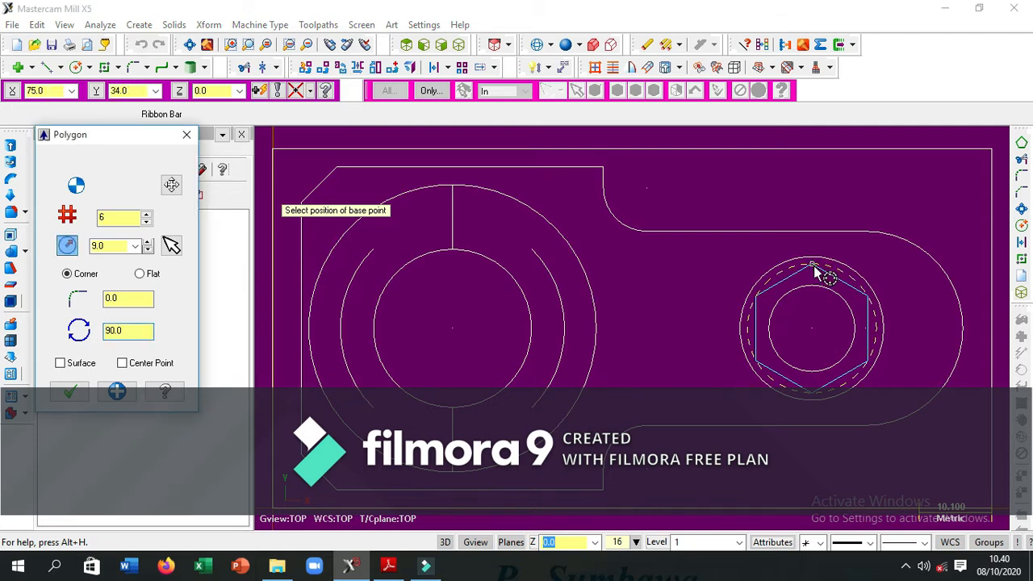
pyautogui.click(79, 392)
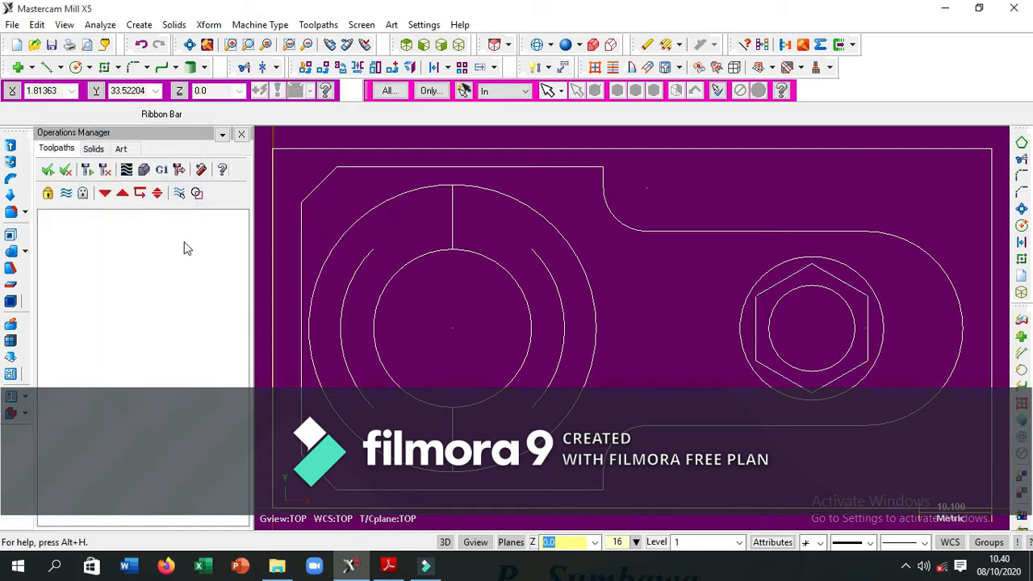
# - Add MILL 3 - AXIS VMC MM.MMD-5 to the mill machine definition list
pyautogui.click(263, 26)
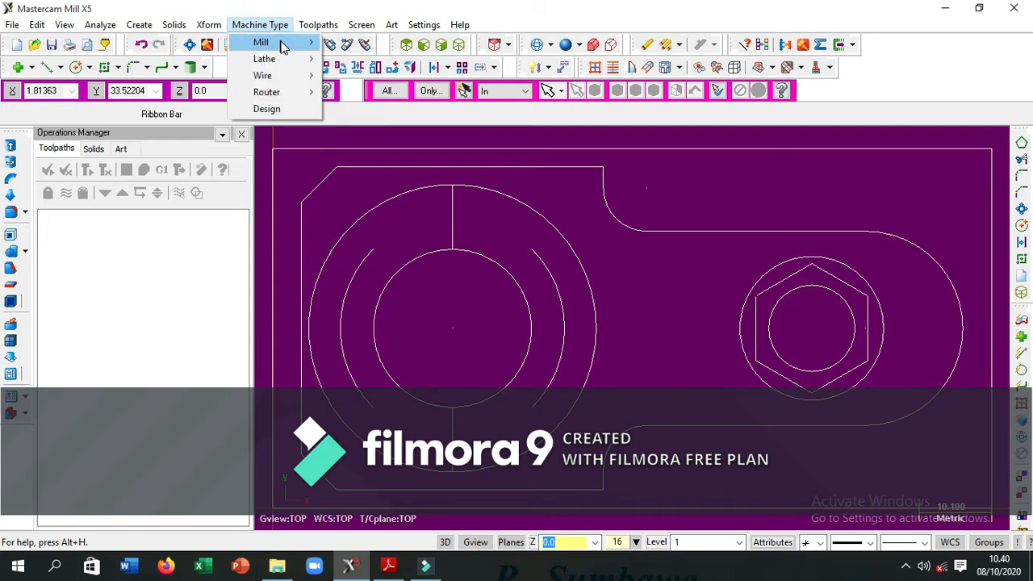
pyautogui.moveTo(283, 42)
pyautogui.click(365, 64)
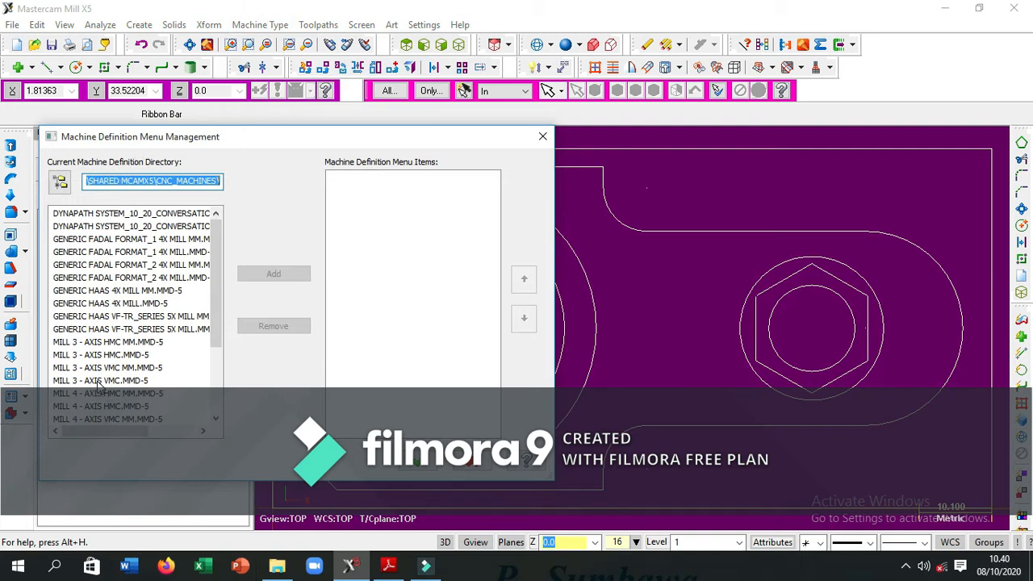
pyautogui.click(101, 368)
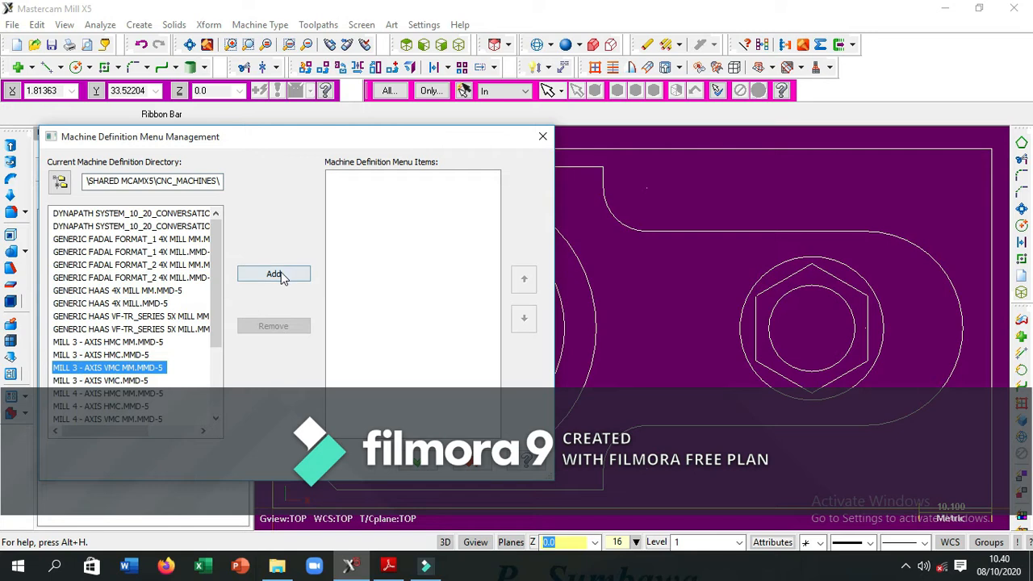
pyautogui.click(275, 275)
pyautogui.click(418, 462)
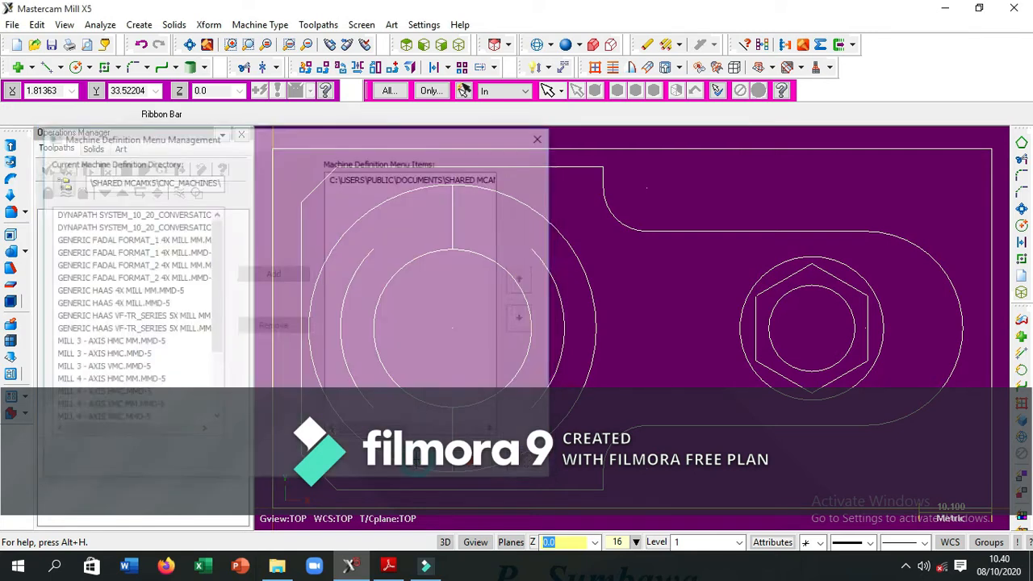
# - Assign the default mill as the machine type
pyautogui.click(260, 25)
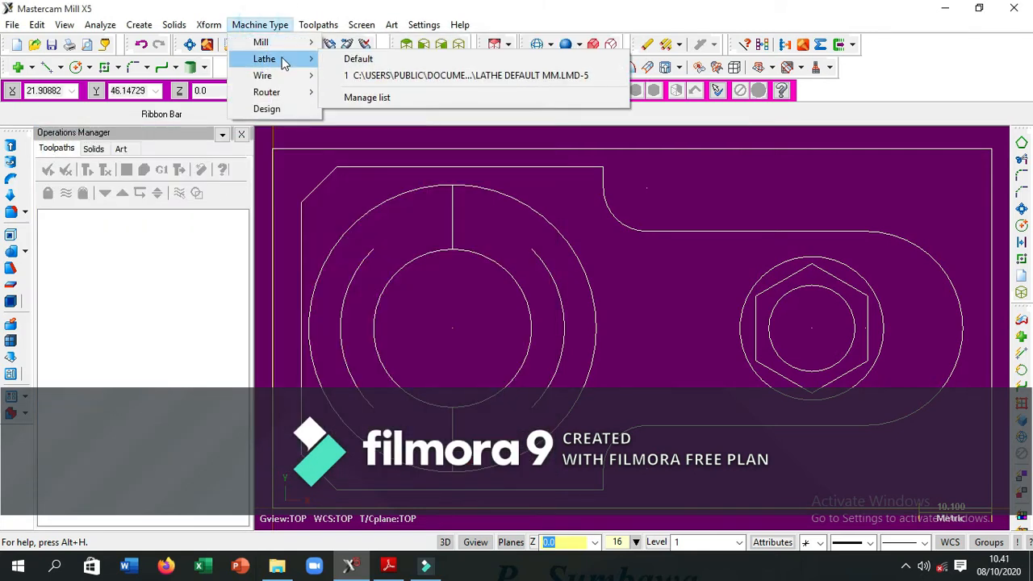
pyautogui.moveTo(266, 42)
pyautogui.click(382, 59)
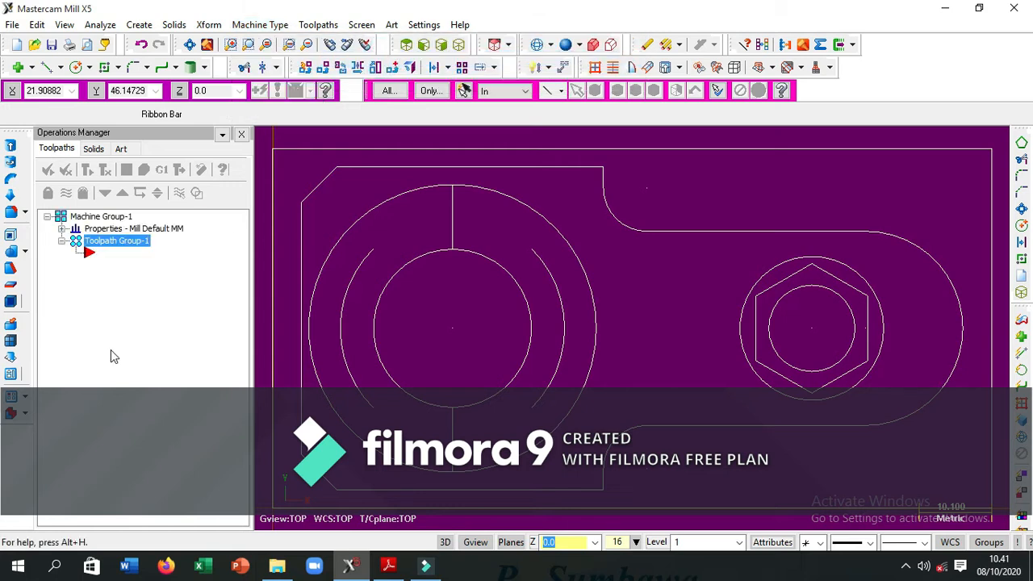
# - In the stock setup, place the stock origin at the top face's left corner and size the rectangular stock from a bounding box of all entities
pyautogui.click(63, 230)
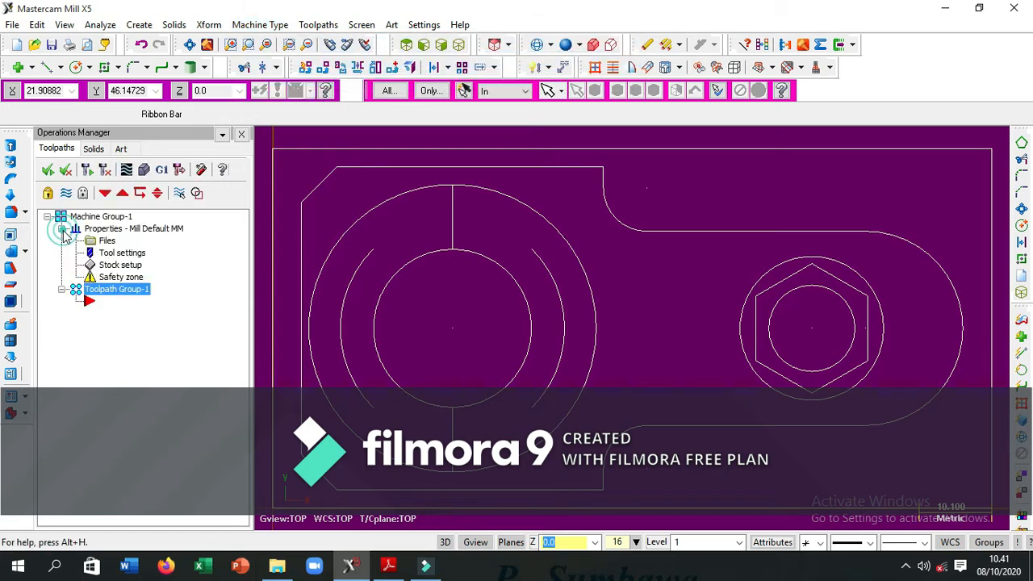
pyautogui.click(113, 272)
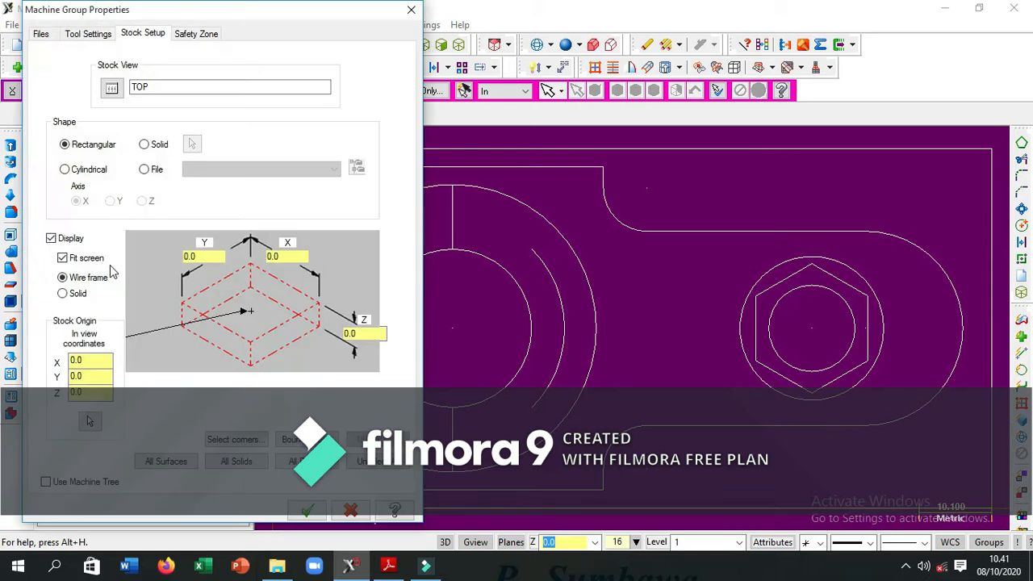
pyautogui.click(183, 306)
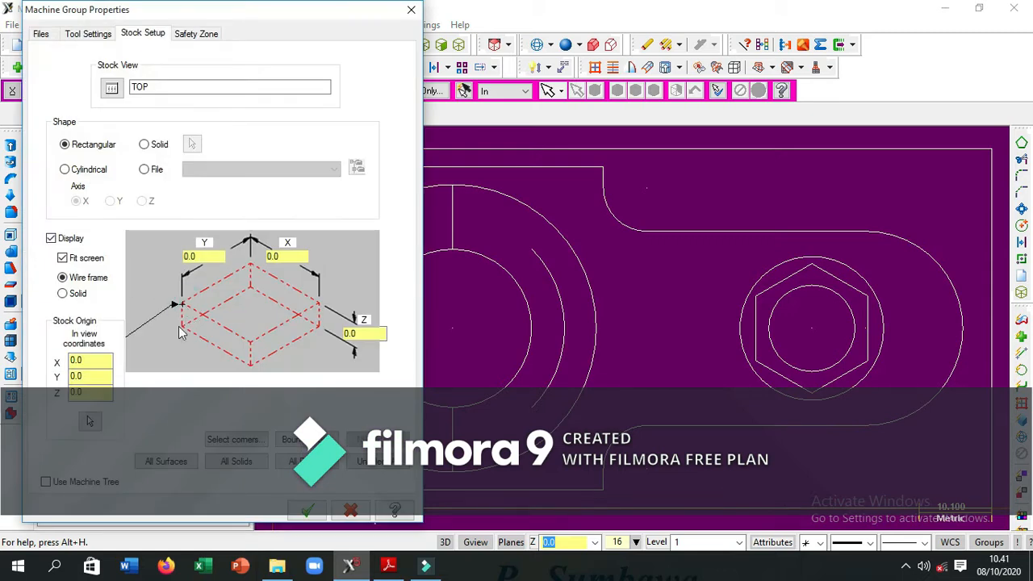
pyautogui.click(297, 439)
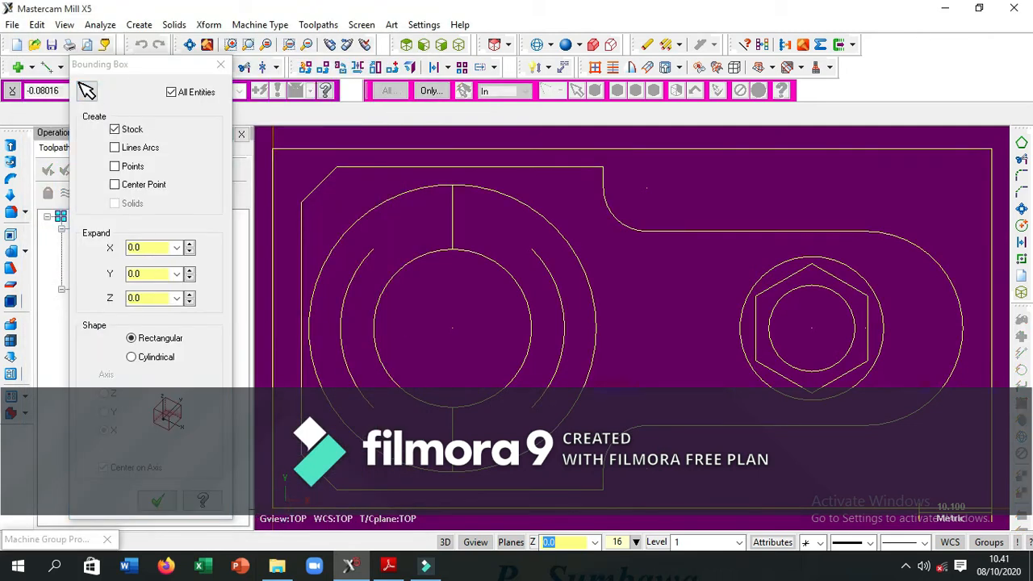
pyautogui.click(157, 501)
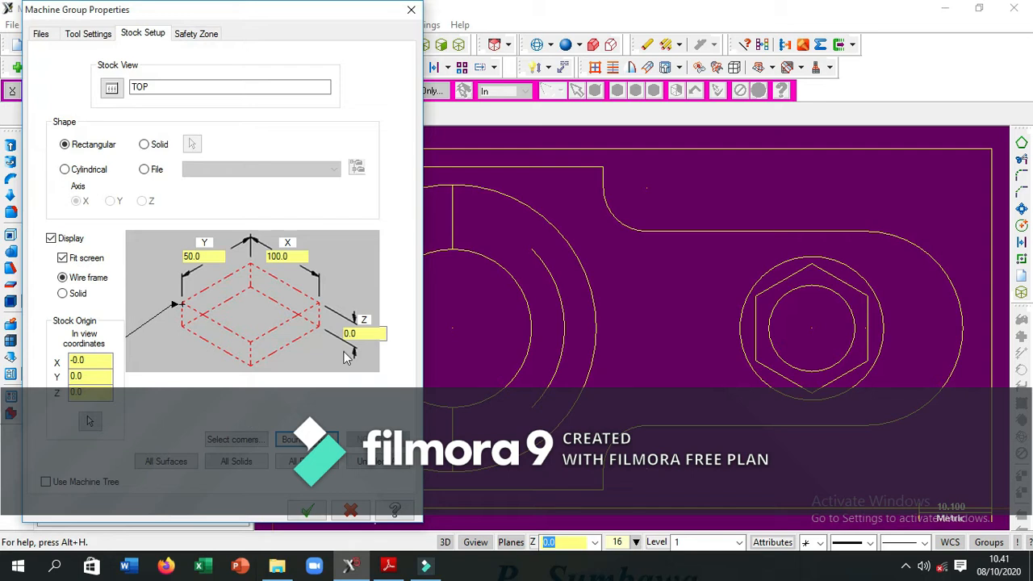
# - Set the stock's Z thickness to 15 mm and accept the machine group properties
pyautogui.click(365, 333)
pyautogui.moveTo(366, 334); pyautogui.dragTo(346, 334)
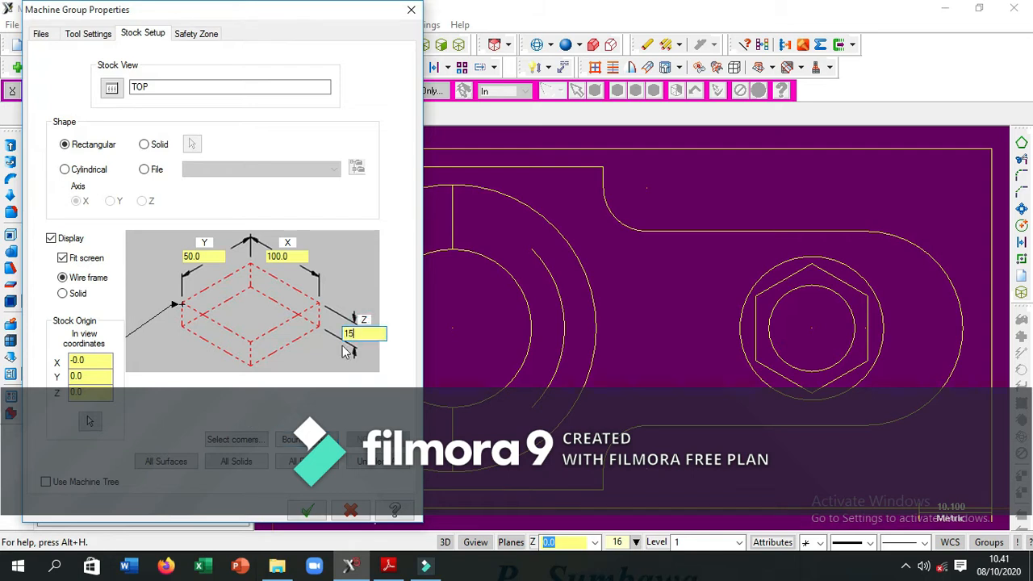
pyautogui.press('Return')
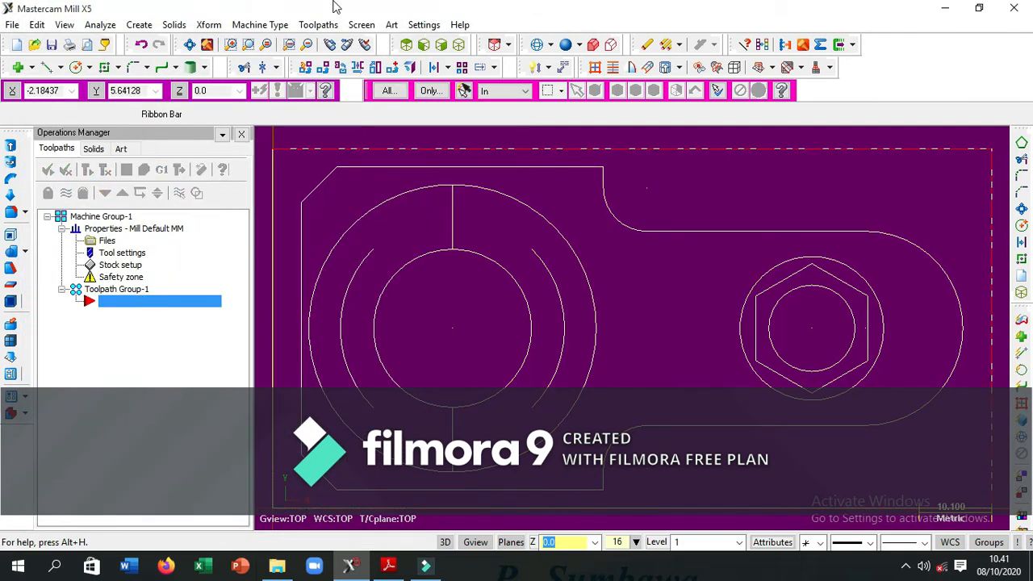
# - Start a contour toolpath with the NC name T and chain the inner part profile as its geometry
pyautogui.click(322, 25)
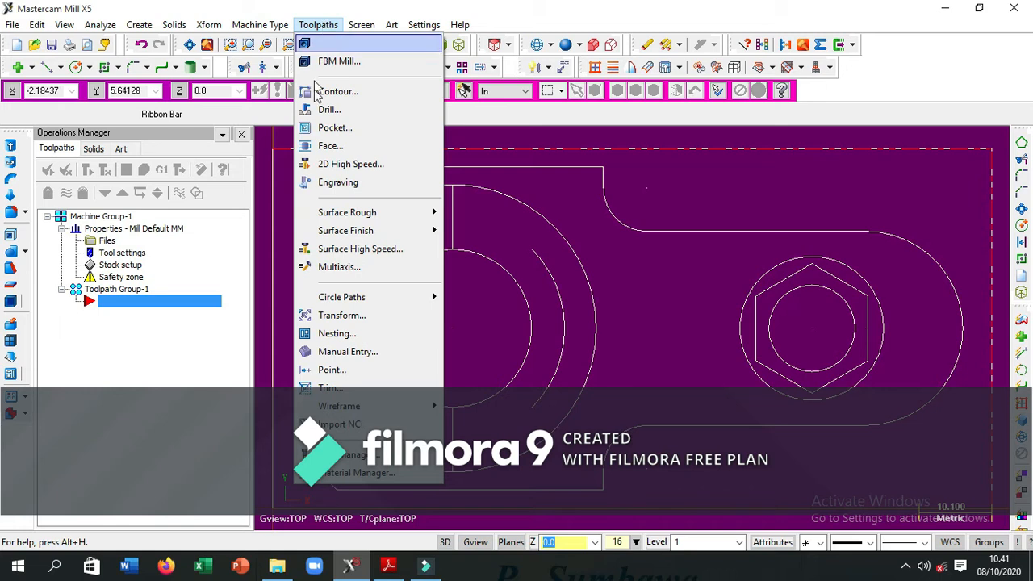
pyautogui.click(337, 91)
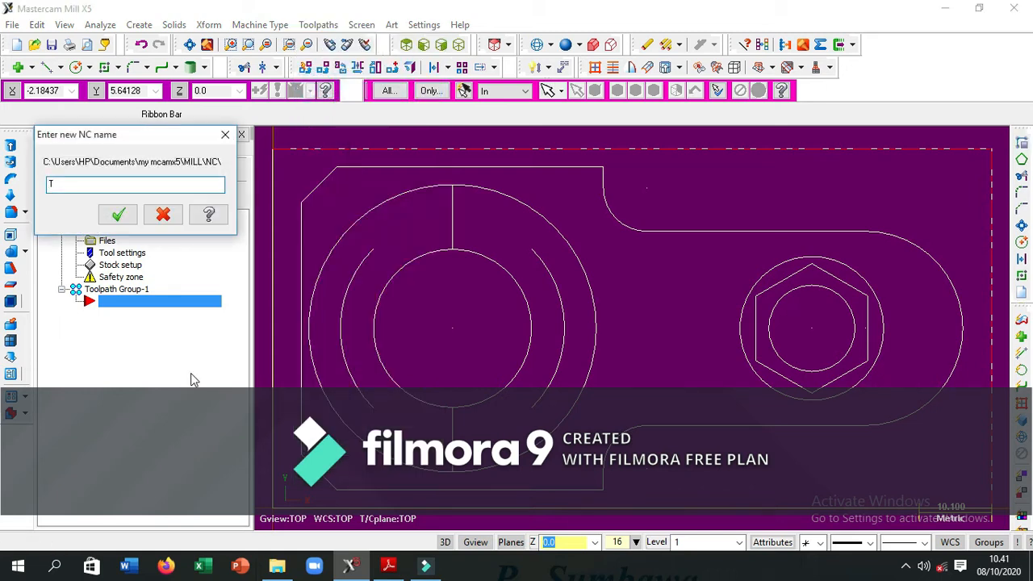
pyautogui.click(119, 216)
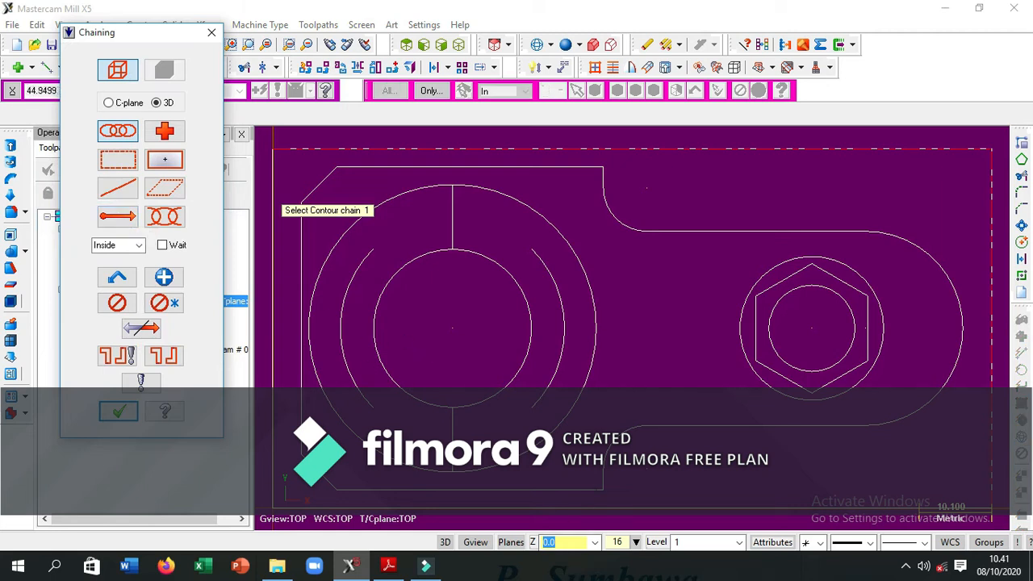
pyautogui.click(596, 489)
pyautogui.click(597, 168)
pyautogui.click(118, 411)
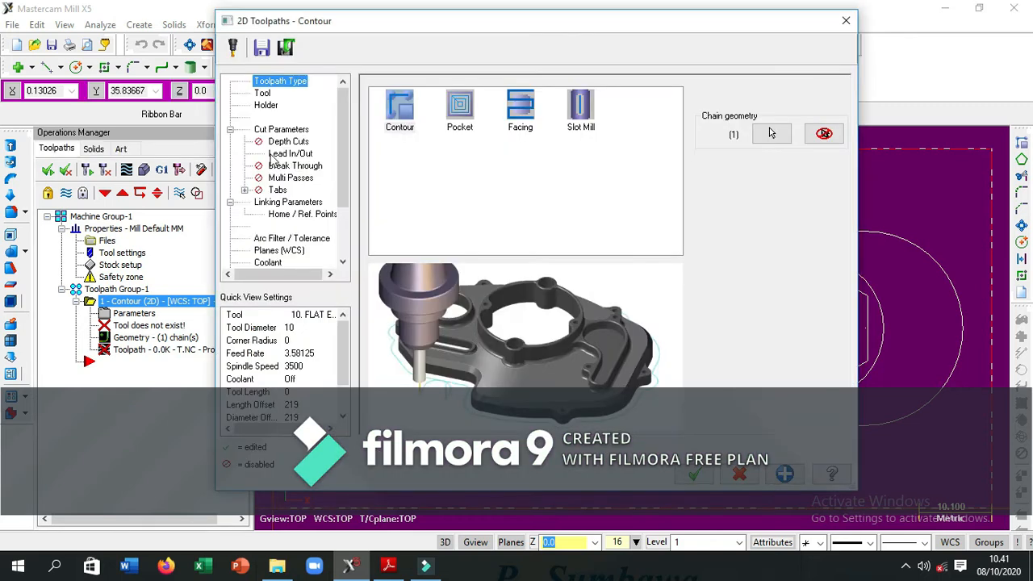
# - Choose the 10 mm flat endmill from the tool library for the contour toolpath
pyautogui.click(264, 94)
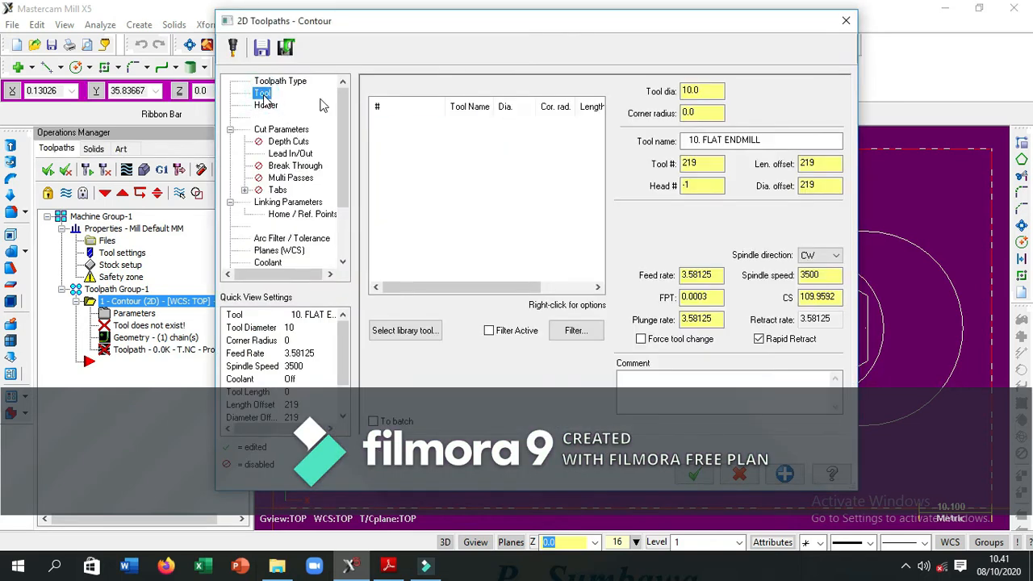
pyautogui.click(405, 332)
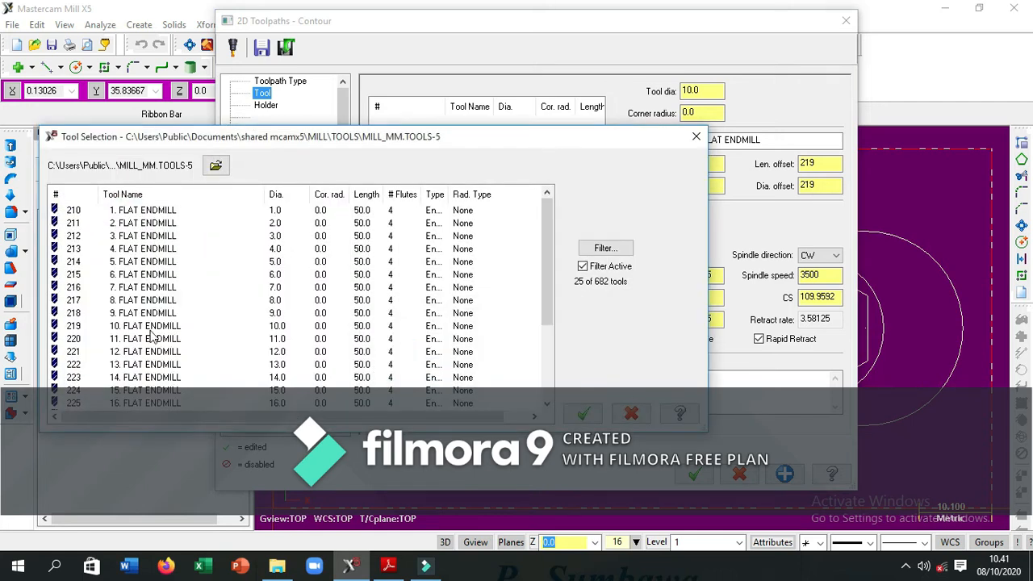
pyautogui.click(153, 331)
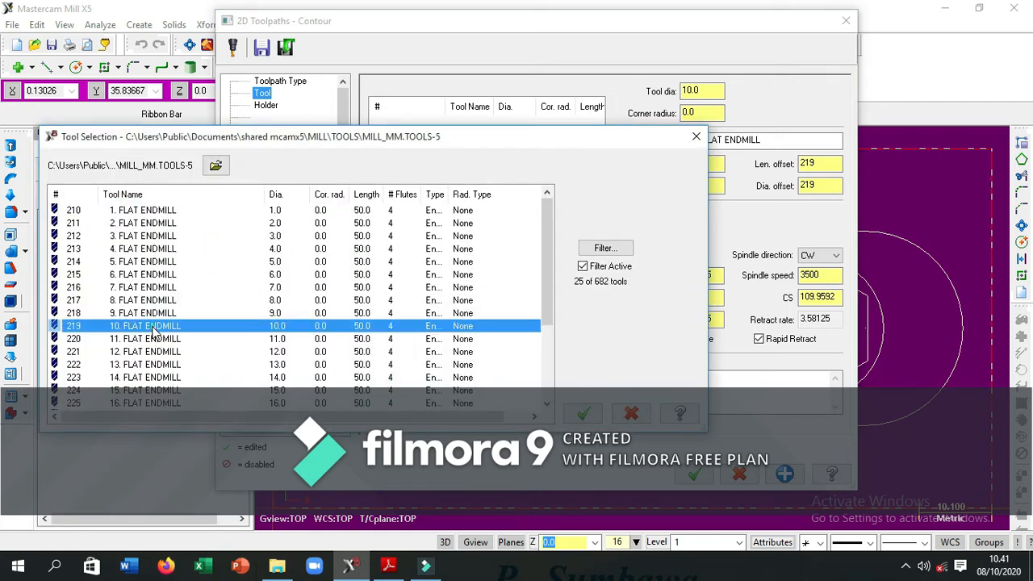
pyautogui.click(583, 415)
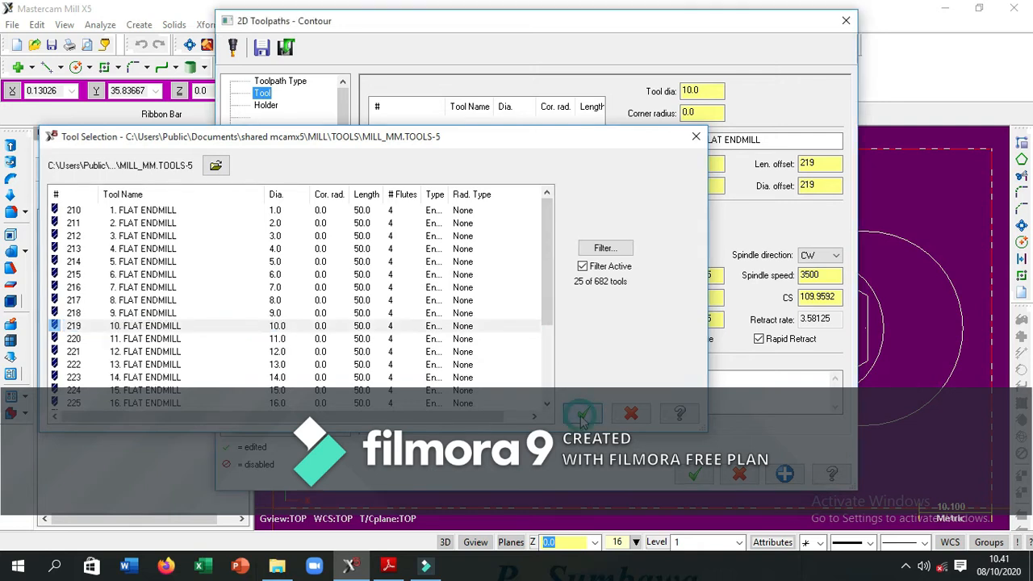
# - Set the endmill's tool number, length offset and diameter offset all to 1
pyautogui.doubleClick(700, 163)
pyautogui.write('1')
pyautogui.doubleClick(817, 164)
pyautogui.write('1')
pyautogui.doubleClick(814, 184)
pyautogui.write('1')
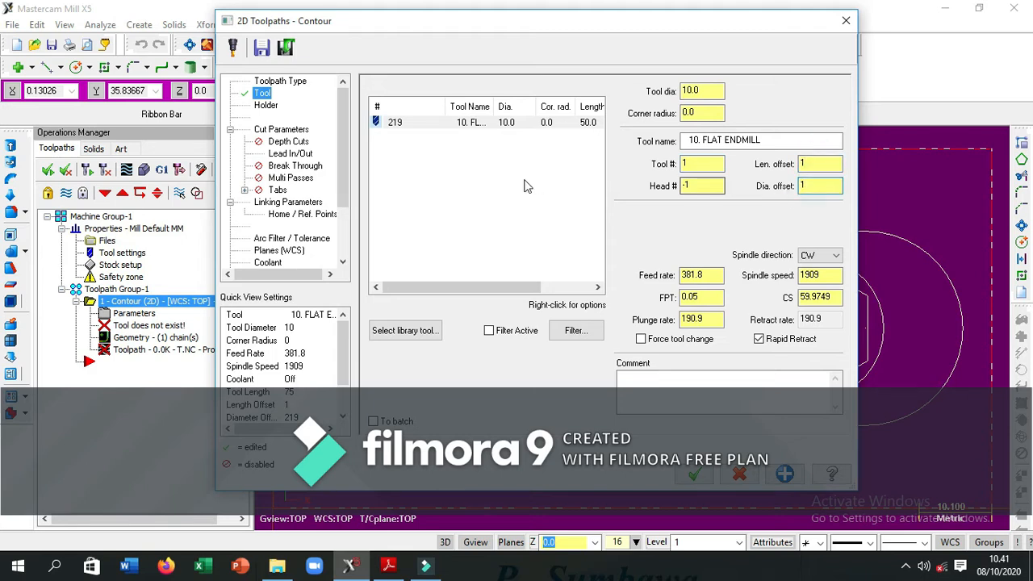
# - Use Computer as the compensation type and enable depth cuts with a maximum rough step of 4 mm
pyautogui.click(282, 130)
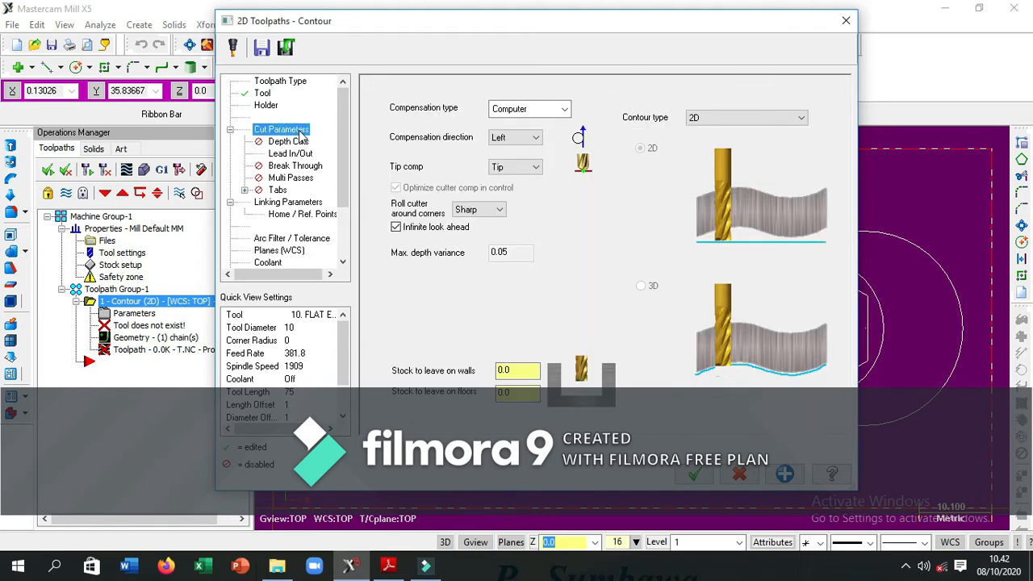
pyautogui.click(566, 109)
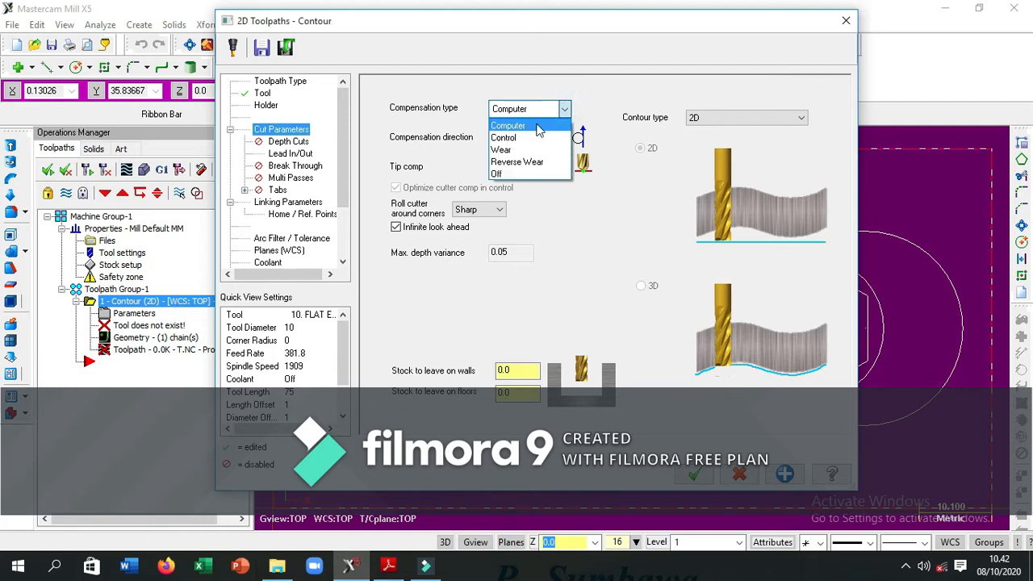
pyautogui.click(539, 127)
pyautogui.click(292, 142)
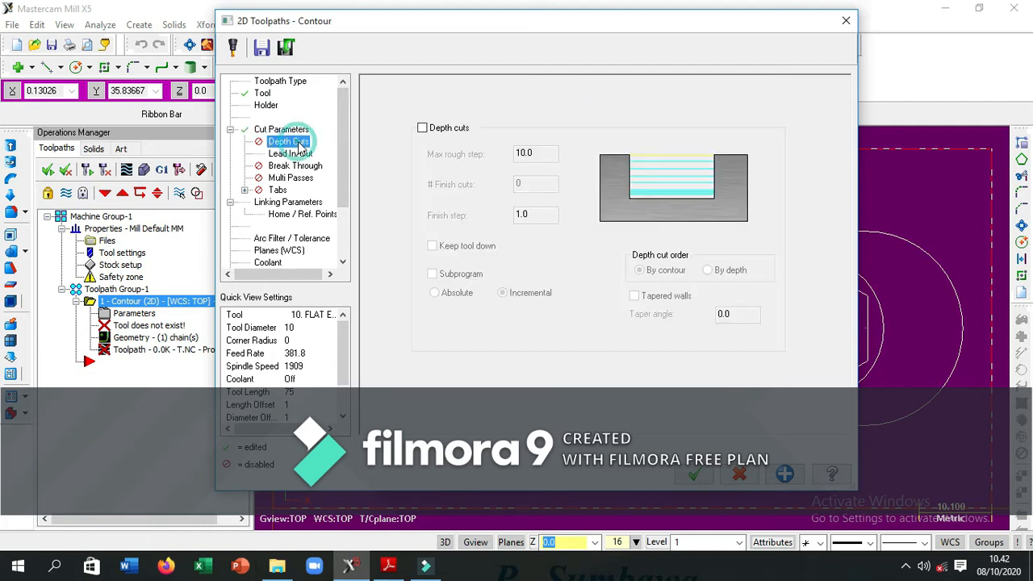
pyautogui.click(422, 127)
pyautogui.click(542, 154)
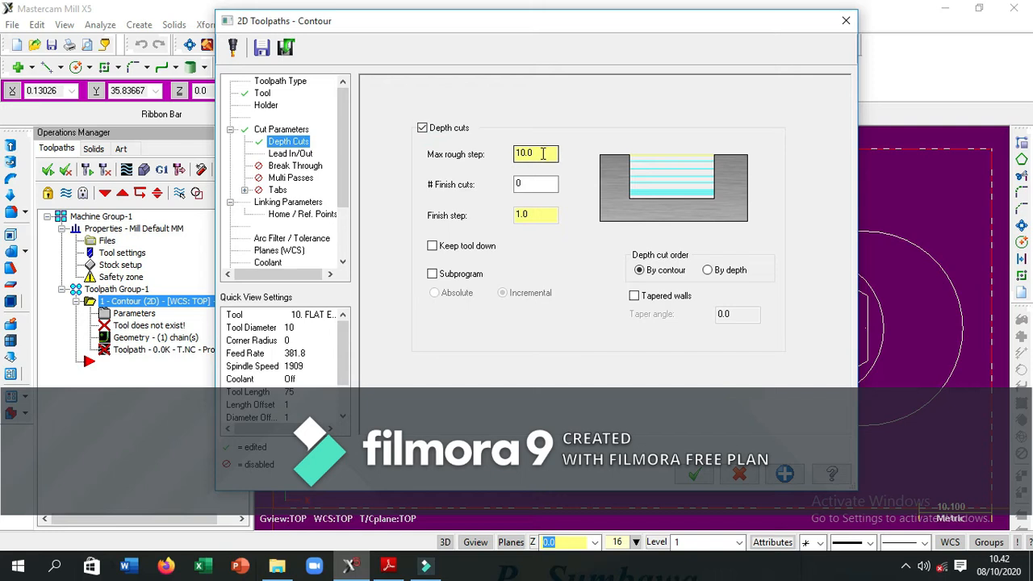
pyautogui.doubleClick(544, 153)
pyautogui.write('4')
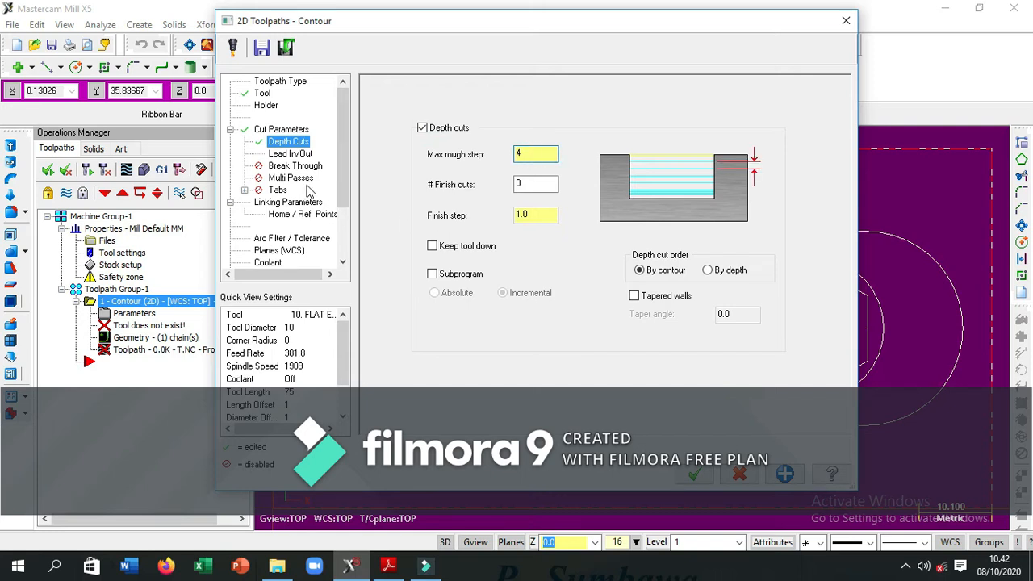
# - Set the contour's linking parameters to retract 10, feed plane 2 and depth -8
pyautogui.click(289, 203)
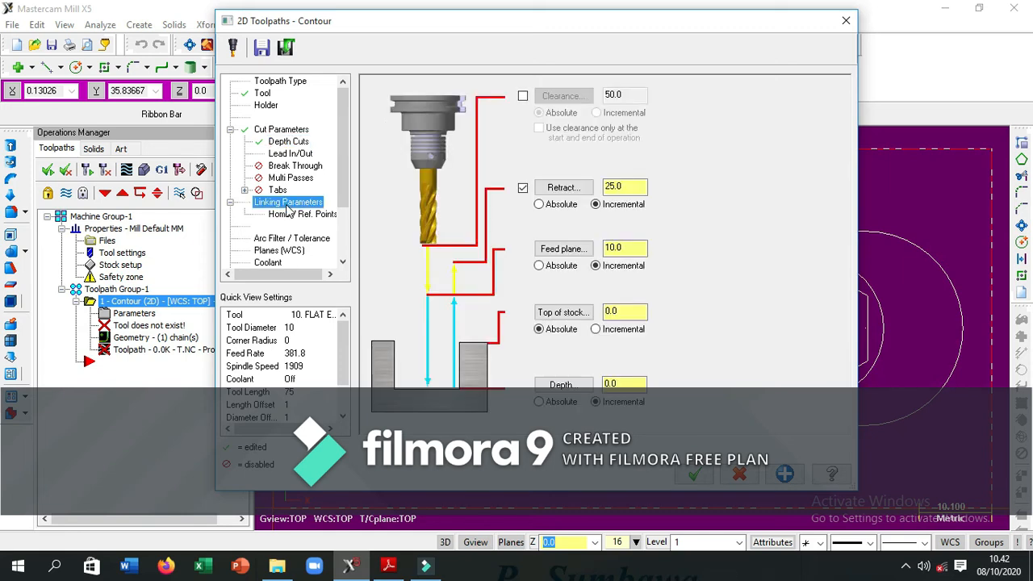
pyautogui.doubleClick(618, 186)
pyautogui.write('1')
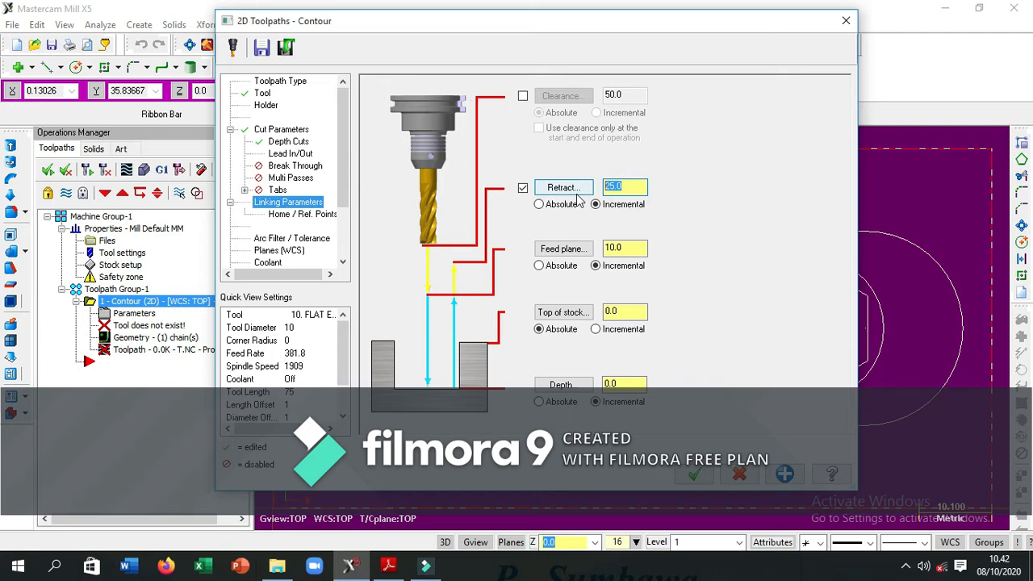
pyautogui.write('0')
pyautogui.doubleClick(613, 249)
pyautogui.write('2')
pyautogui.doubleClick(615, 384)
pyautogui.press('BackSpace')
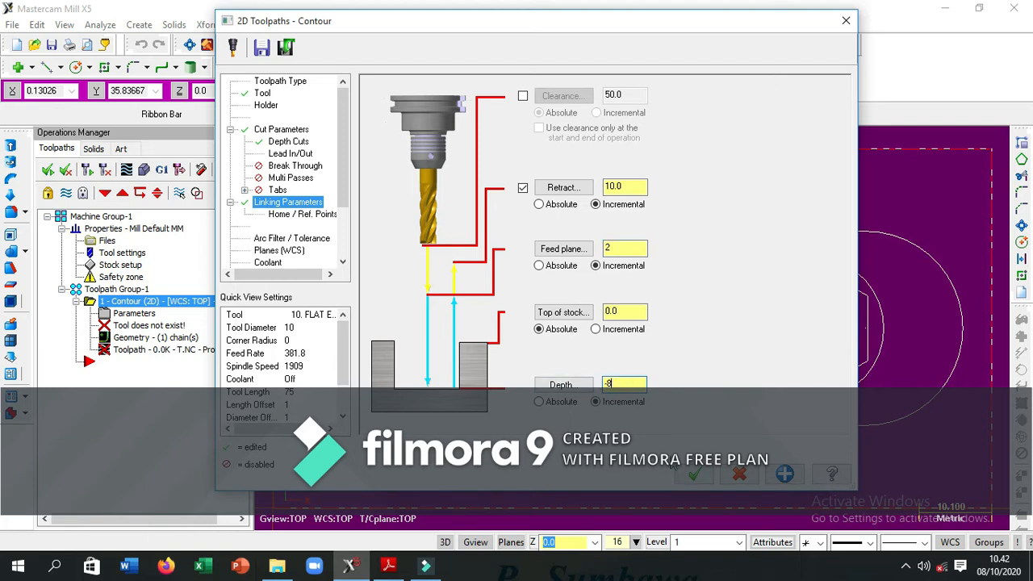
# - Set the lead in/out line length and arc radius to 40% for both entry and exit
pyautogui.click(290, 154)
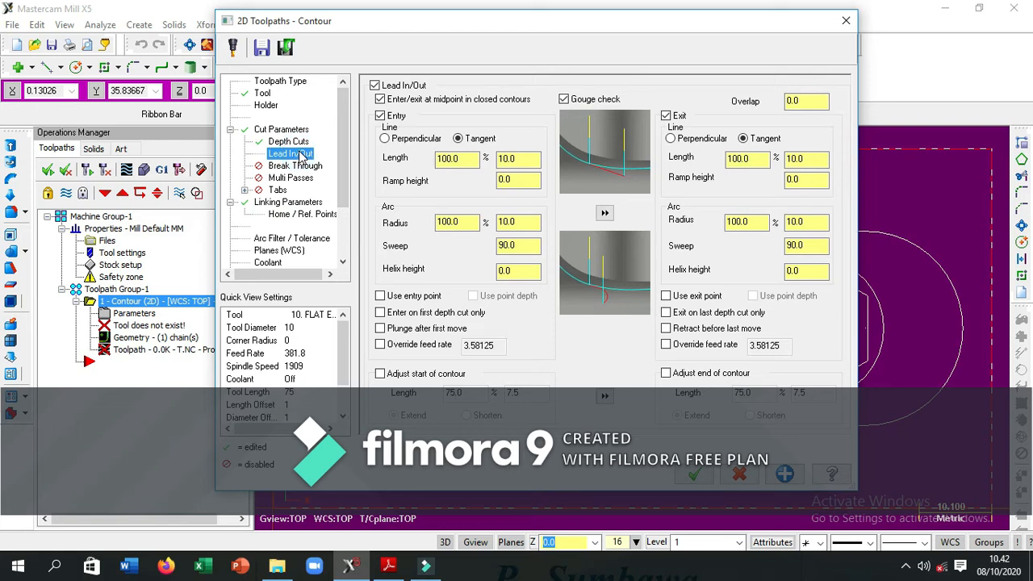
pyautogui.moveTo(468, 159); pyautogui.dragTo(426, 163)
pyautogui.write('40')
pyautogui.moveTo(757, 157); pyautogui.dragTo(708, 171)
pyautogui.write('4')
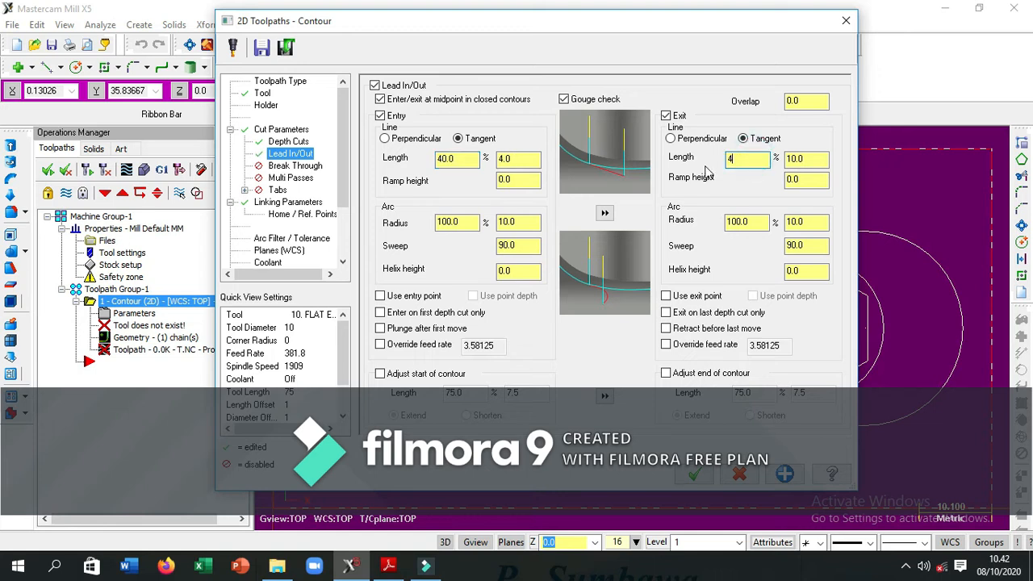
pyautogui.moveTo(478, 224); pyautogui.dragTo(397, 228)
pyautogui.write('40')
pyautogui.moveTo(763, 223); pyautogui.dragTo(731, 227)
pyautogui.write('40')
# - Set the entry and exit arc sweeps to 60 degrees and accept the contour toolpath parameters
pyautogui.moveTo(539, 252); pyautogui.dragTo(493, 255)
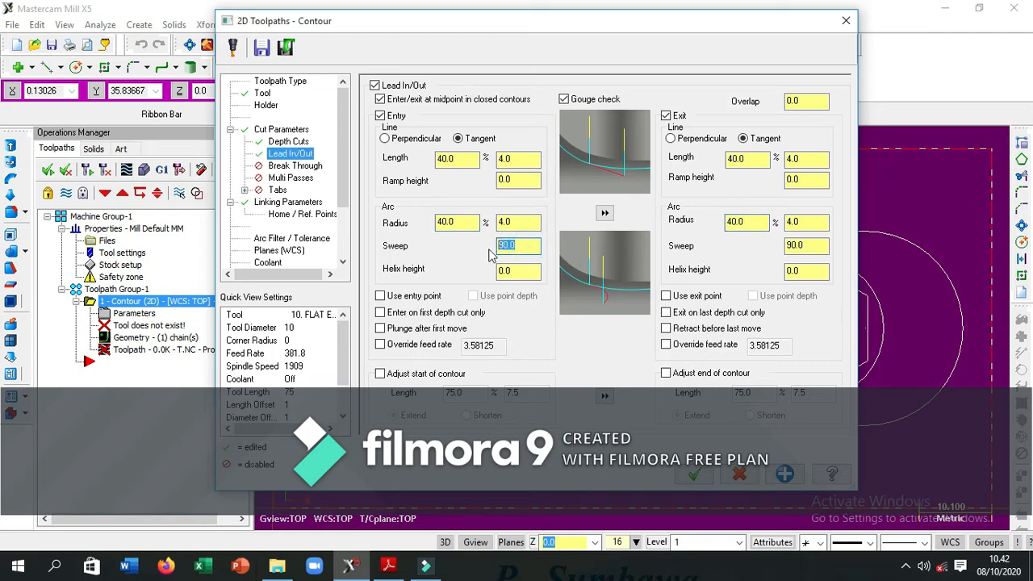
pyautogui.write('60')
pyautogui.moveTo(823, 247); pyautogui.dragTo(771, 254)
pyautogui.write('6')
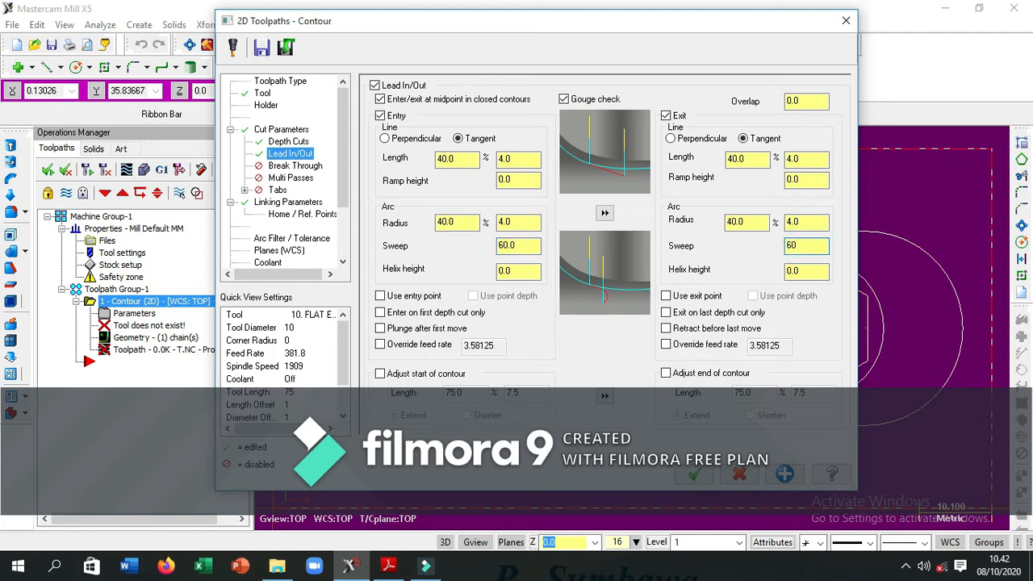
pyautogui.write('0')
pyautogui.click(693, 474)
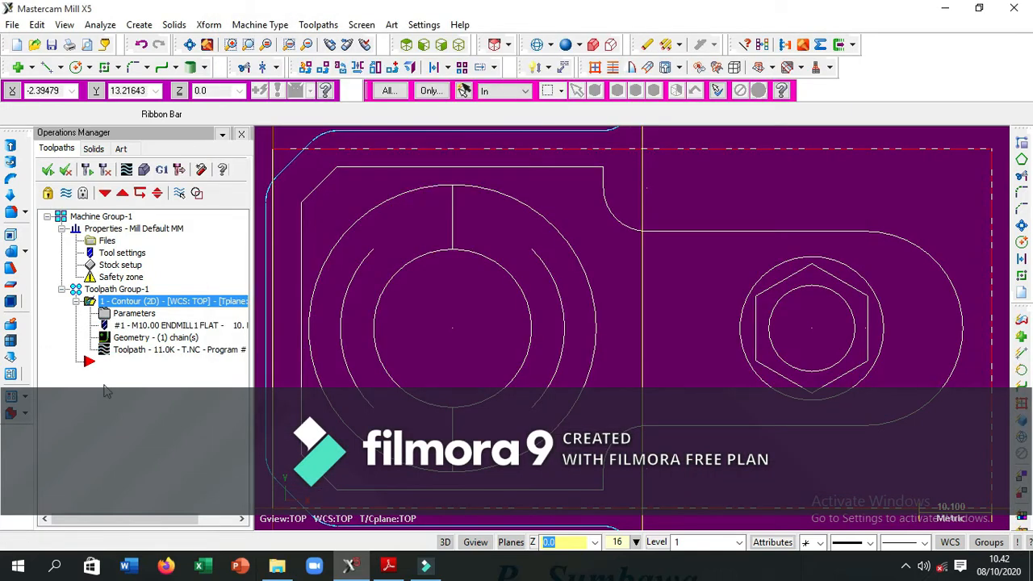
# - Copy the first contour operation and paste the duplicate at the end of the toolpath group
pyautogui.rightClick(146, 303)
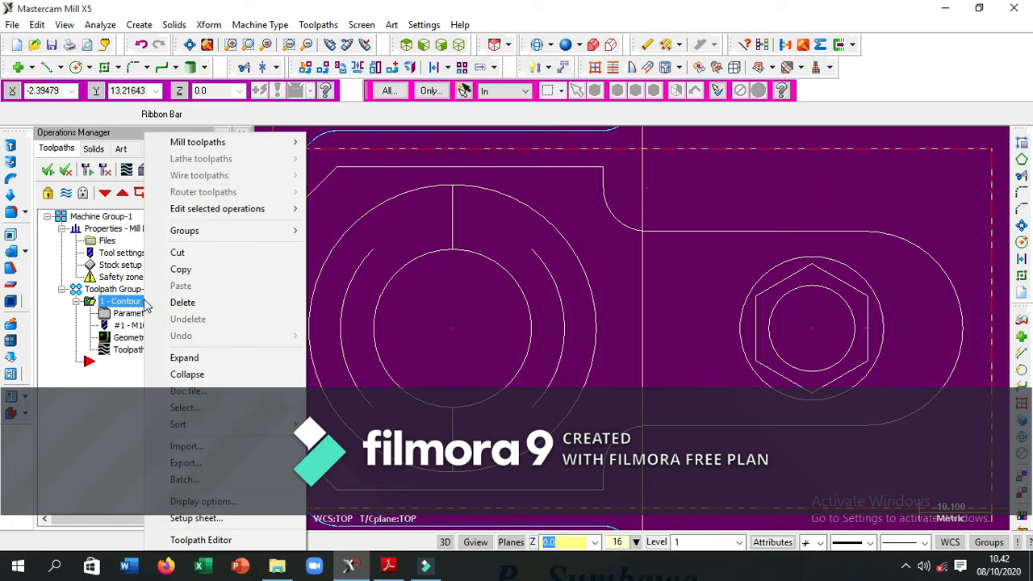
pyautogui.click(187, 269)
pyautogui.click(91, 363)
pyautogui.rightClick(91, 363)
pyautogui.click(127, 285)
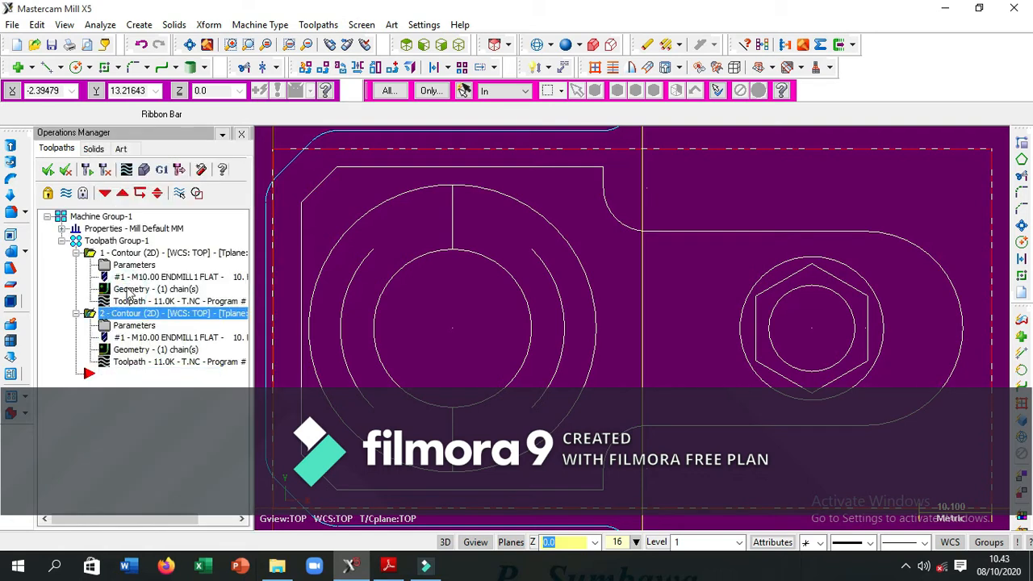
# - Rechain the second contour's geometry along the rounded right-hand profile, starting at the upper vertical edge
pyautogui.click(147, 352)
pyautogui.click(177, 198)
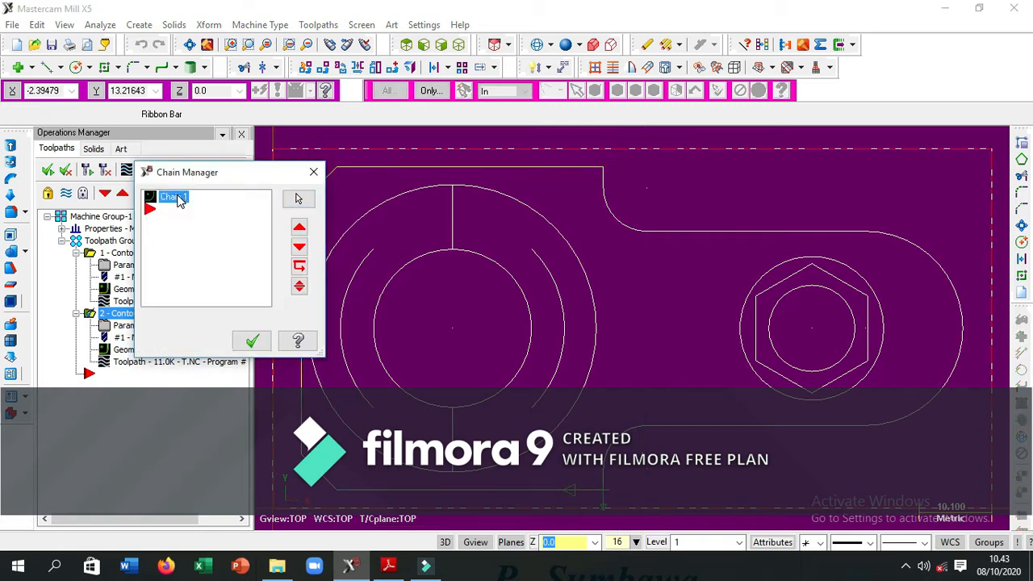
pyautogui.rightClick(179, 200)
pyautogui.click(215, 242)
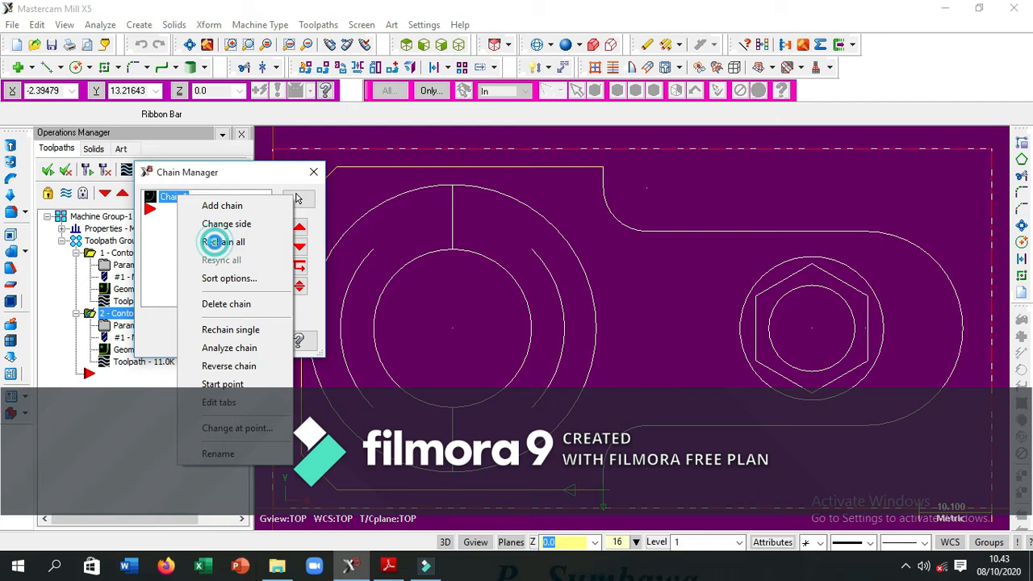
pyautogui.click(603, 178)
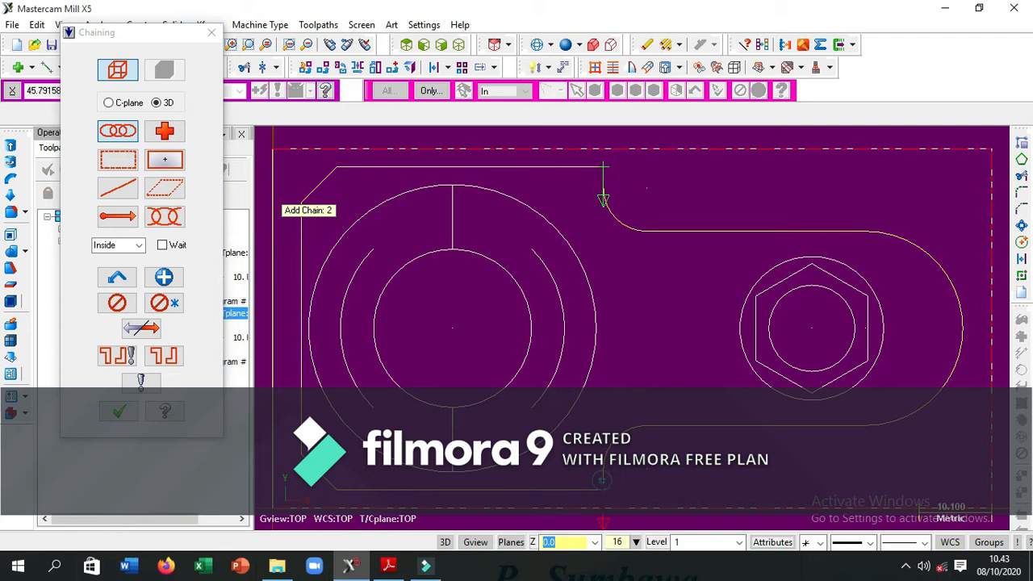
pyautogui.click(121, 412)
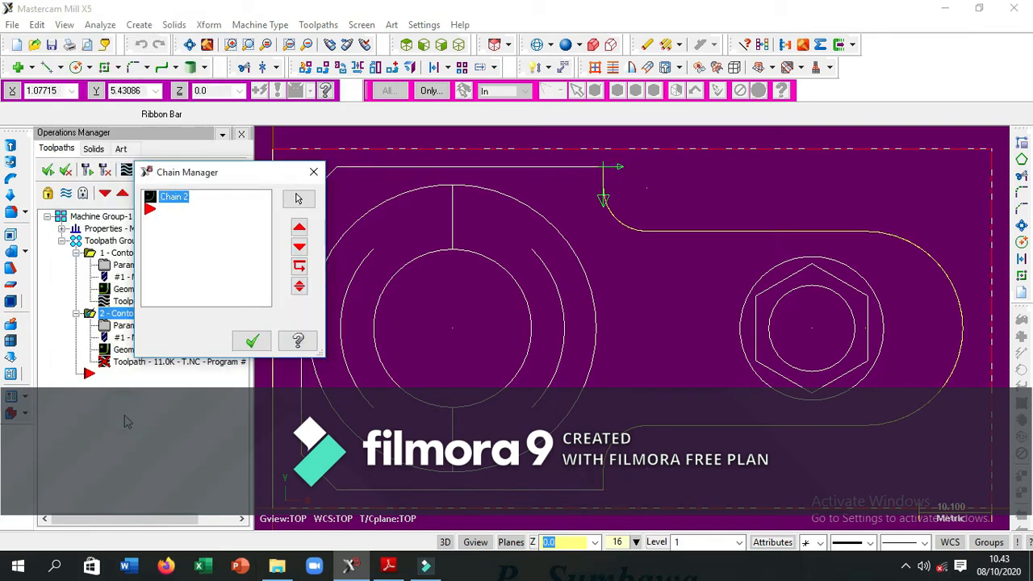
pyautogui.click(252, 340)
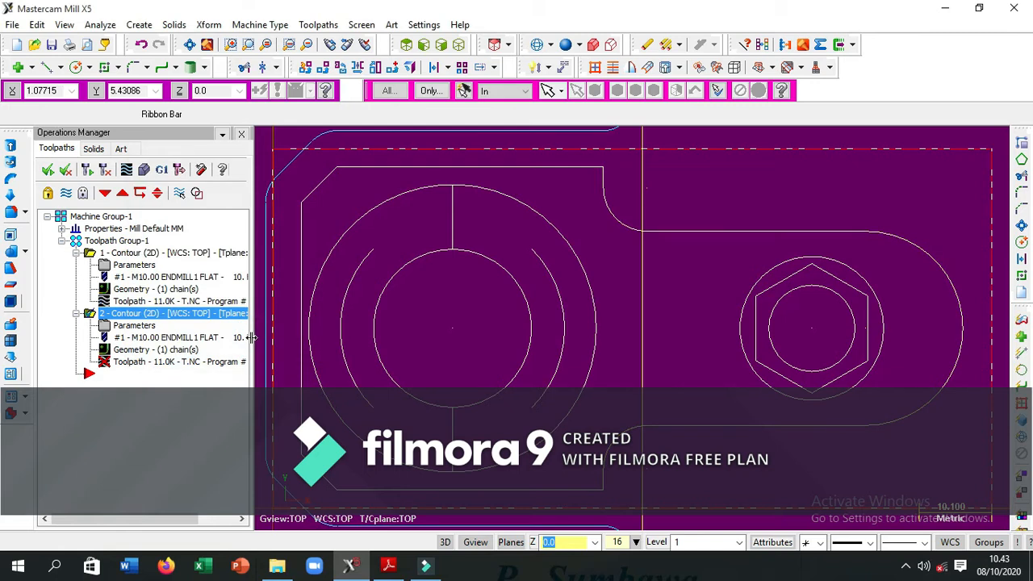
# - Enable multi passes on the second contour with 2 rough passes spaced 8 mm apart, and accept the parameters
pyautogui.click(133, 326)
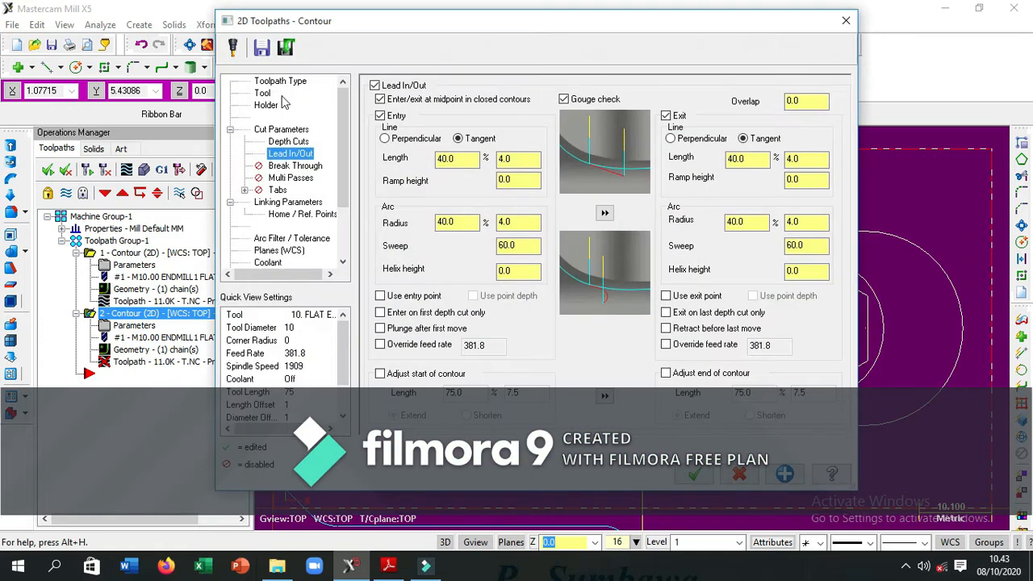
pyautogui.click(264, 94)
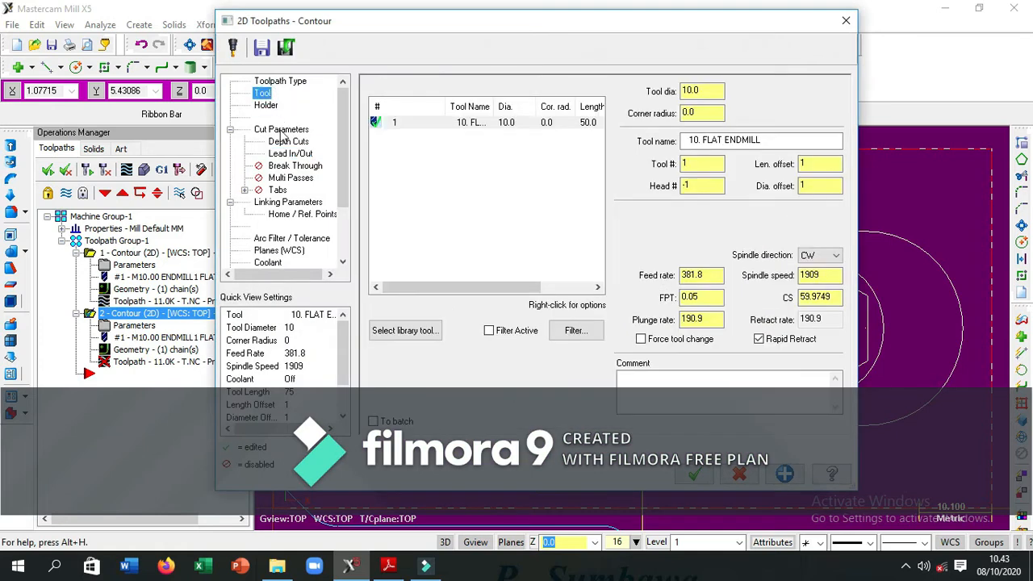
pyautogui.click(282, 132)
pyautogui.click(297, 143)
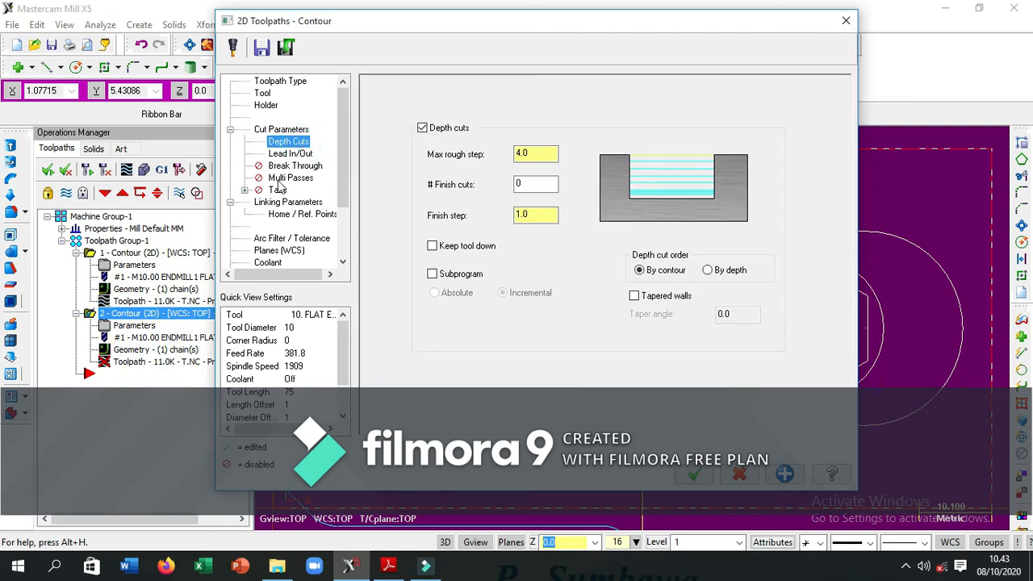
pyautogui.click(284, 179)
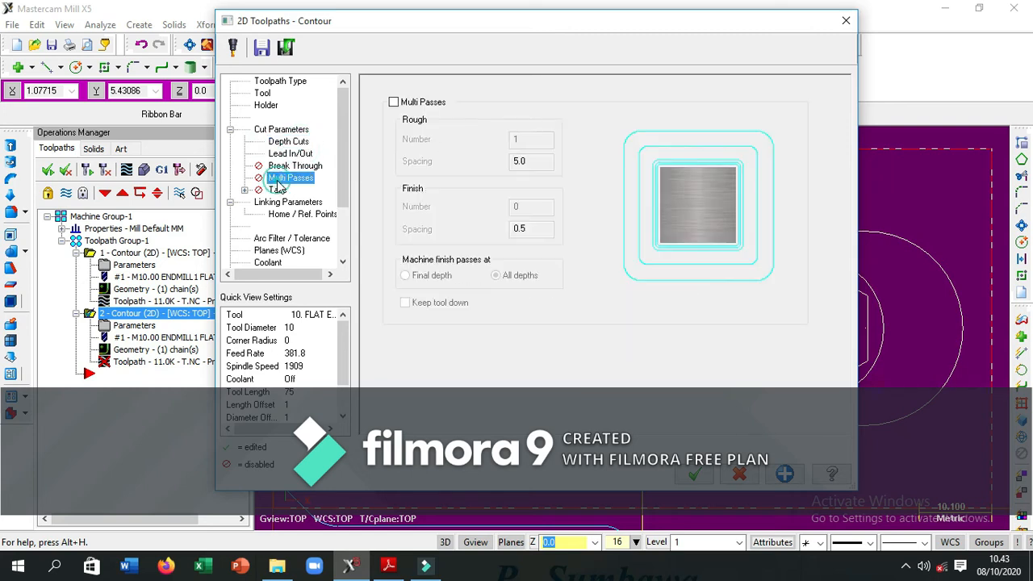
pyautogui.click(393, 102)
pyautogui.doubleClick(525, 138)
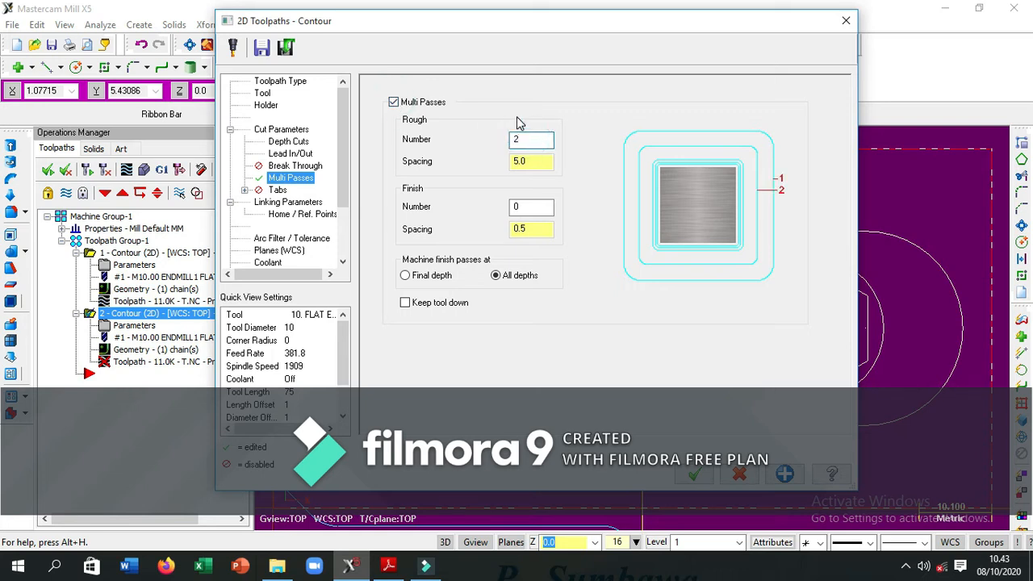
pyautogui.click(516, 162)
pyautogui.doubleClick(534, 162)
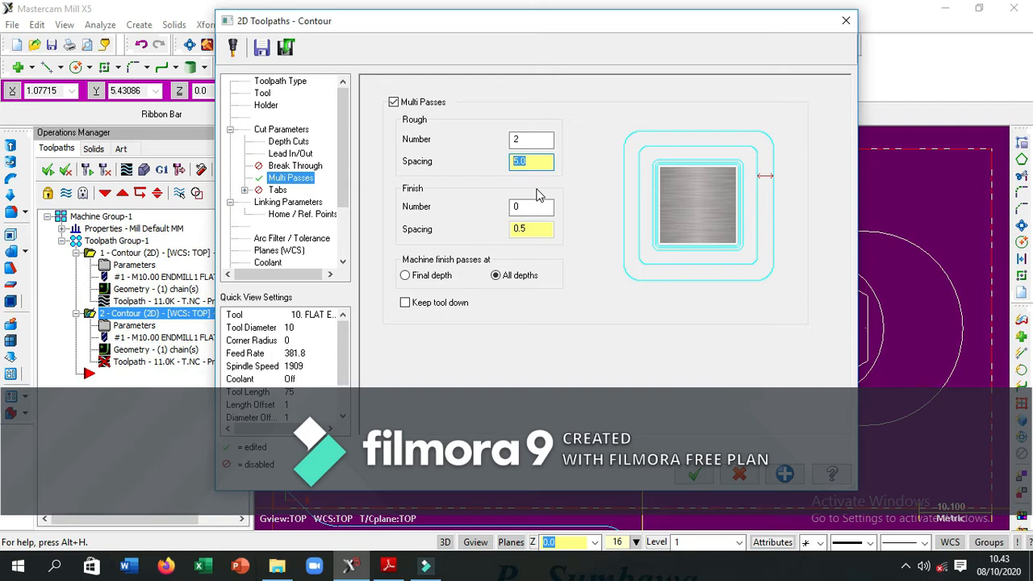
pyautogui.write('8')
pyautogui.click(303, 207)
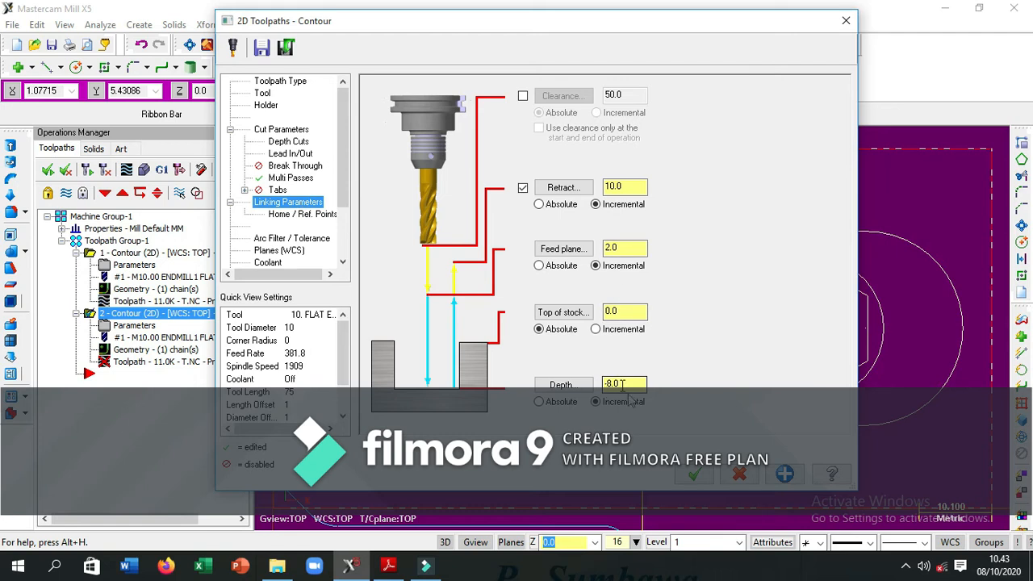
pyautogui.click(692, 474)
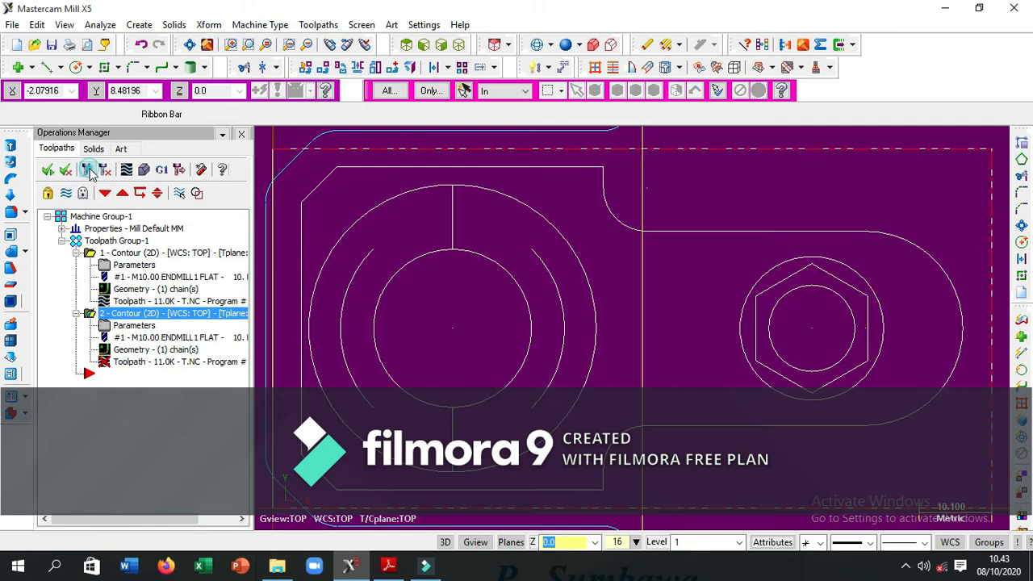
# - Regenerate the second contour toolpath and run its solid verification to the end
pyautogui.click(87, 170)
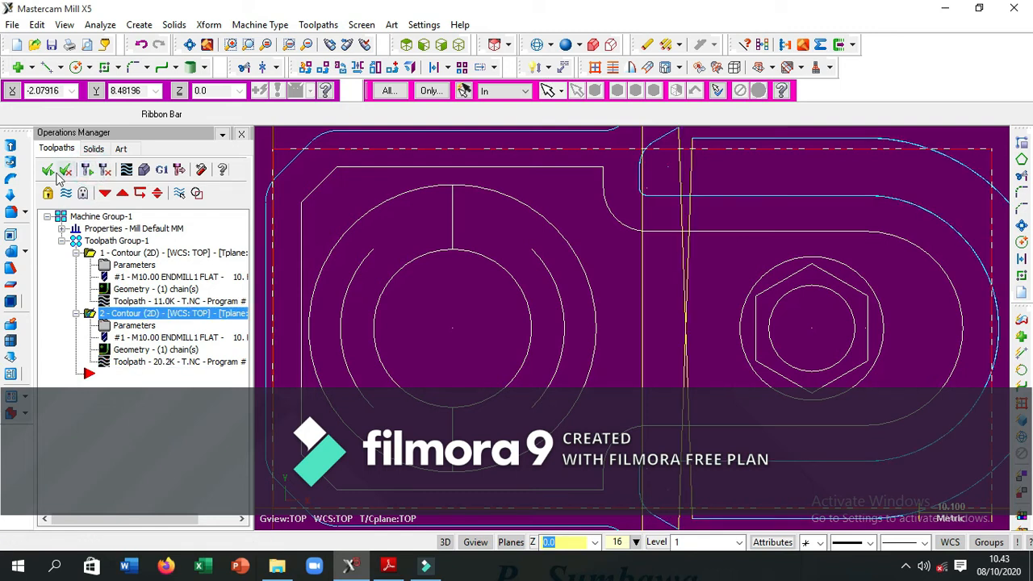
pyautogui.click(143, 170)
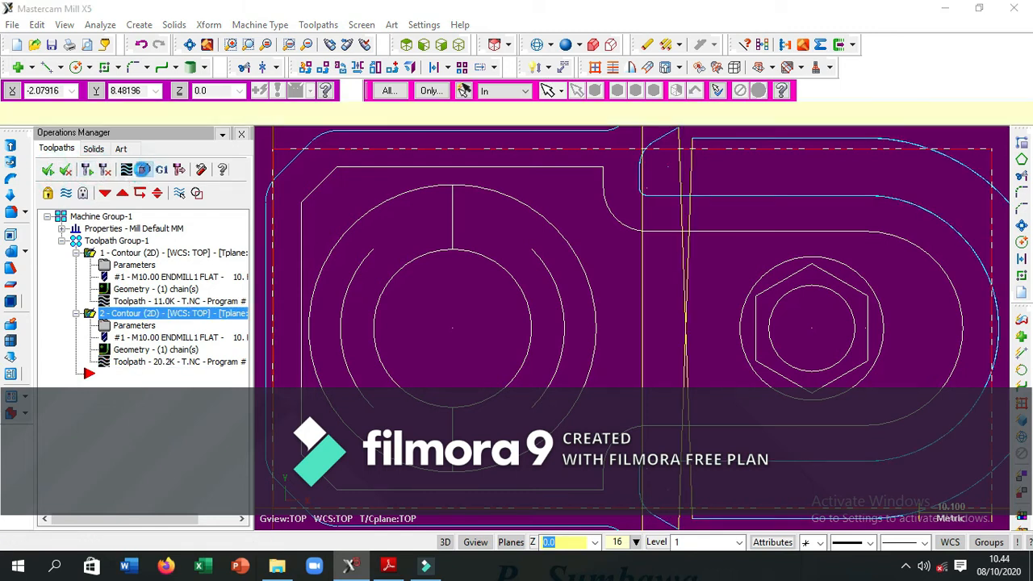
pyautogui.click(172, 91)
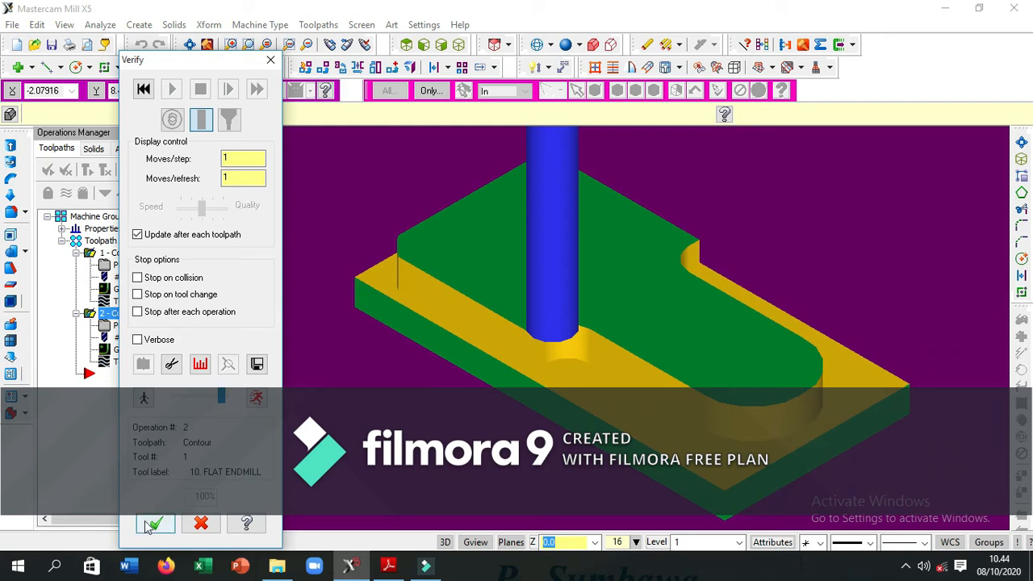
pyautogui.click(152, 525)
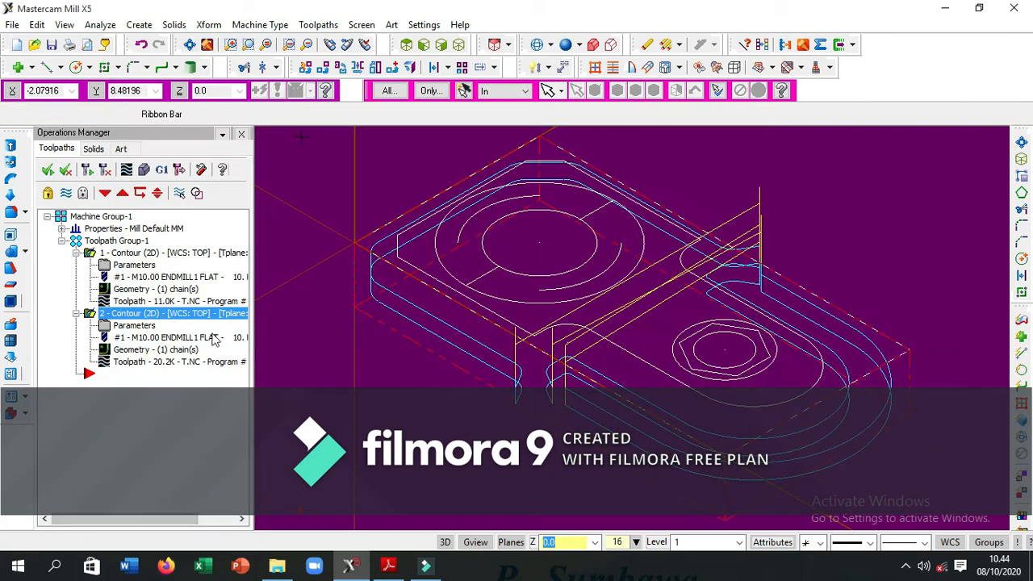
# - Create a third contour toolpath chaining the circle around the hexagon and the large outer circle, both in clockwise direction
pyautogui.click(406, 44)
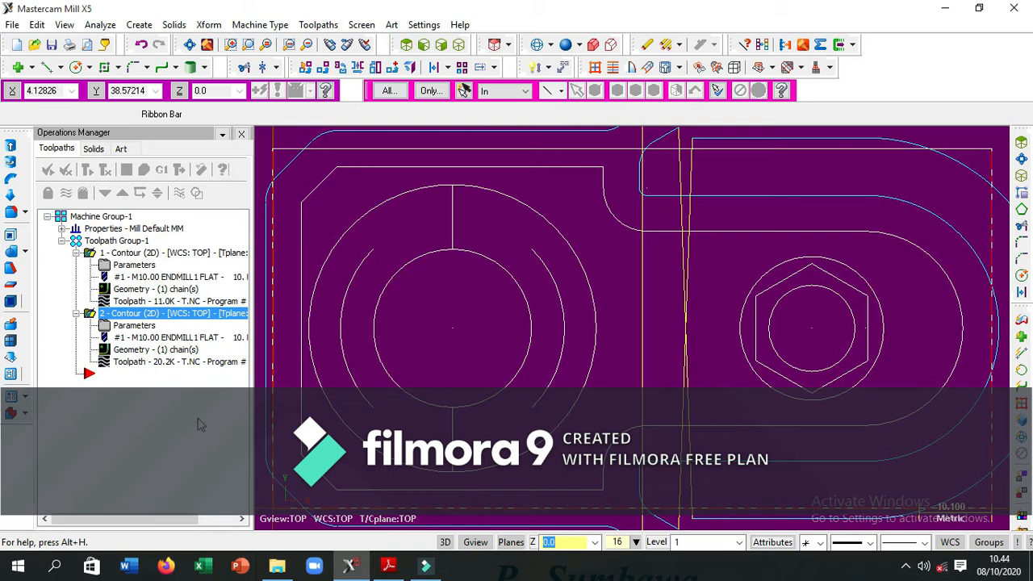
pyautogui.rightClick(169, 166)
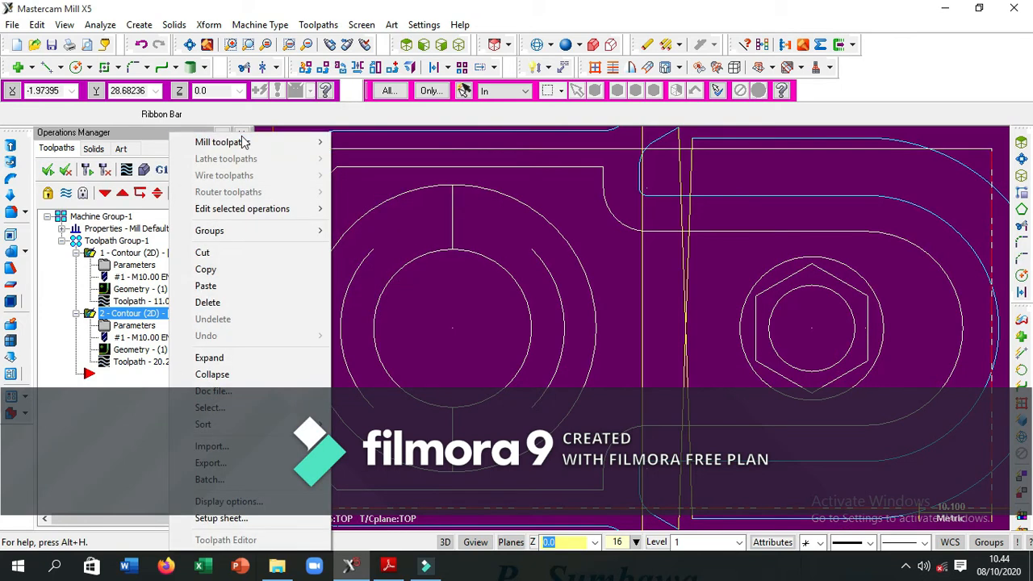
pyautogui.moveTo(292, 140)
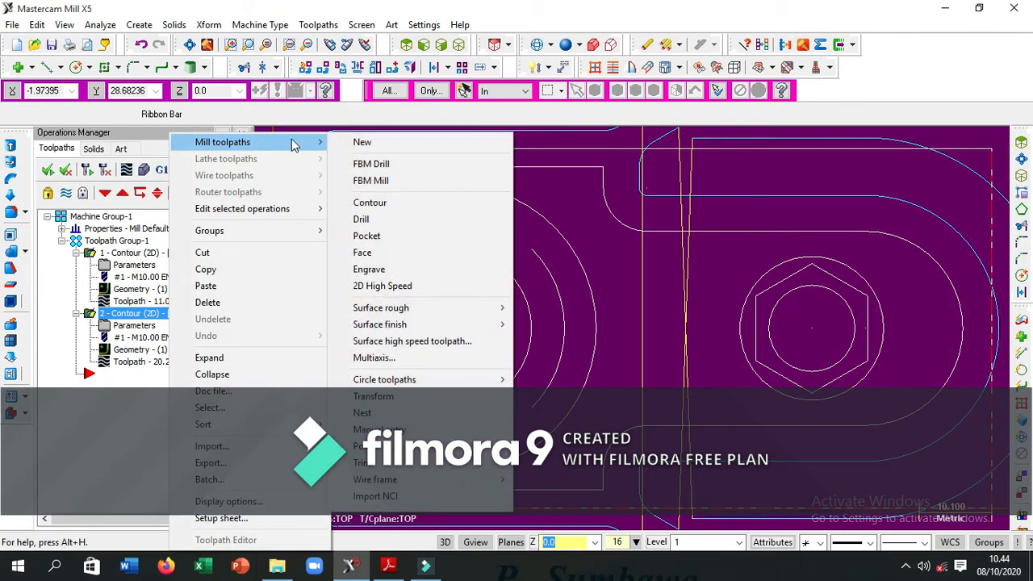
pyautogui.click(377, 203)
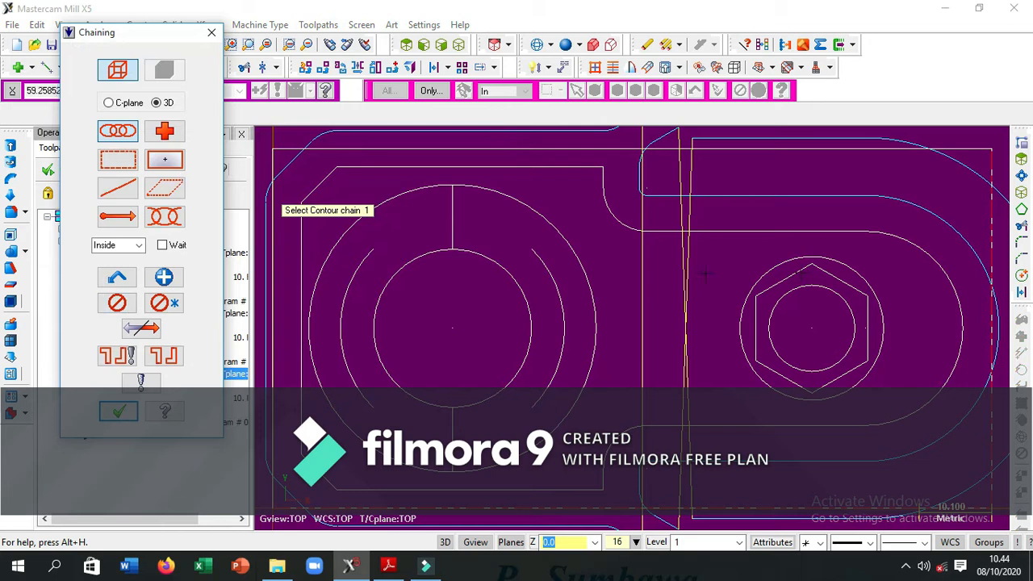
pyautogui.click(883, 327)
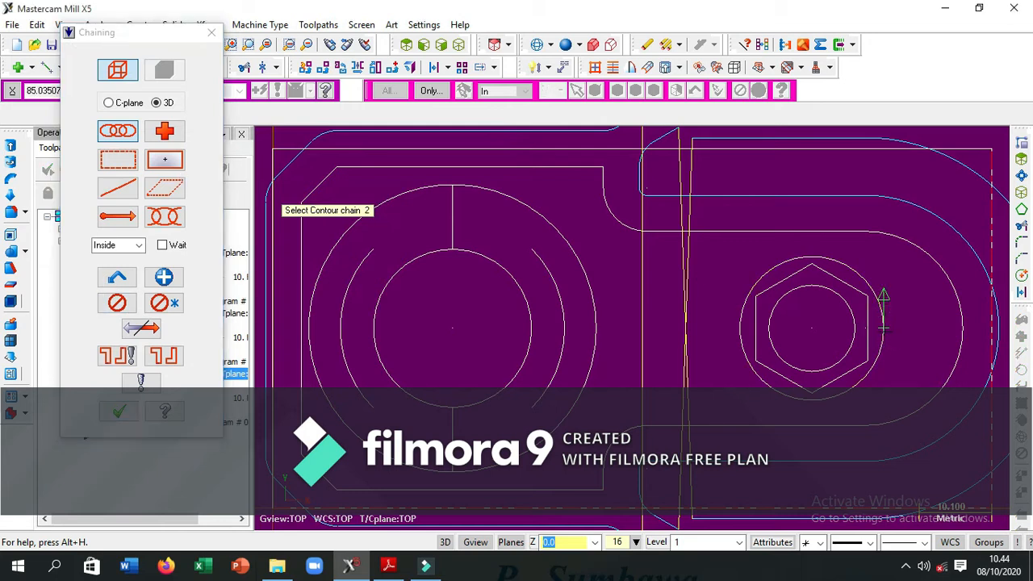
pyautogui.click(147, 331)
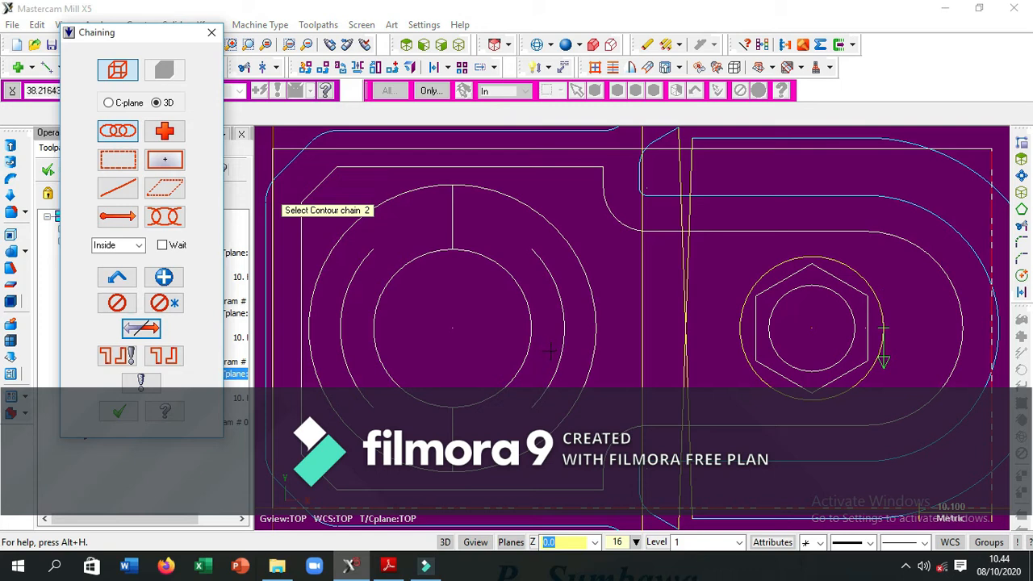
pyautogui.click(596, 329)
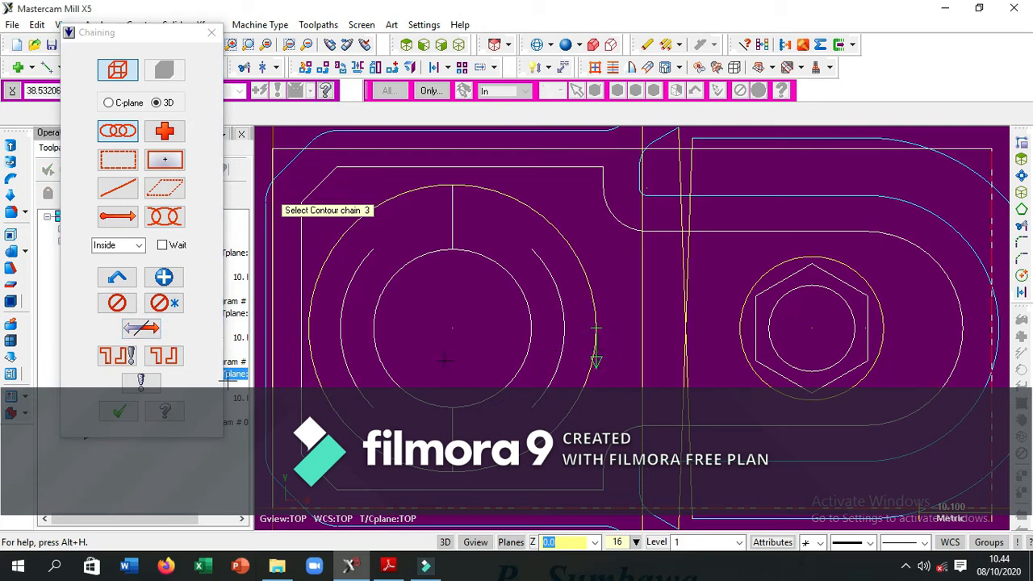
pyautogui.click(120, 414)
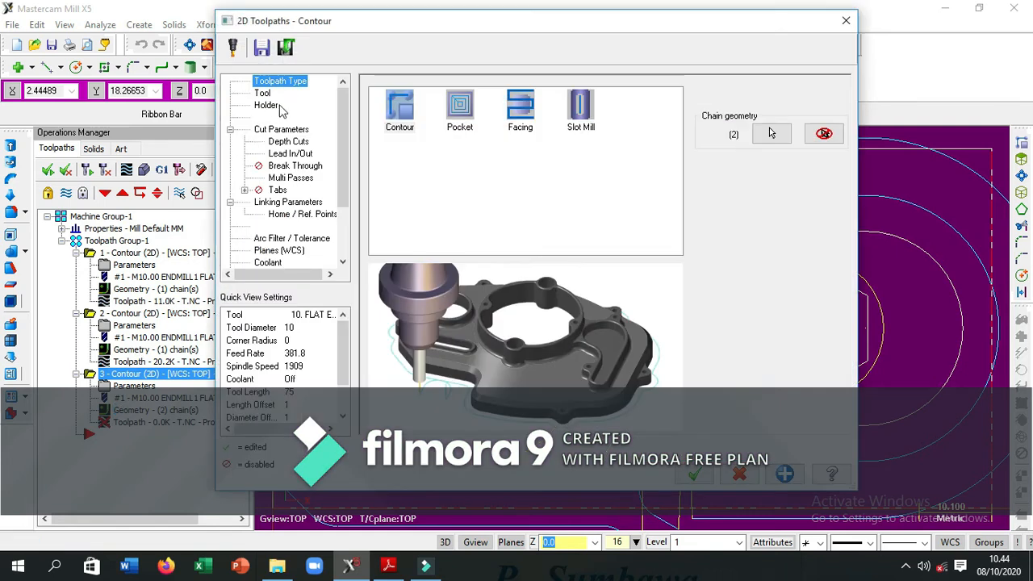
# - Turn off depth cuts for the third contour and set its multi-pass rough spacing to 5 mm
pyautogui.click(284, 130)
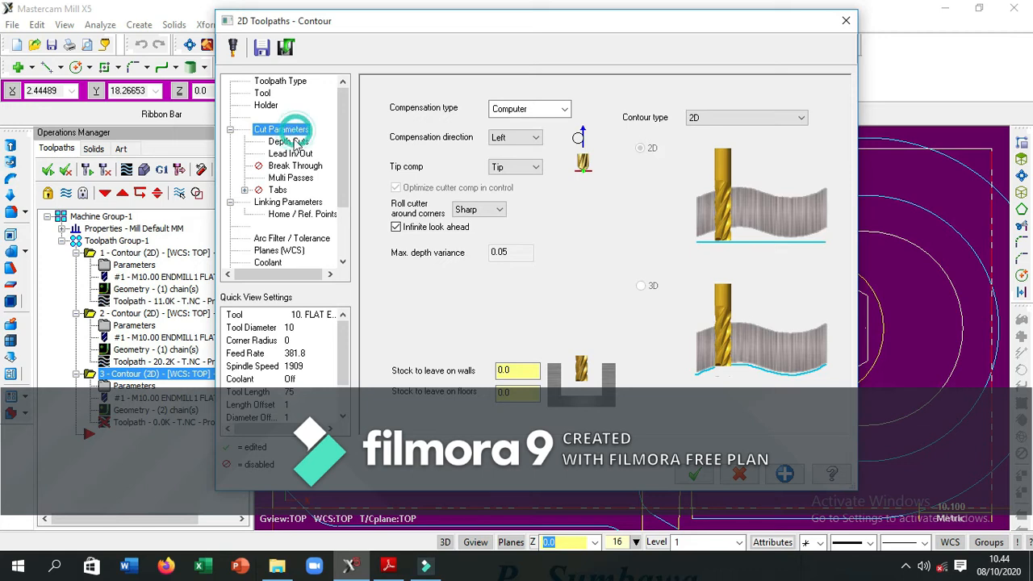
pyautogui.click(290, 142)
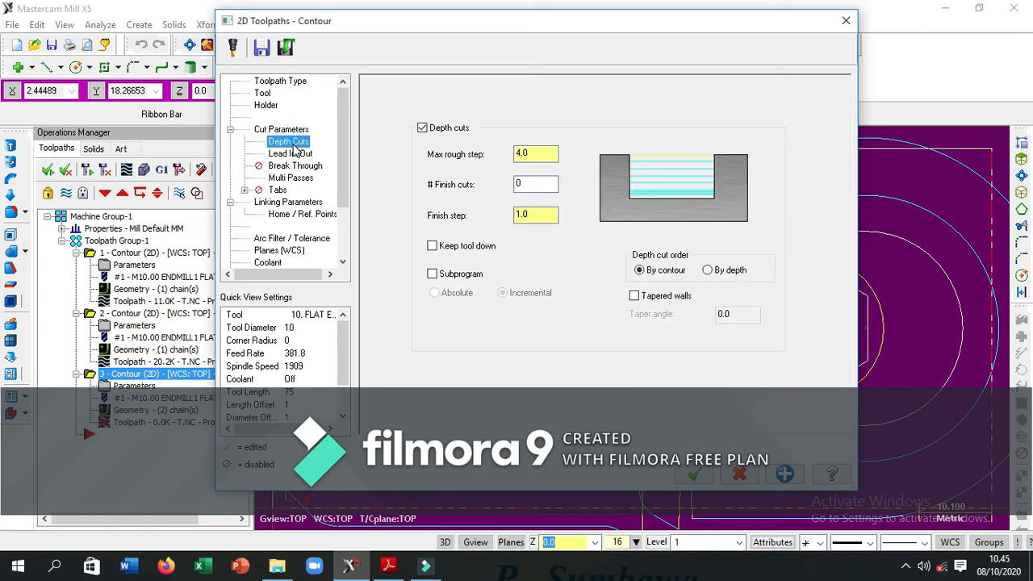
pyautogui.click(423, 129)
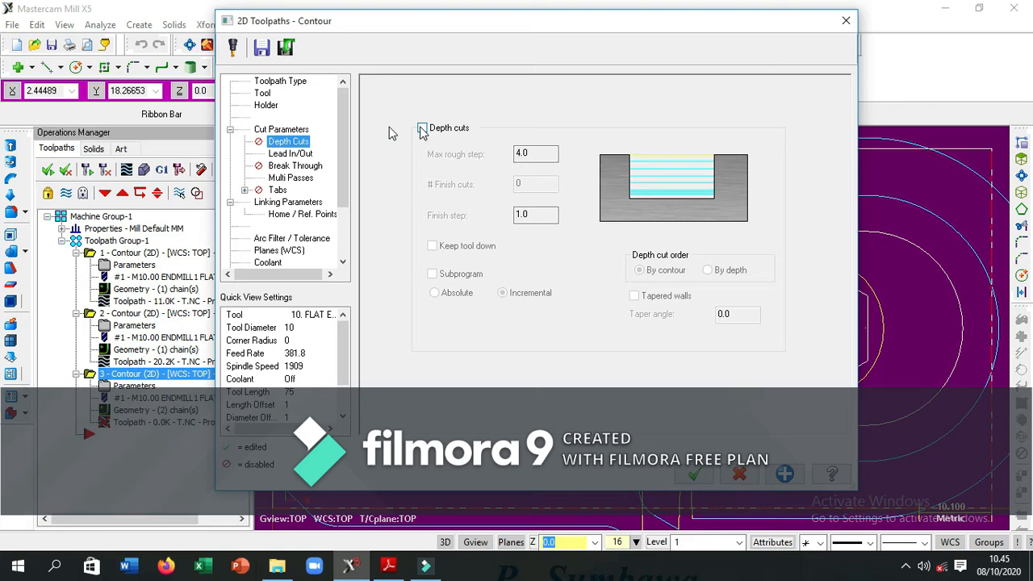
pyautogui.click(290, 178)
pyautogui.doubleClick(529, 162)
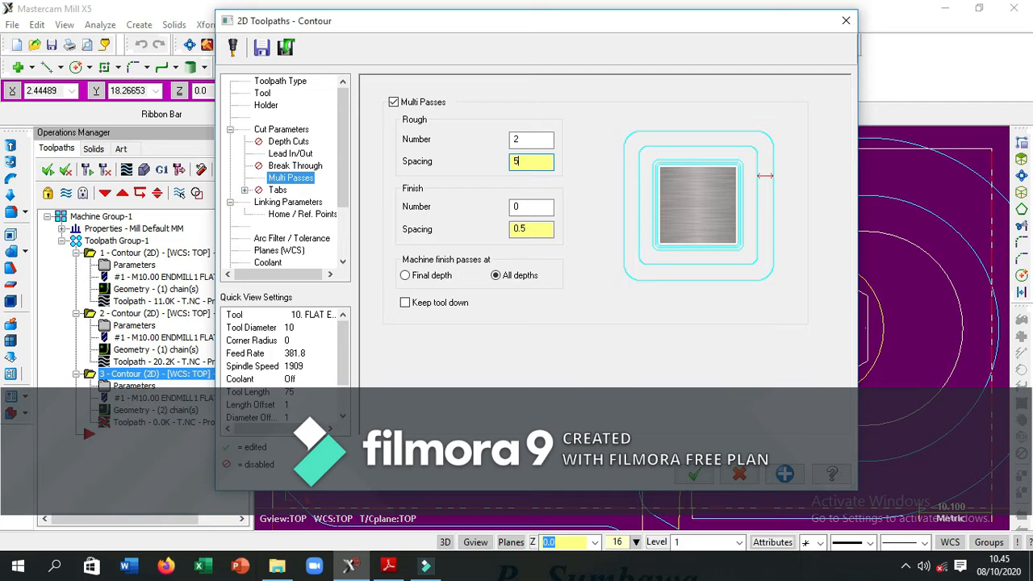
# - Set the third contour's cutting depth to -5 mm and accept the toolpath parameters
pyautogui.click(291, 203)
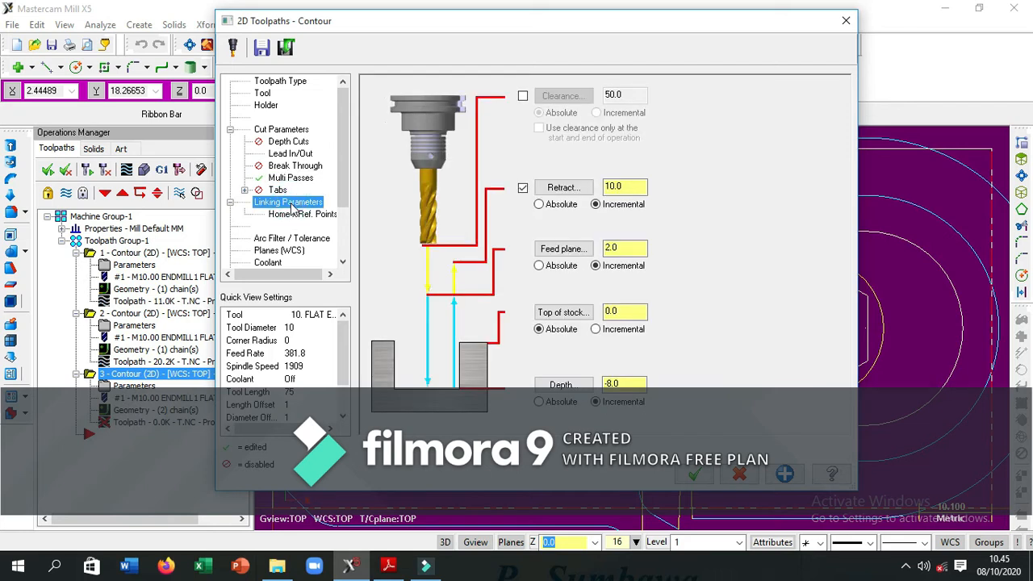
pyautogui.doubleClick(621, 384)
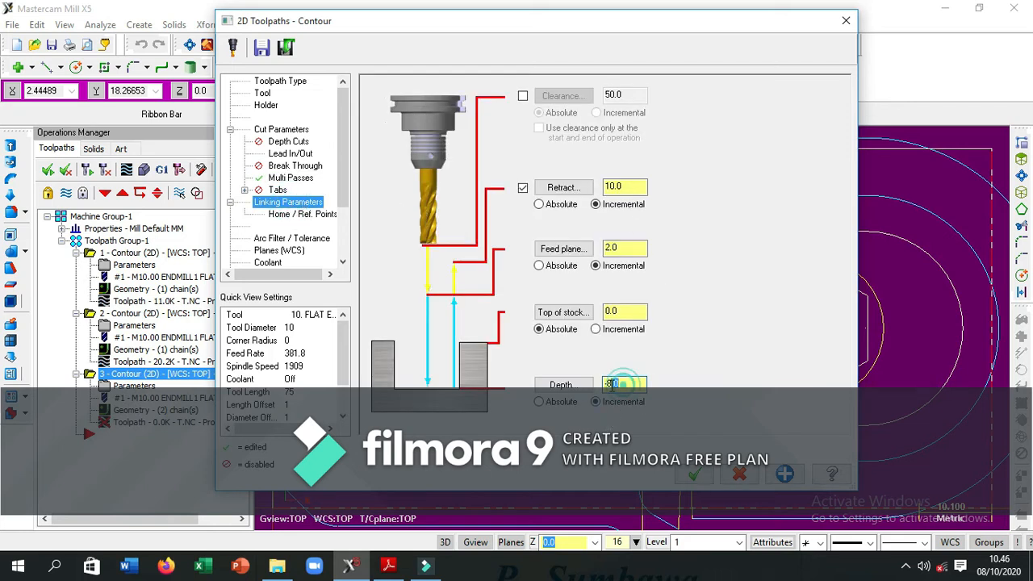
pyautogui.write('-5')
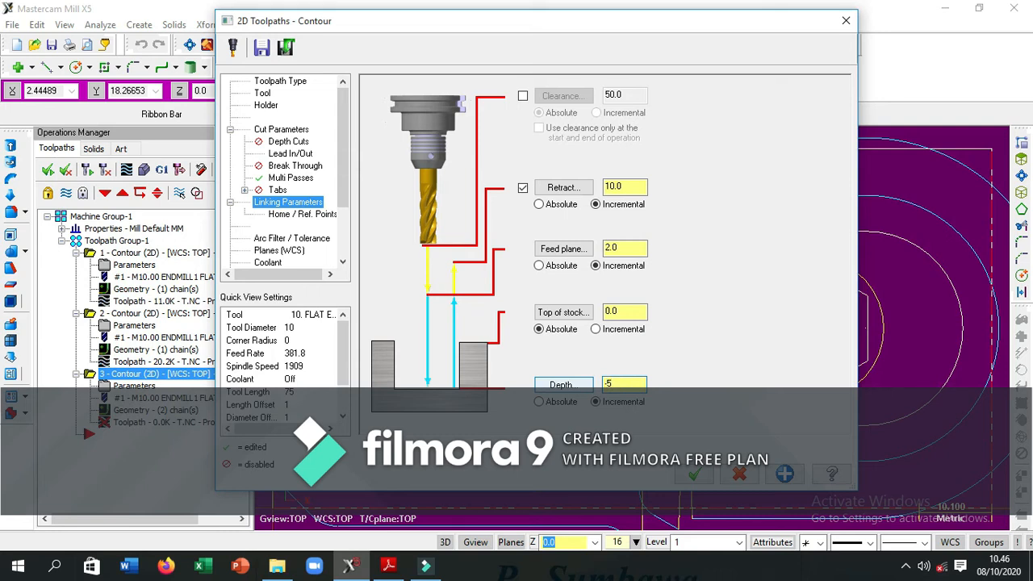
pyautogui.click(693, 475)
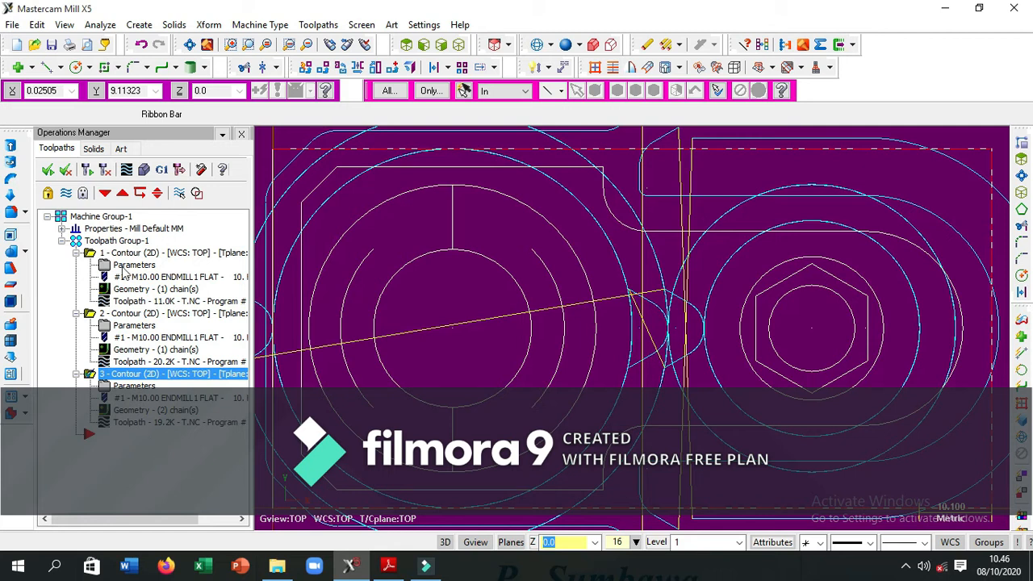
# - Run the solid verification of the third contour around the two circles and close it
pyautogui.click(144, 168)
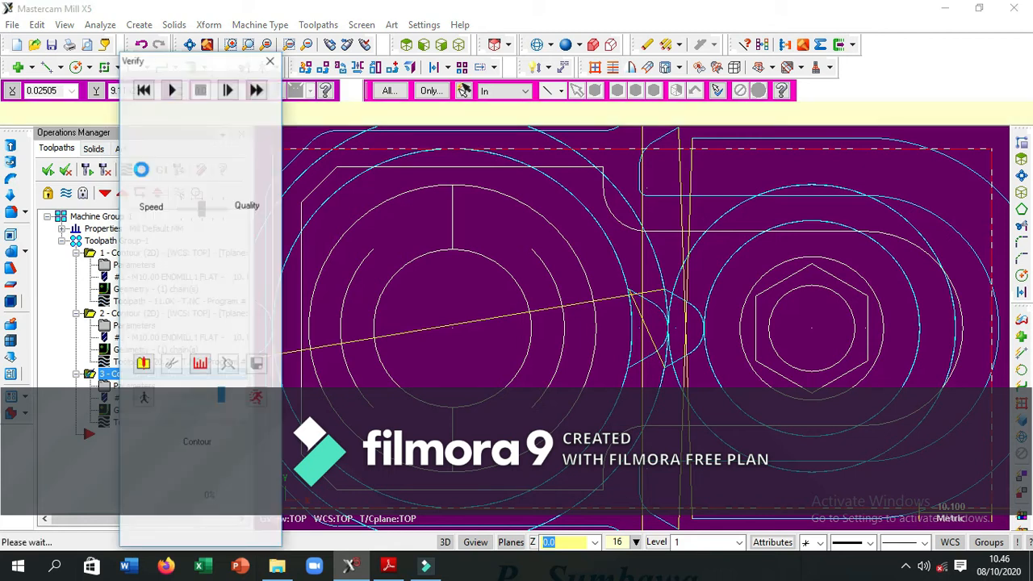
pyautogui.click(172, 90)
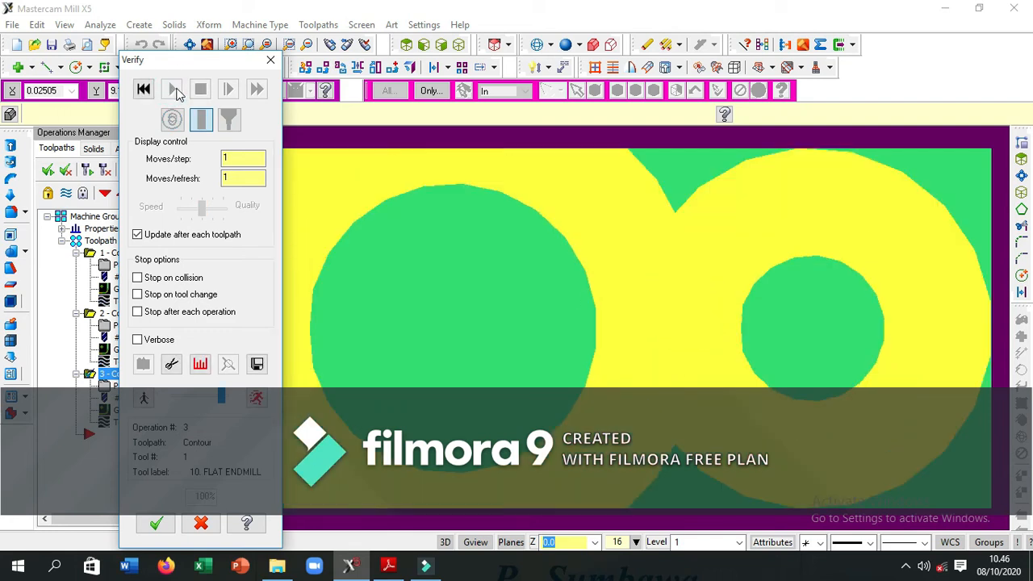
pyautogui.click(156, 525)
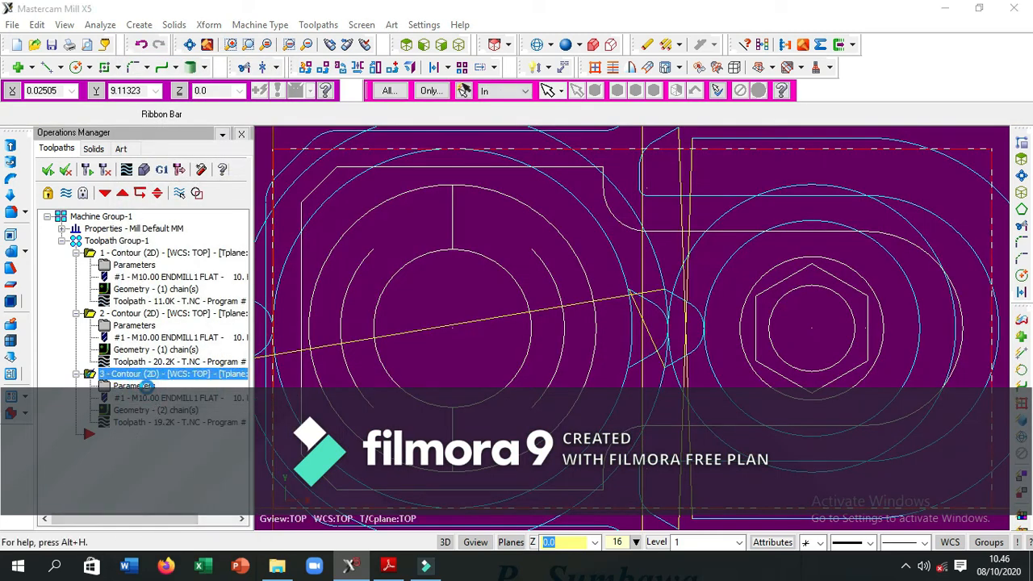
# - Disable lead in/out on the third contour, accept the parameters and regenerate its toolpath
pyautogui.click(145, 387)
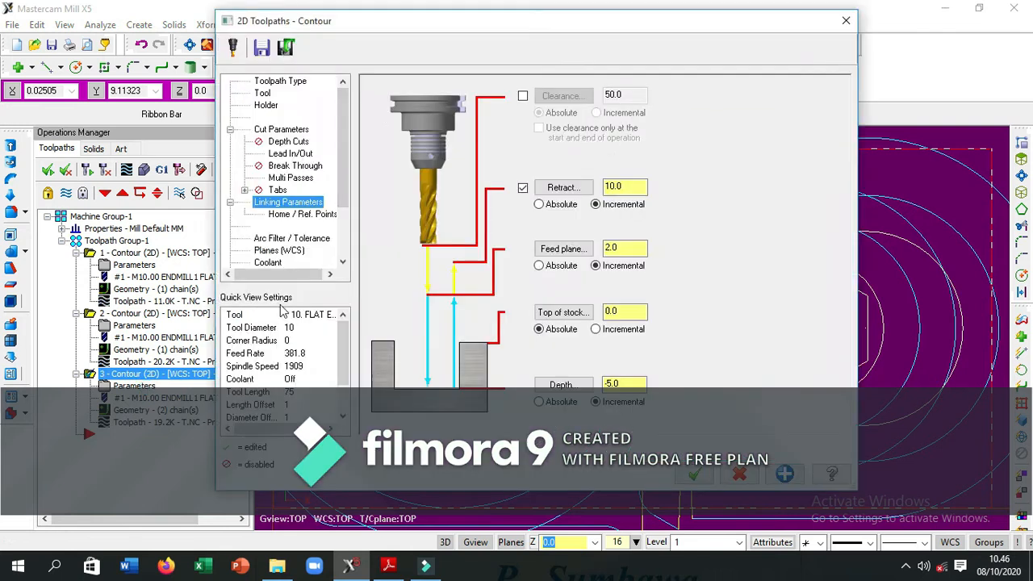
pyautogui.click(290, 154)
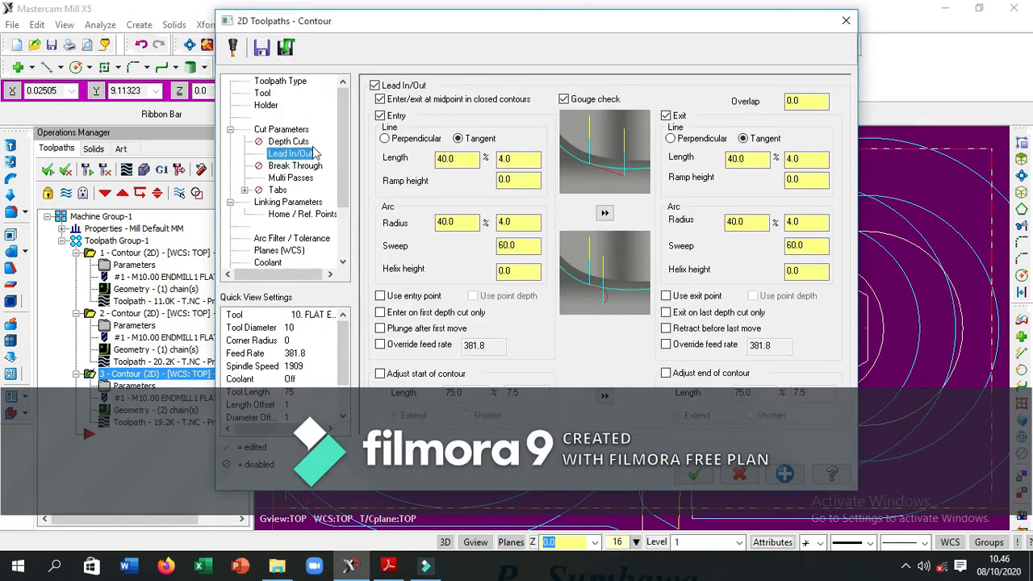
pyautogui.click(374, 85)
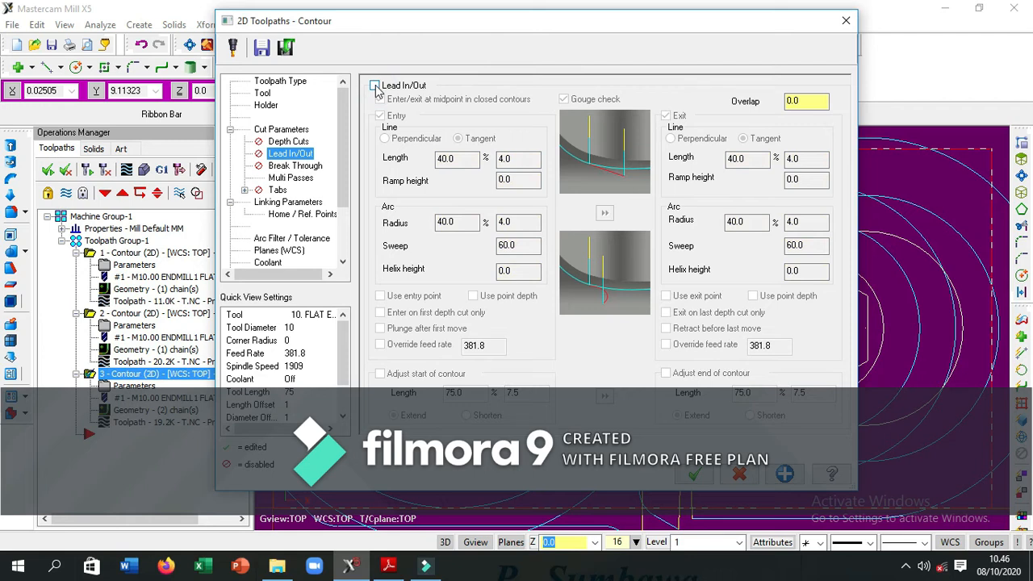
pyautogui.click(693, 476)
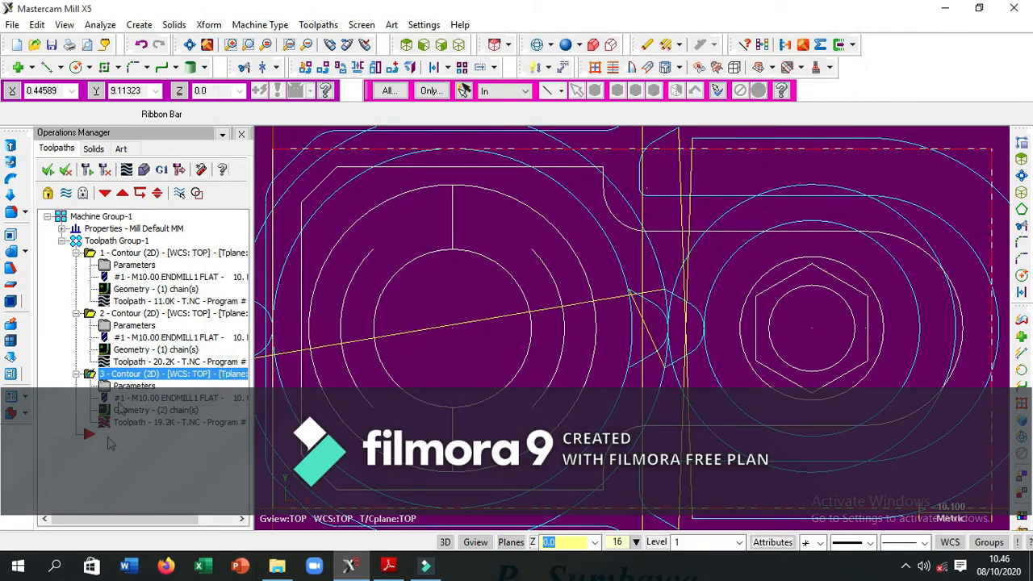
pyautogui.click(88, 171)
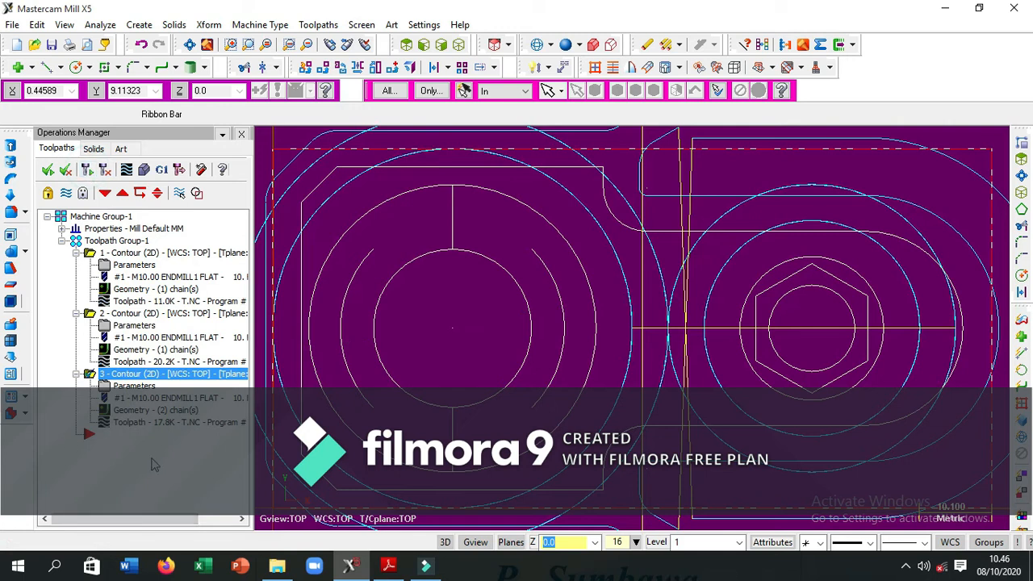
# - Create a fourth contour toolpath chaining the hexagon clockwise from its upper right corner
pyautogui.rightClick(153, 458)
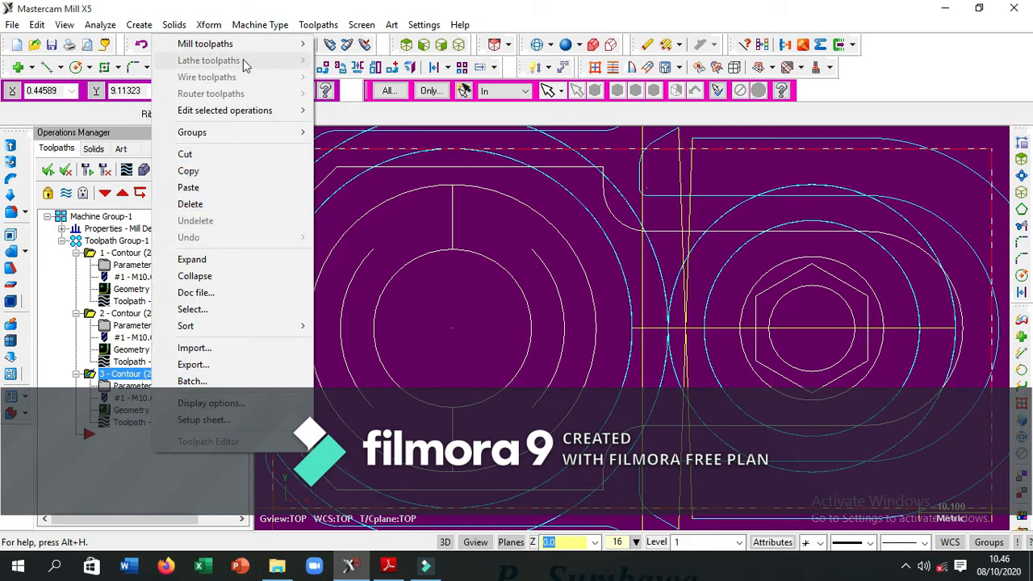
pyautogui.moveTo(249, 43)
pyautogui.click(353, 105)
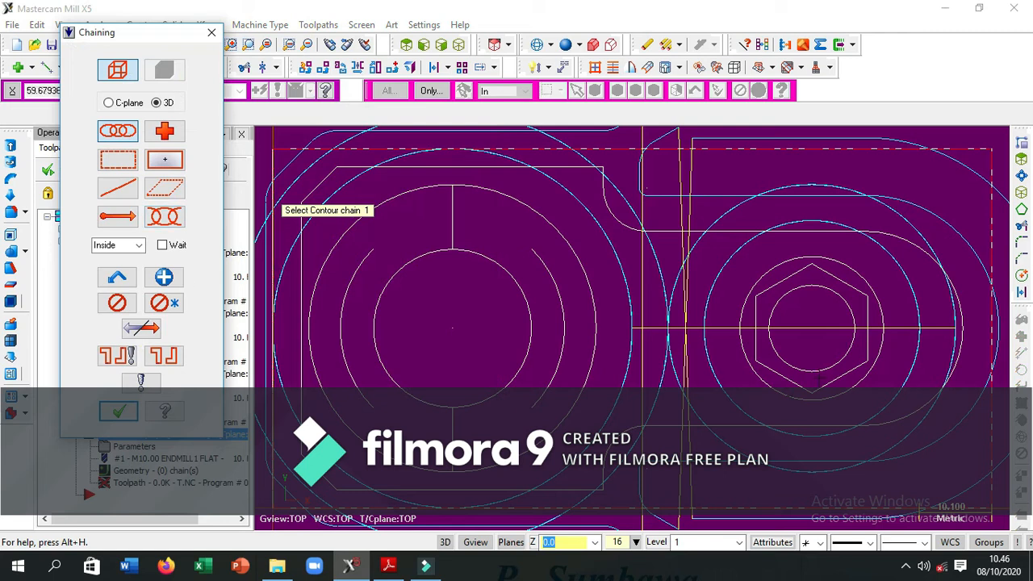
pyautogui.click(868, 315)
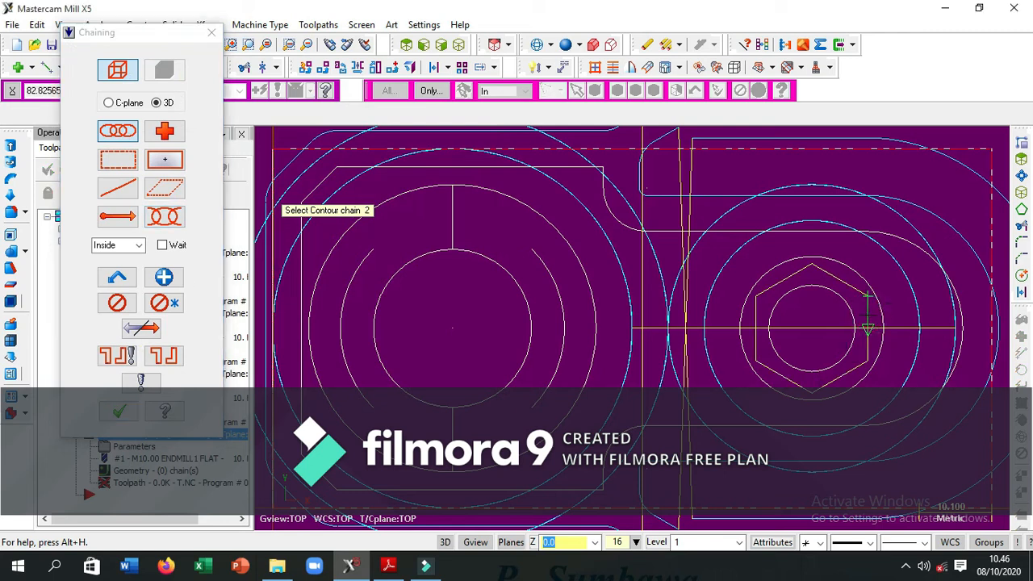
pyautogui.click(117, 413)
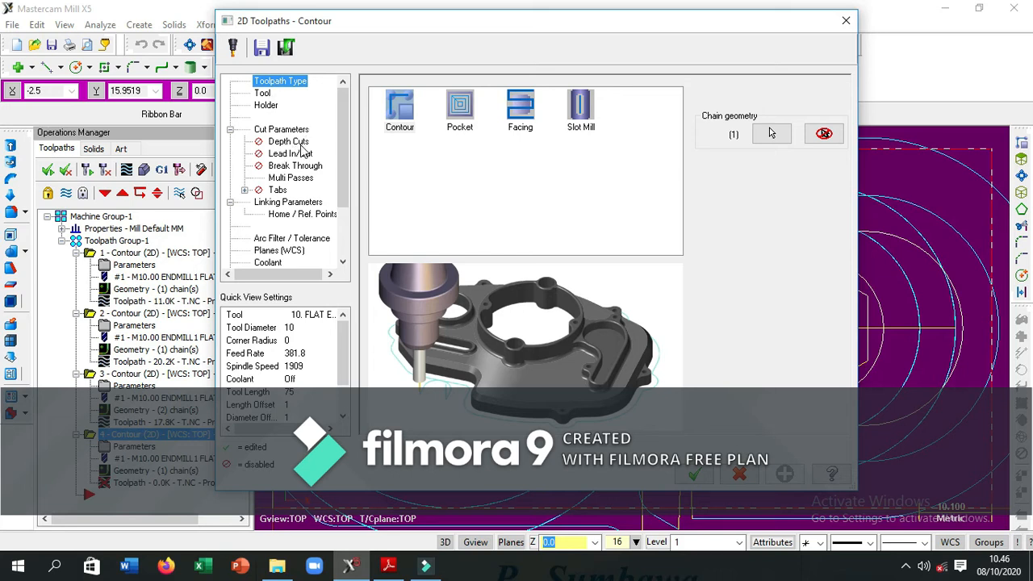
# - Disable multi passes on the fourth contour, re-enter its cutting depth and accept the toolpath parameters
pyautogui.click(292, 178)
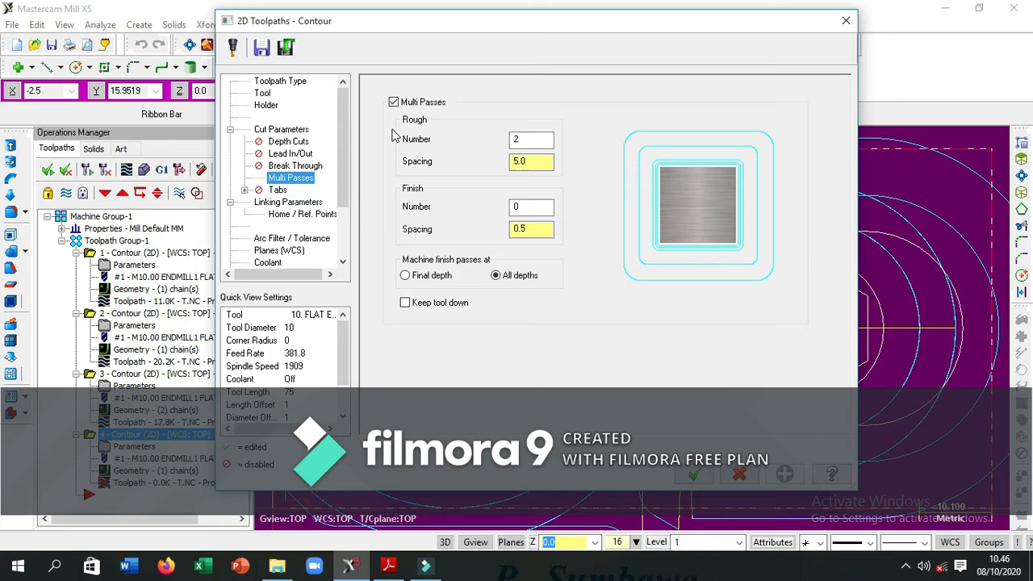
pyautogui.click(393, 102)
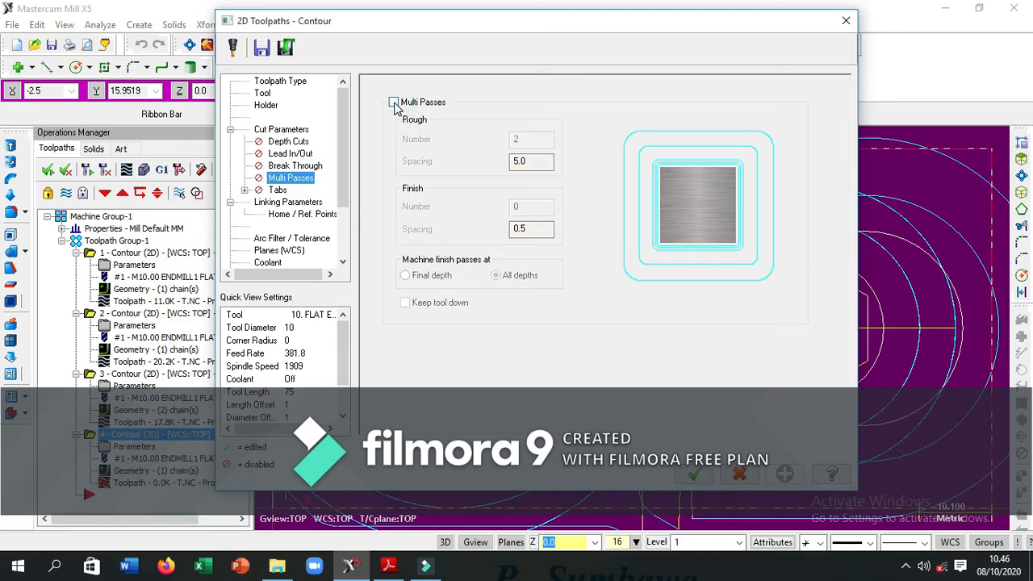
pyautogui.click(288, 203)
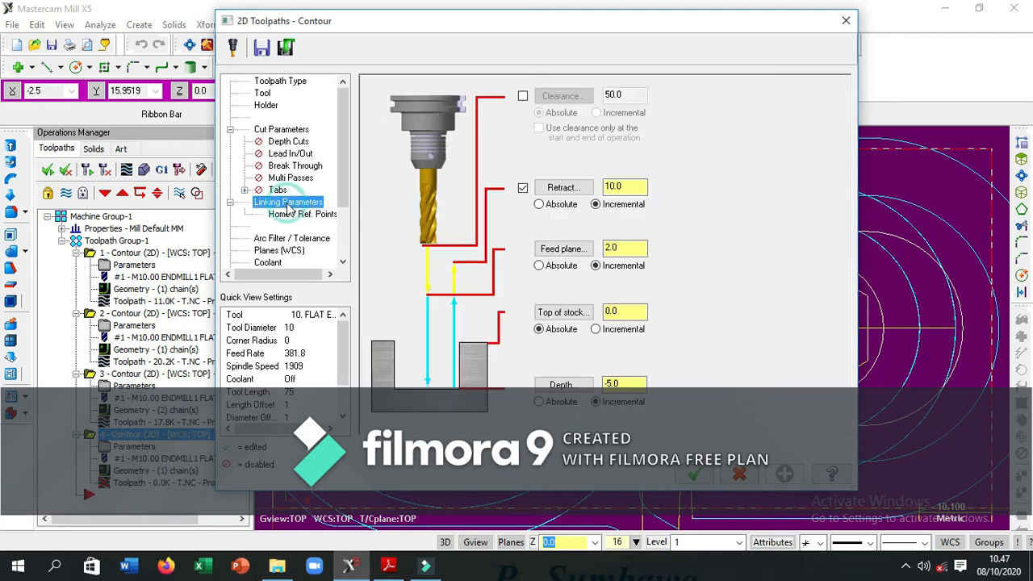
pyautogui.moveTo(627, 384); pyautogui.dragTo(603, 383)
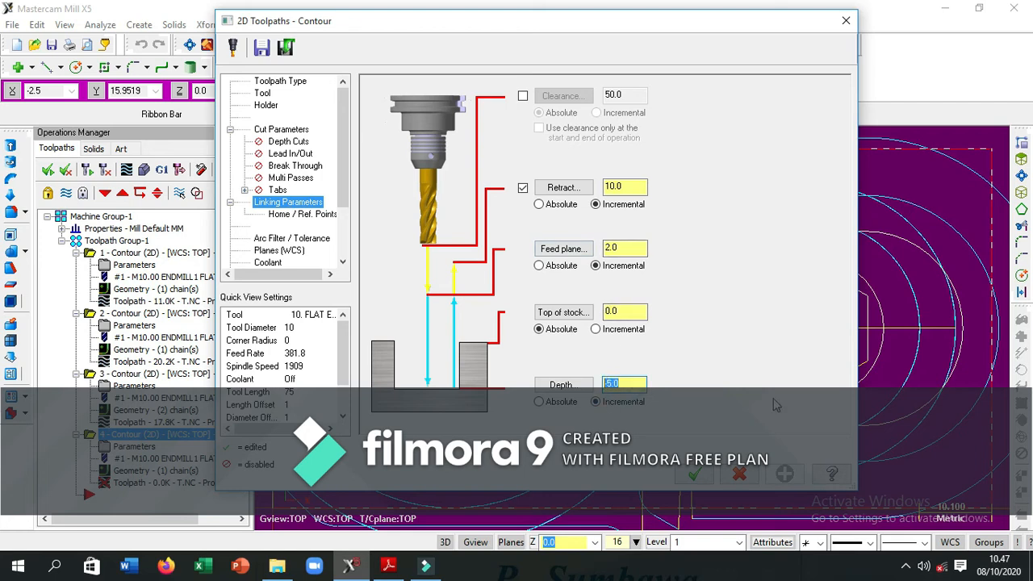
pyautogui.write('-')
pyautogui.click(693, 475)
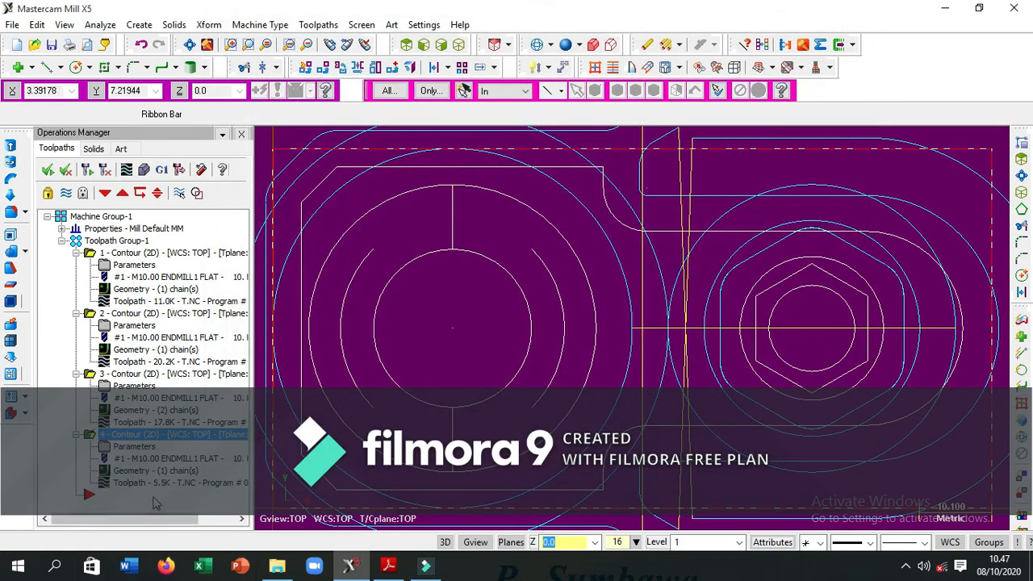
# - Run the solid verification of the fourth contour around the hexagon and close it
pyautogui.click(146, 173)
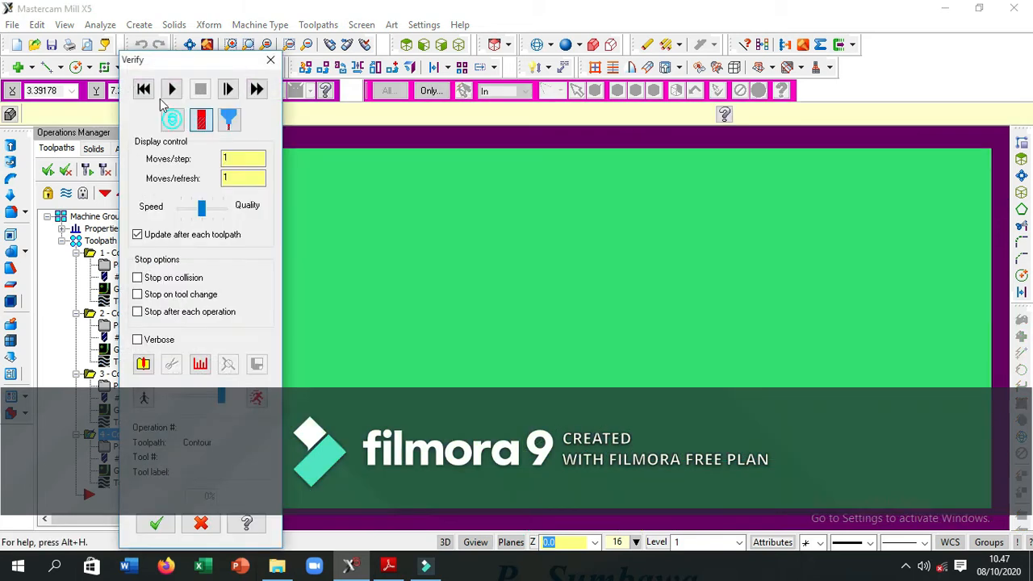
pyautogui.click(174, 89)
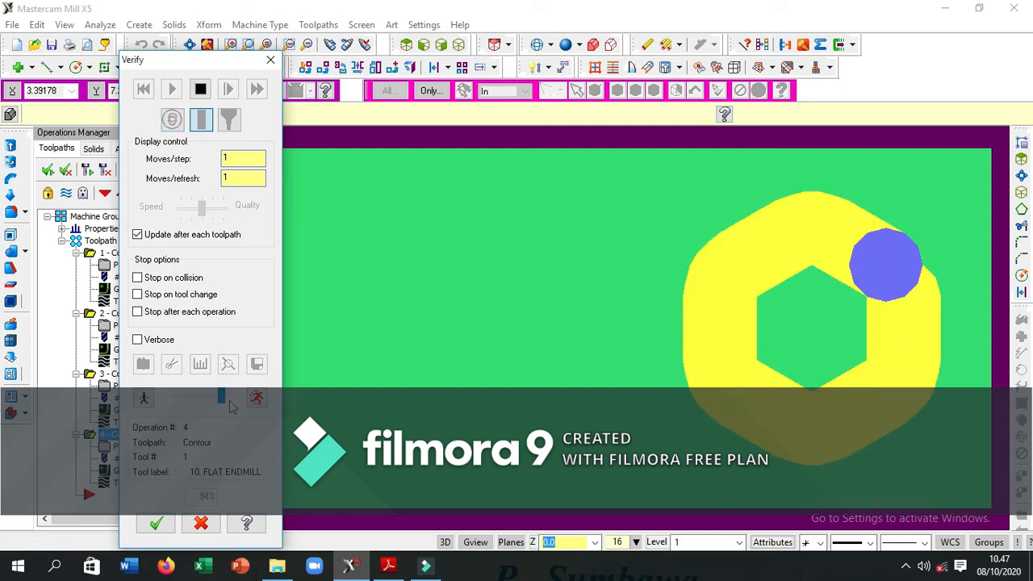
pyautogui.click(156, 524)
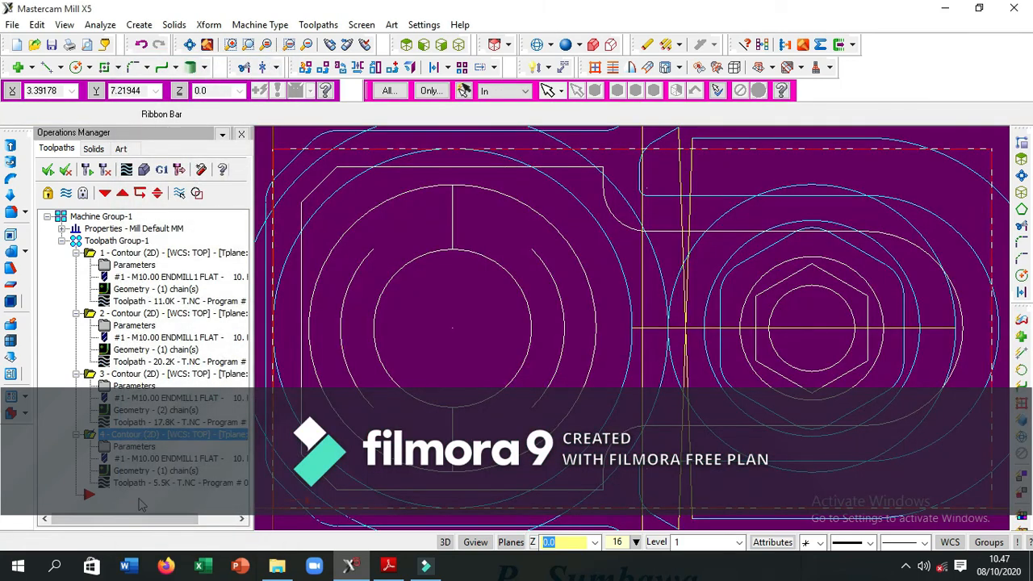
# - Create a pocket toolpath chaining the innermost circle of the large boss and the circle inside the hexagon
pyautogui.rightClick(141, 495)
pyautogui.moveTo(269, 94)
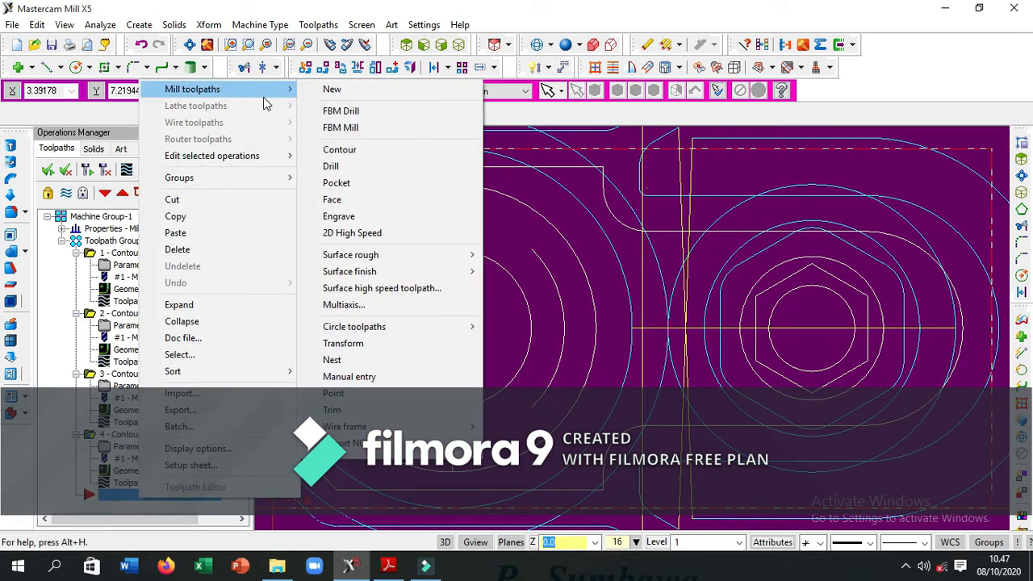
pyautogui.click(337, 183)
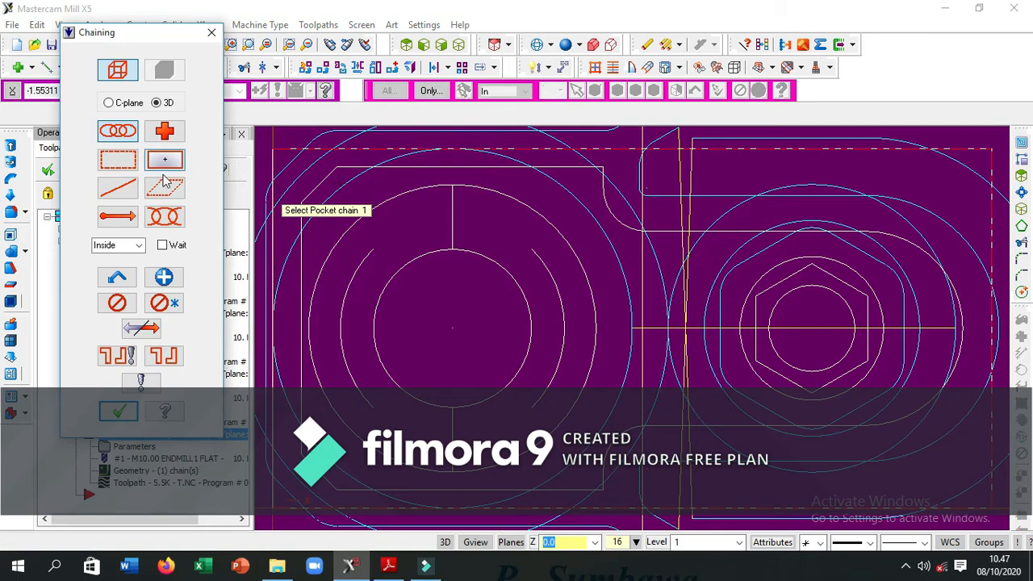
pyautogui.click(854, 347)
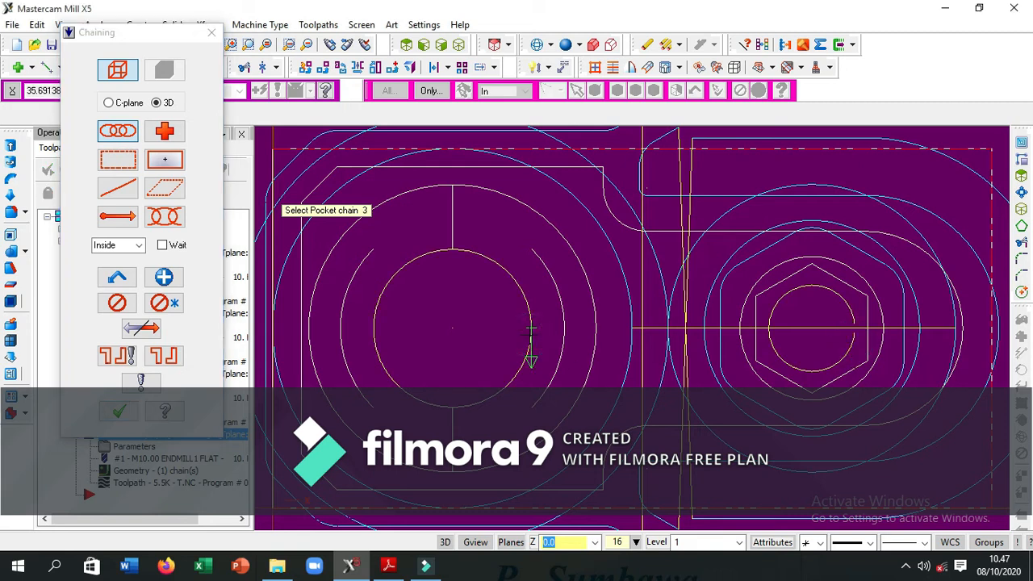
pyautogui.click(118, 412)
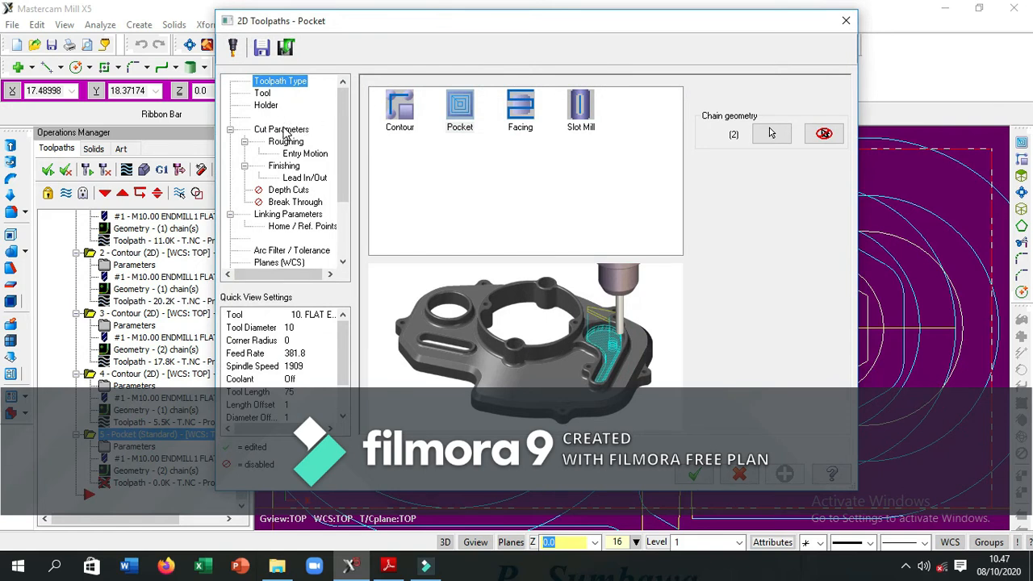
# - Set the pocket's roughing method to Parallel Spiral and disable lead in/out for its finishing passes
pyautogui.click(283, 130)
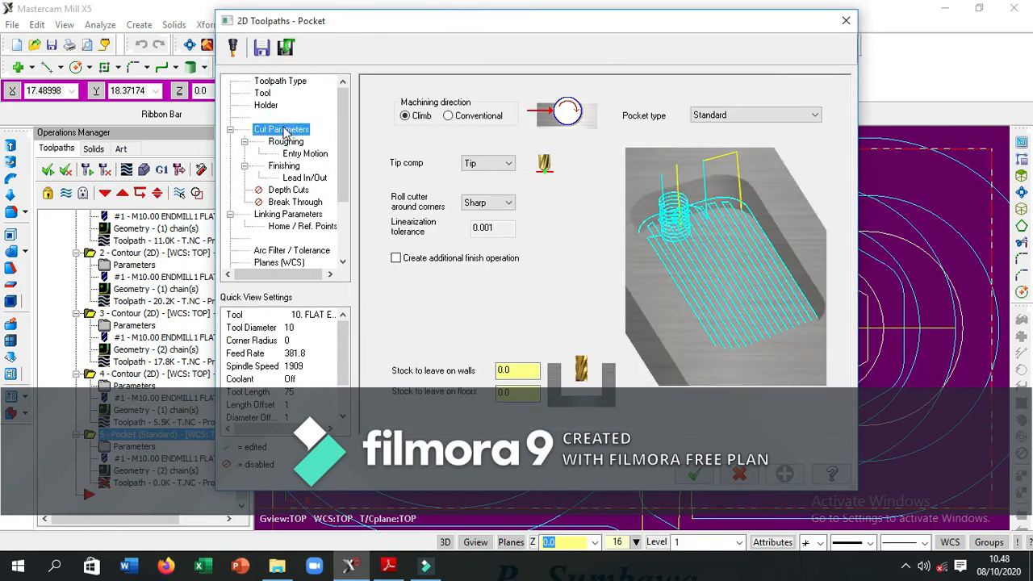
pyautogui.click(285, 144)
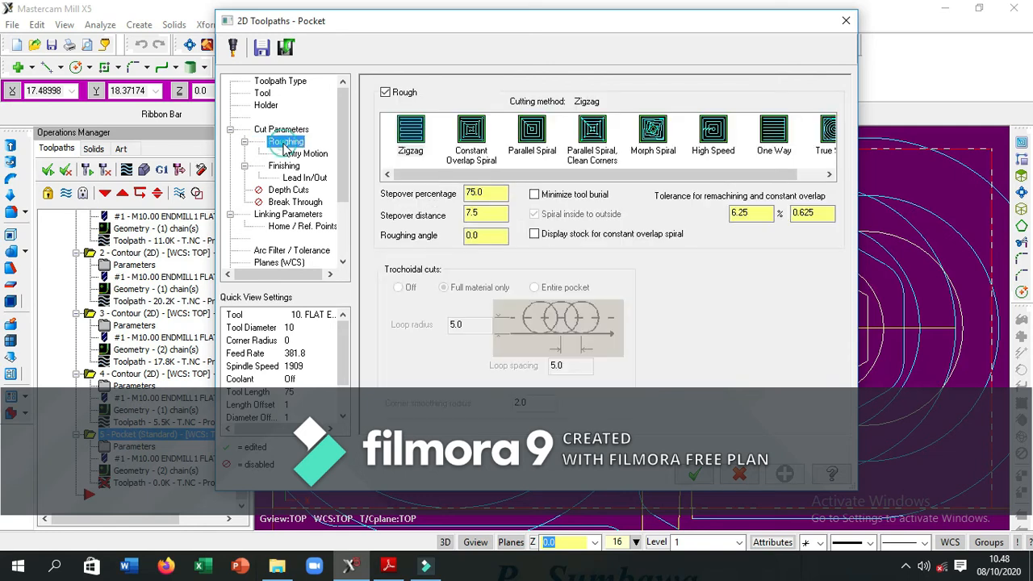
pyautogui.click(536, 140)
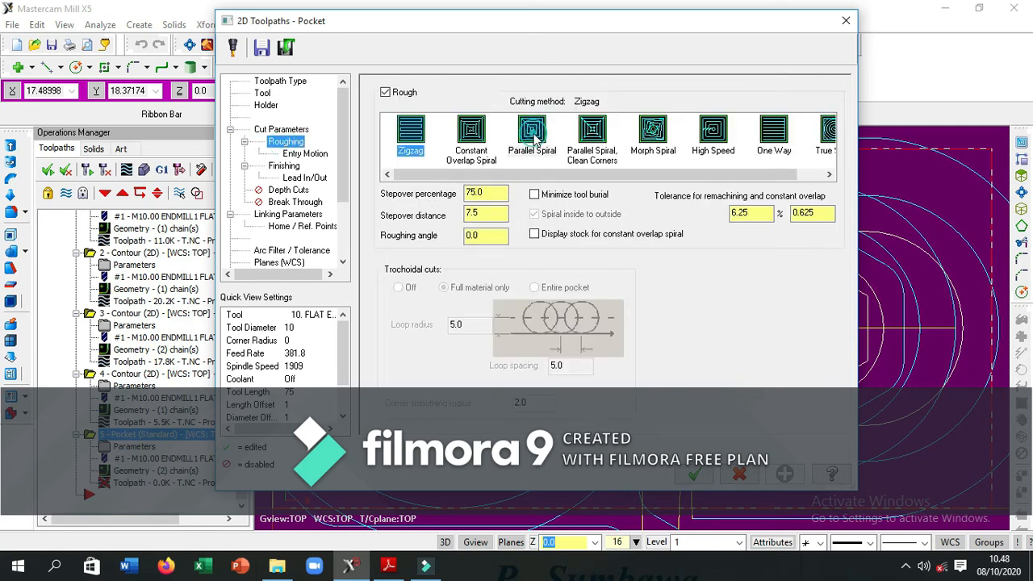
pyautogui.click(311, 178)
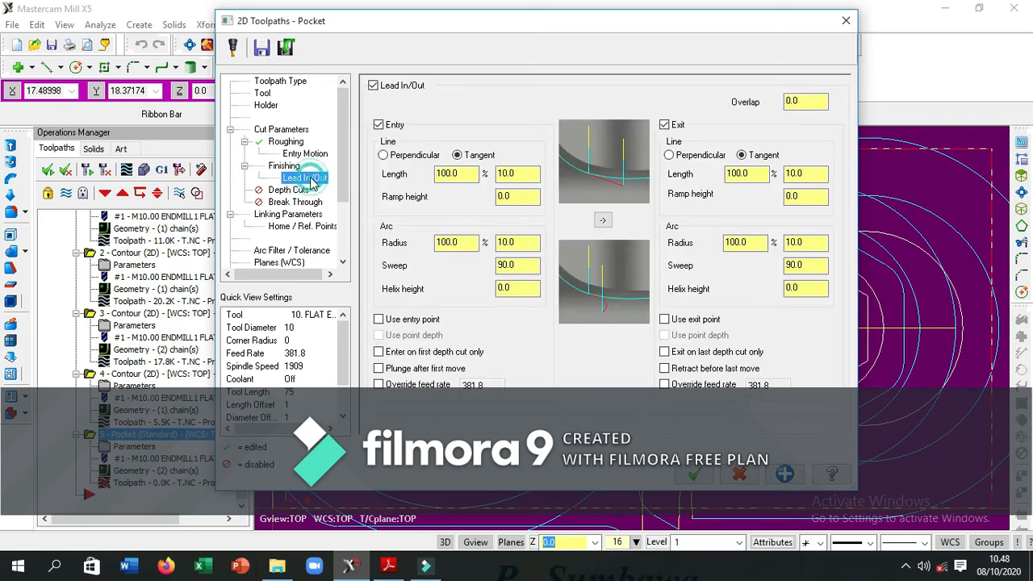
pyautogui.click(374, 86)
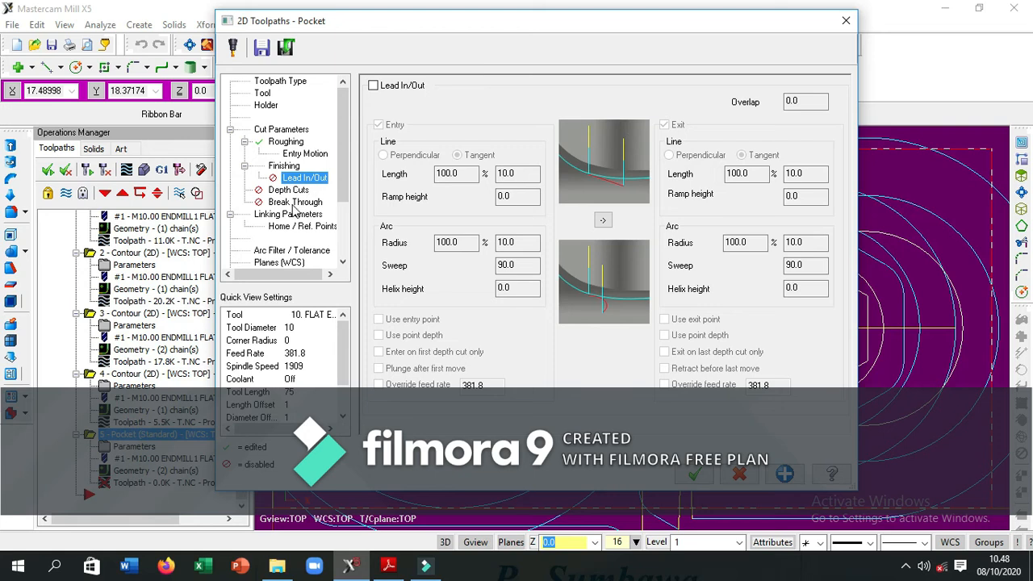
# - Enable depth cuts on the pocket with a maximum rough step of 4 mm
pyautogui.click(295, 215)
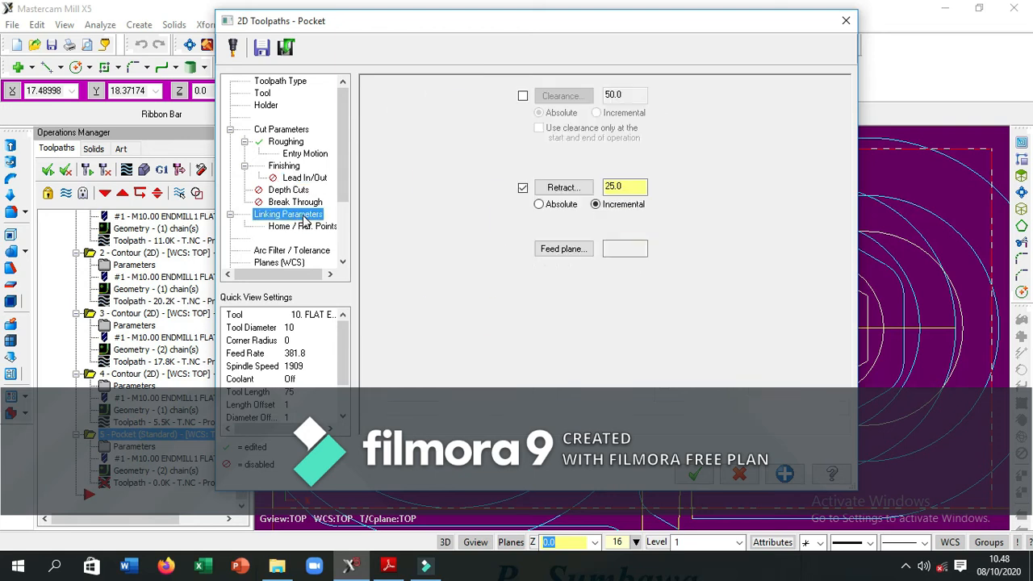
pyautogui.click(287, 192)
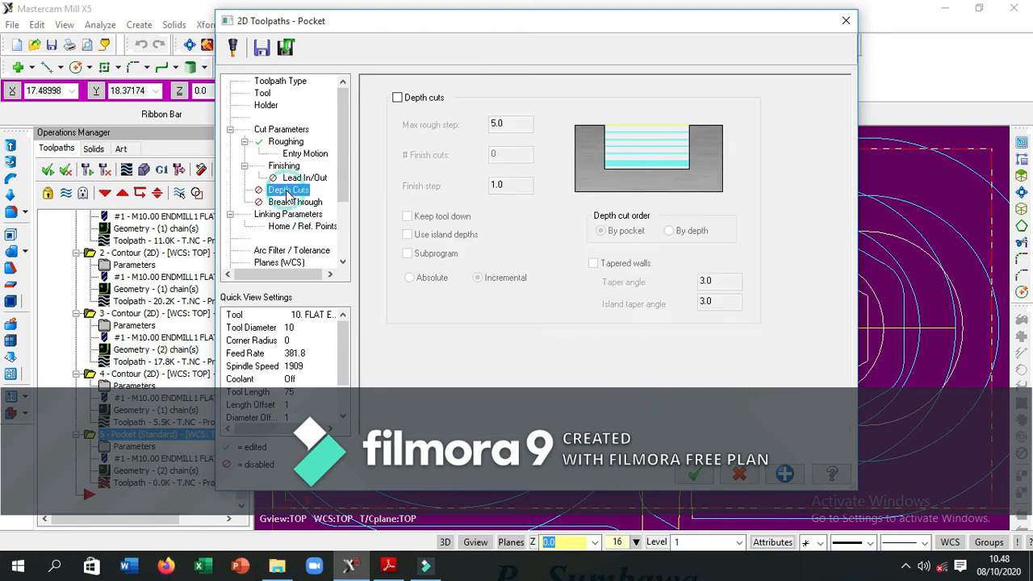
pyautogui.click(407, 98)
pyautogui.moveTo(509, 123); pyautogui.dragTo(485, 125)
pyautogui.write('4')
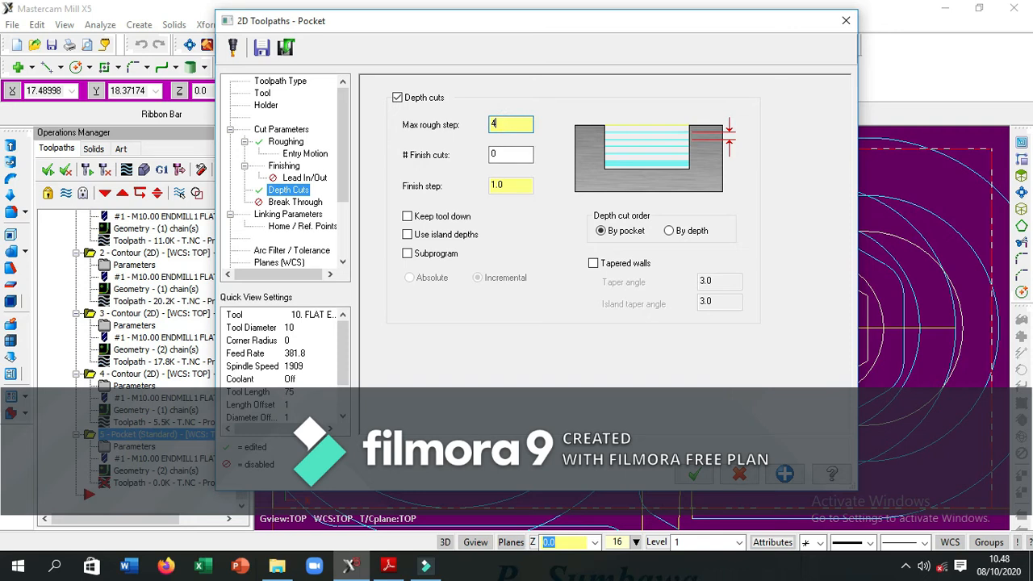
# - Set the pocket's retract to 10 mm, feed plane to 2 mm and depth to -8 mm, and accept the parameters
pyautogui.click(297, 216)
pyautogui.doubleClick(622, 186)
pyautogui.write('10')
pyautogui.doubleClick(634, 248)
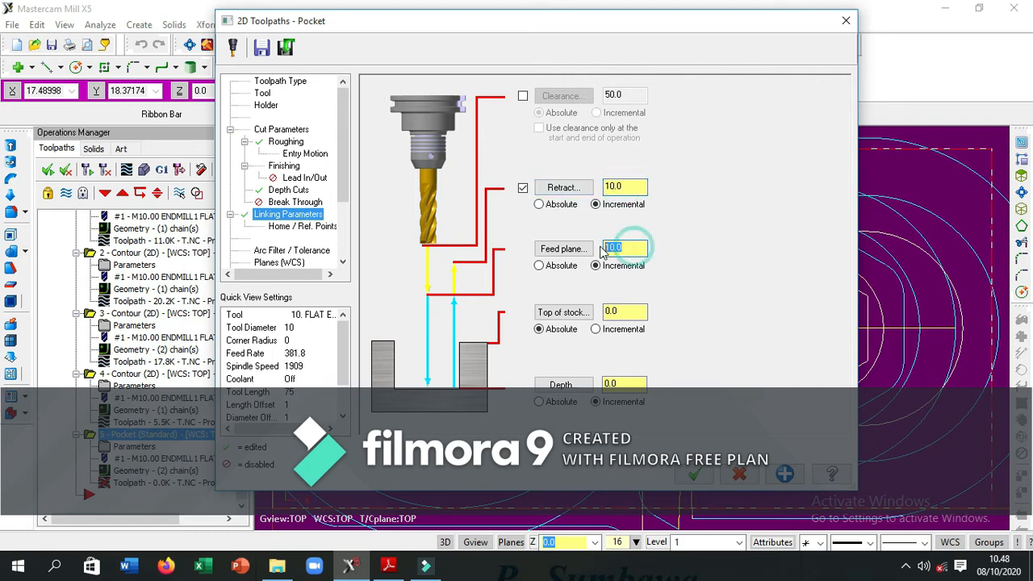
pyautogui.write('2')
pyautogui.doubleClick(625, 383)
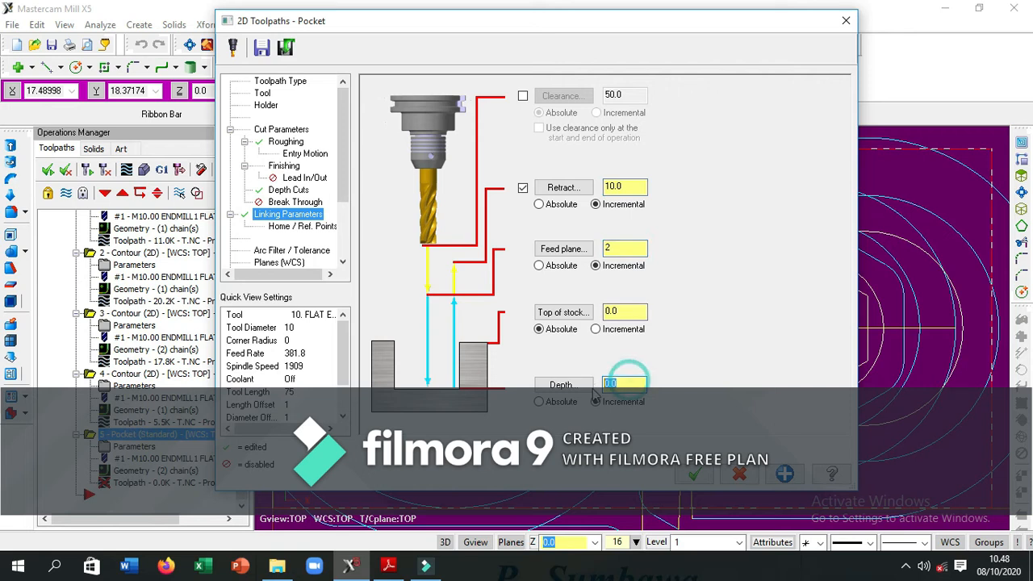
pyautogui.write('1')
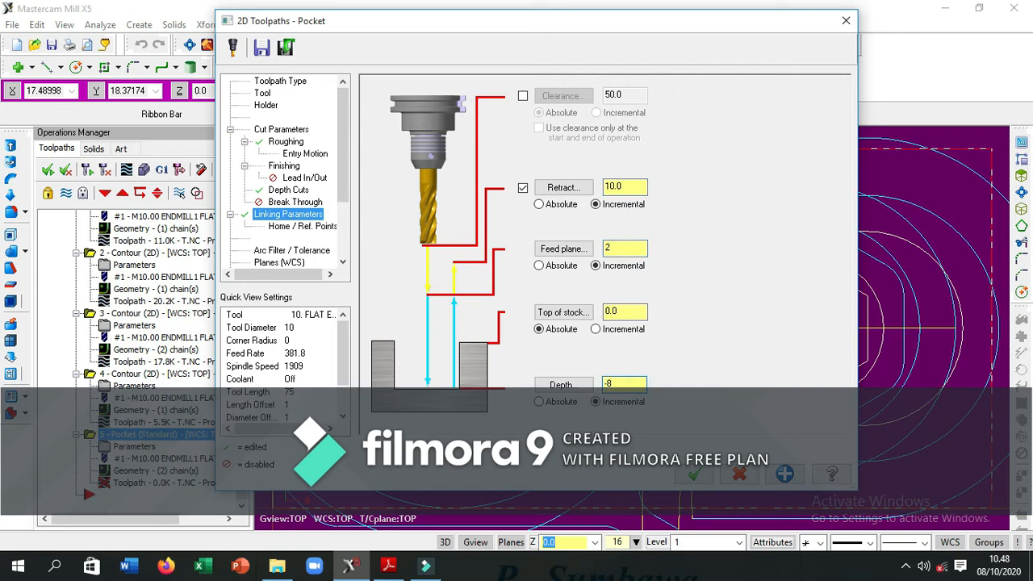
pyautogui.click(690, 474)
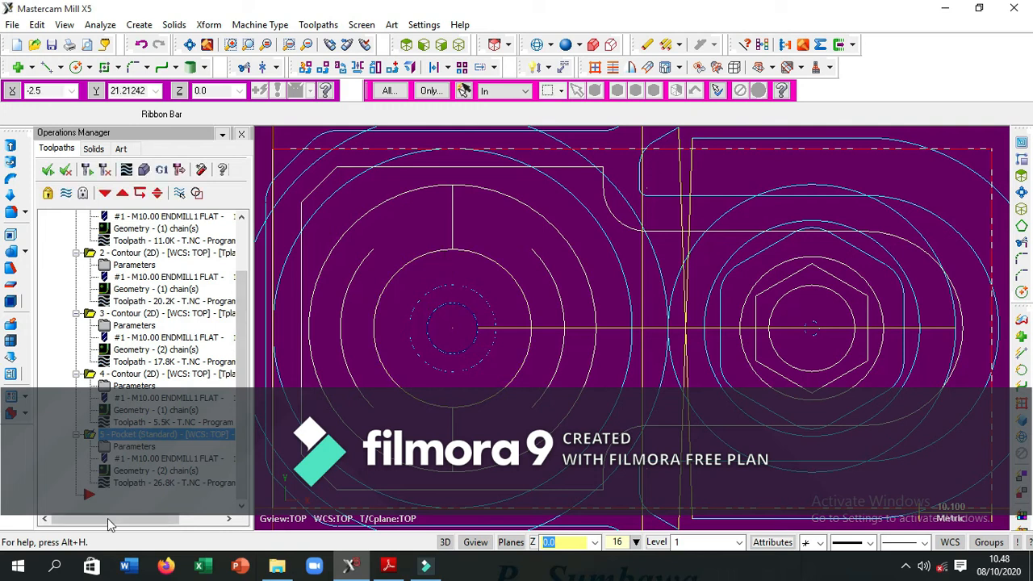
# - Create another contour toolpath chaining the two short vertical lines above and below the large boss's inner circle
pyautogui.rightClick(132, 502)
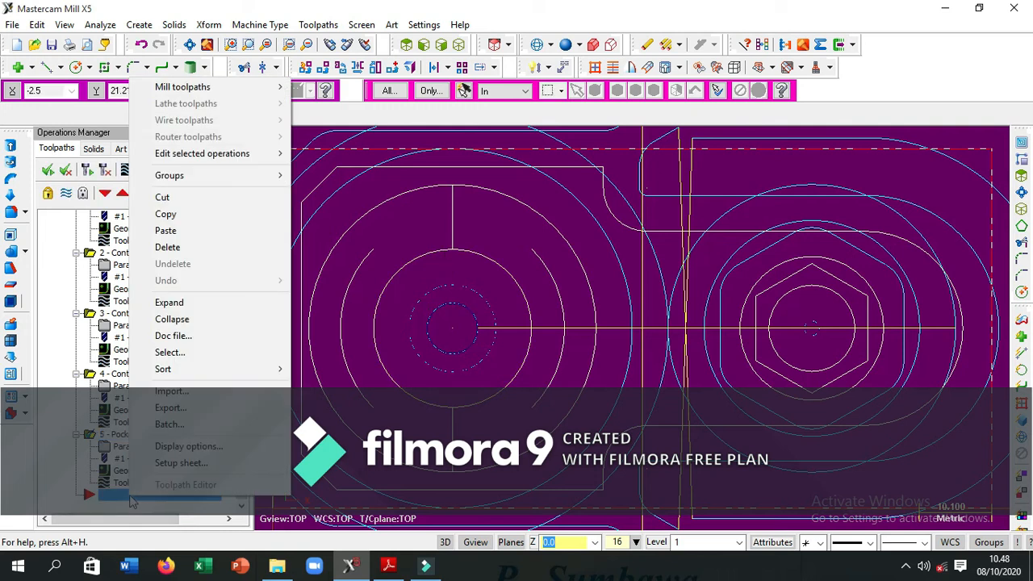
pyautogui.moveTo(233, 86)
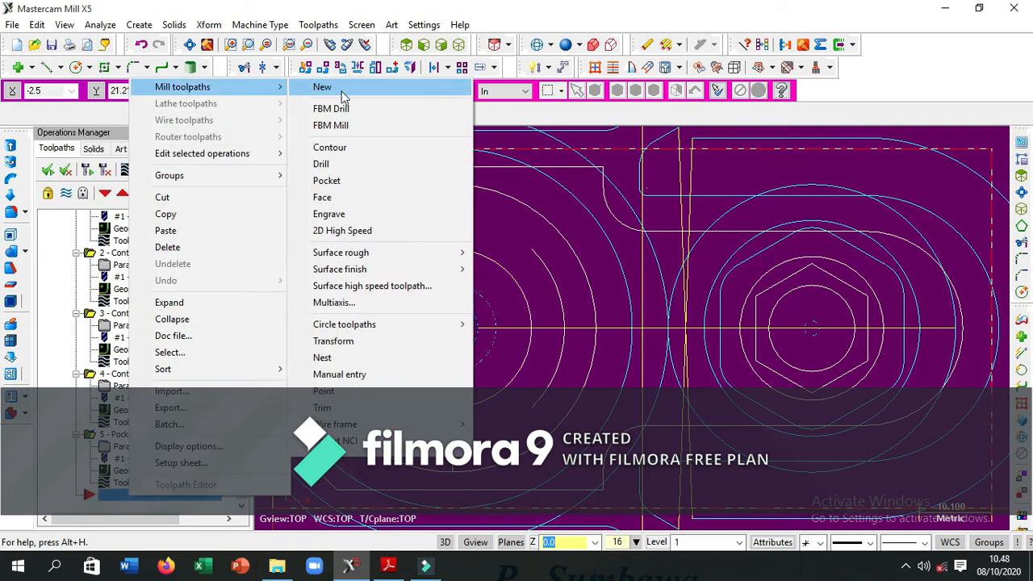
pyautogui.click(327, 149)
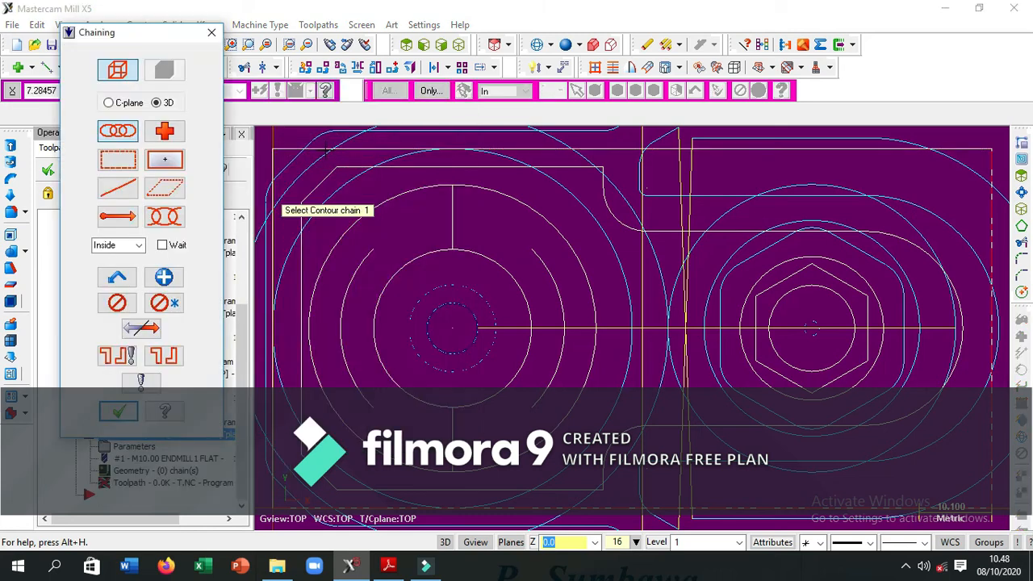
pyautogui.click(453, 194)
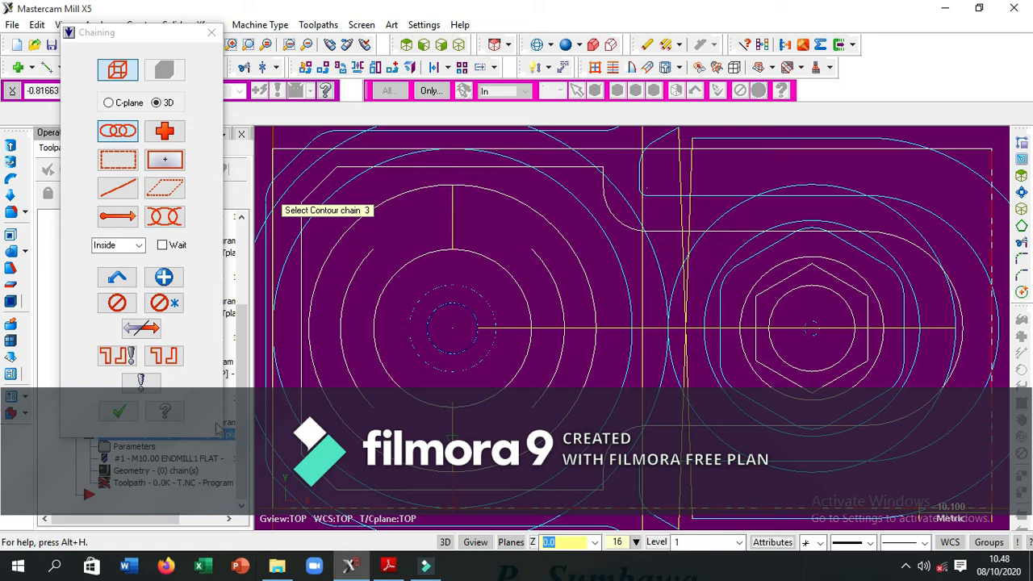
pyautogui.click(119, 412)
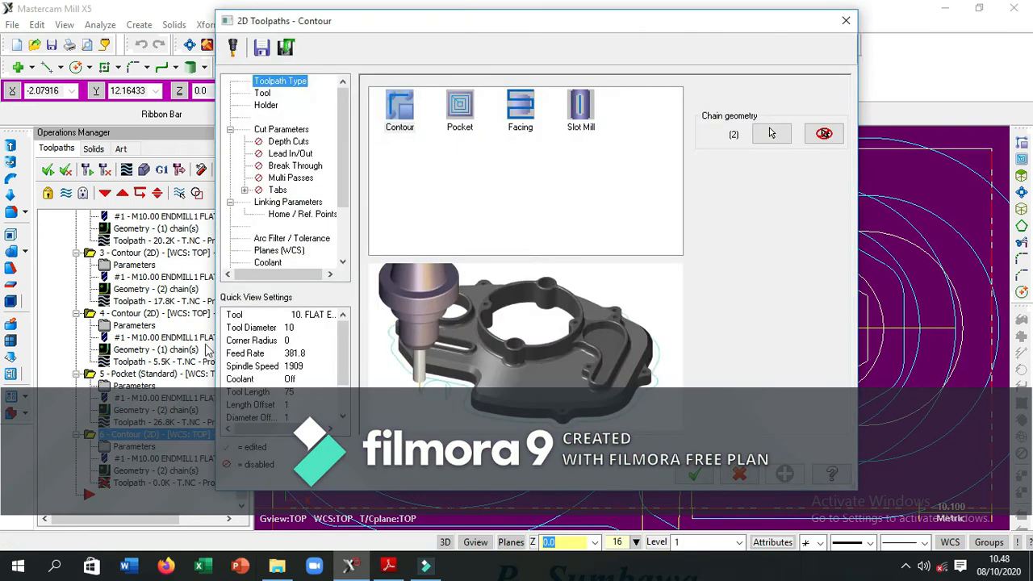
# - Select the 6 mm flat endmill from the tool library for the new contour toolpath
pyautogui.click(262, 94)
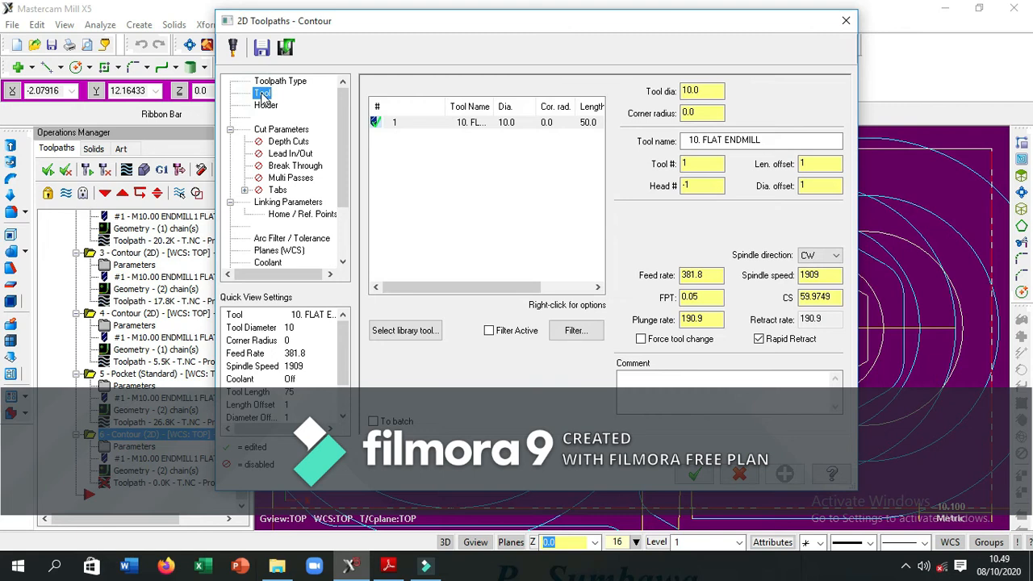
pyautogui.click(395, 331)
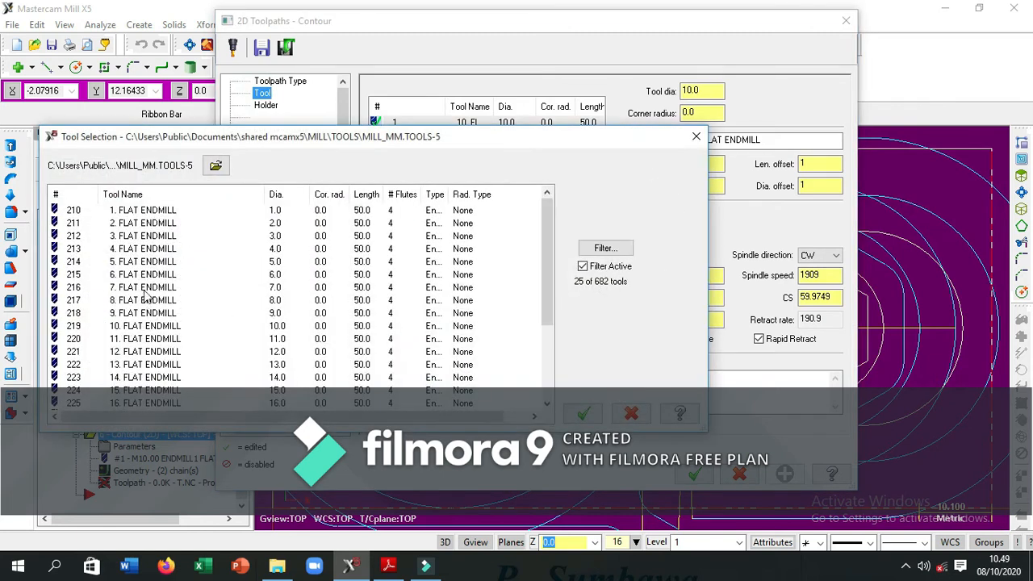
pyautogui.click(145, 279)
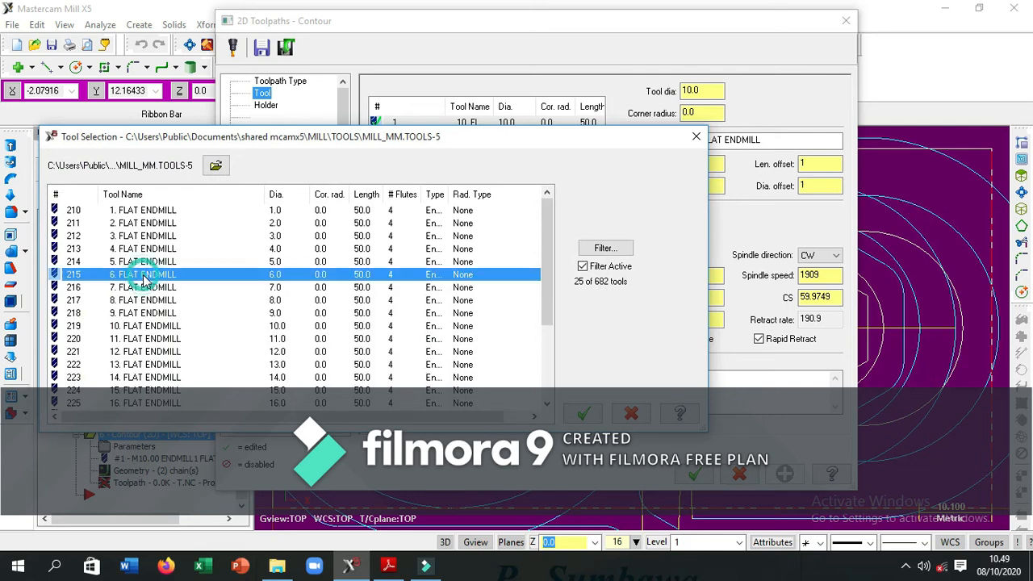
pyautogui.click(585, 414)
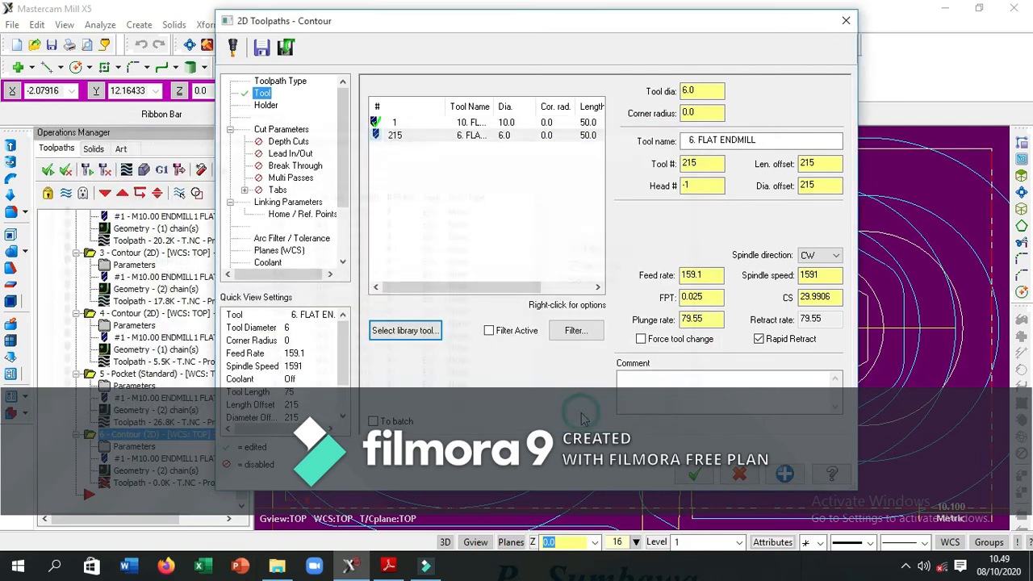
# - Set the 6 mm endmill's tool number, length offset and diameter offset to 2, and open the contour's cut parameters
pyautogui.doubleClick(702, 164)
pyautogui.write('2')
pyautogui.doubleClick(811, 164)
pyautogui.write('2')
pyautogui.press('Tab')
pyautogui.write('2')
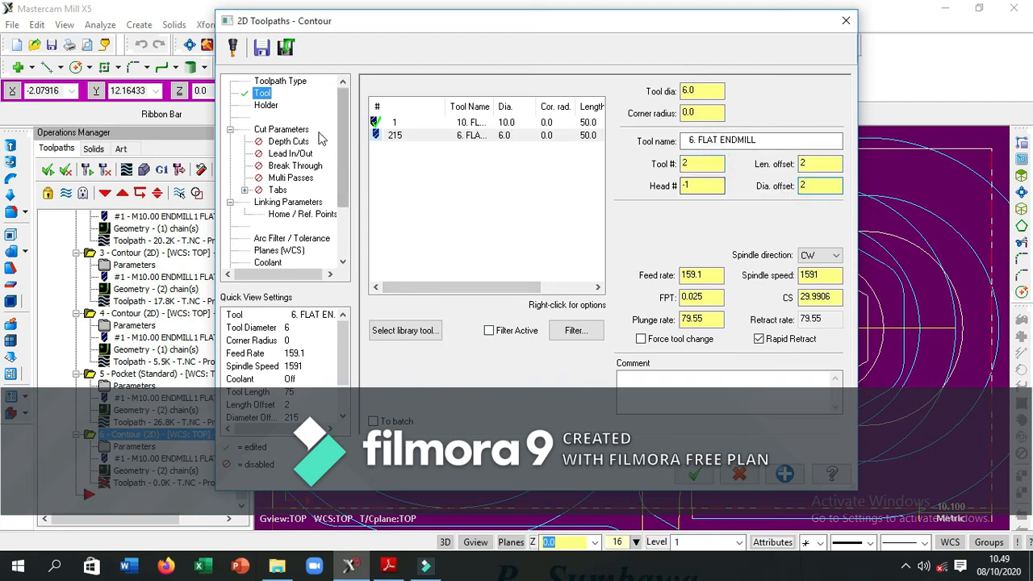
pyautogui.click(281, 131)
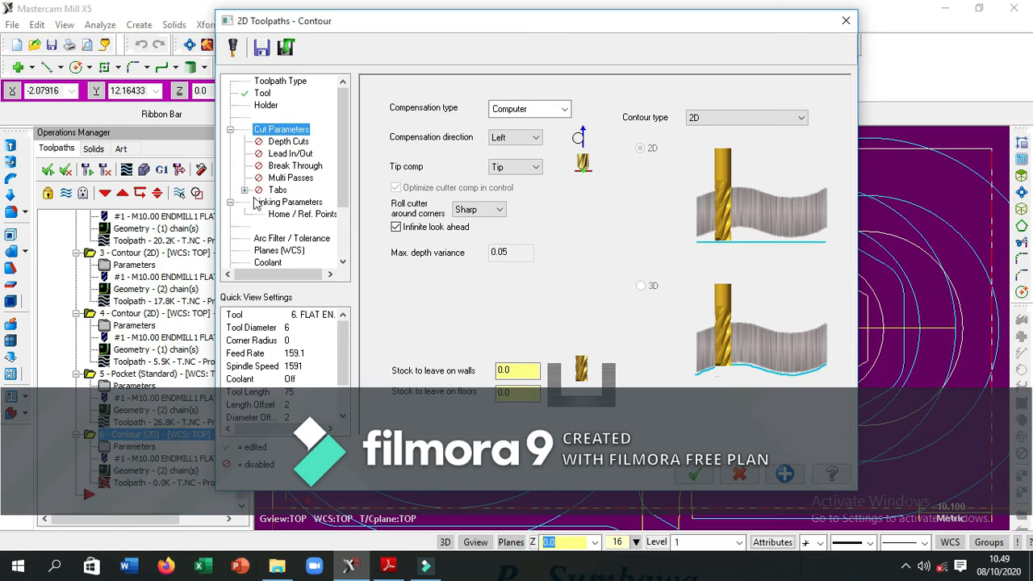
# - Set the contour toolpath's depth to -1.5 mm in the linking parameters and accept the operation
pyautogui.click(284, 203)
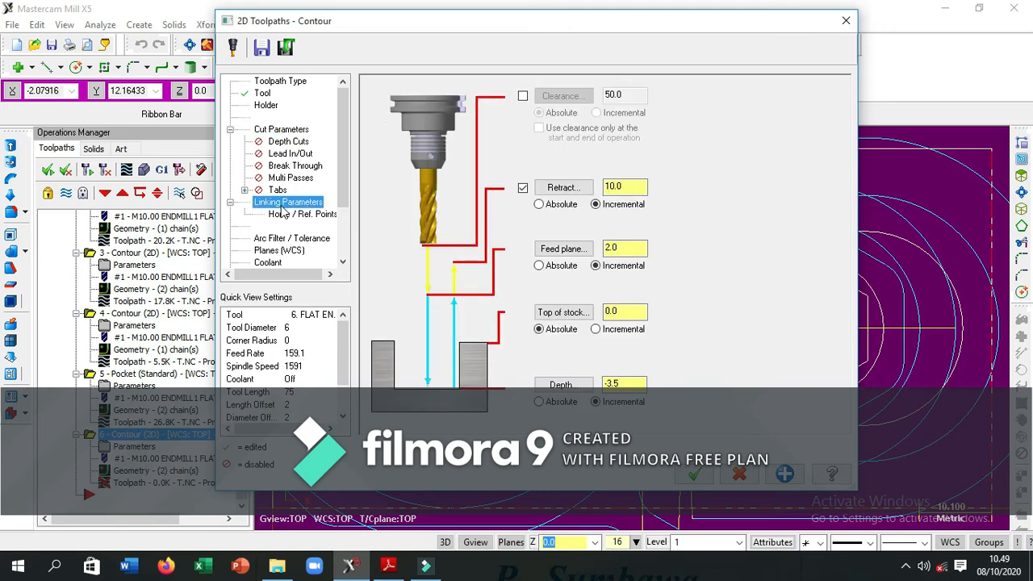
pyautogui.click(611, 383)
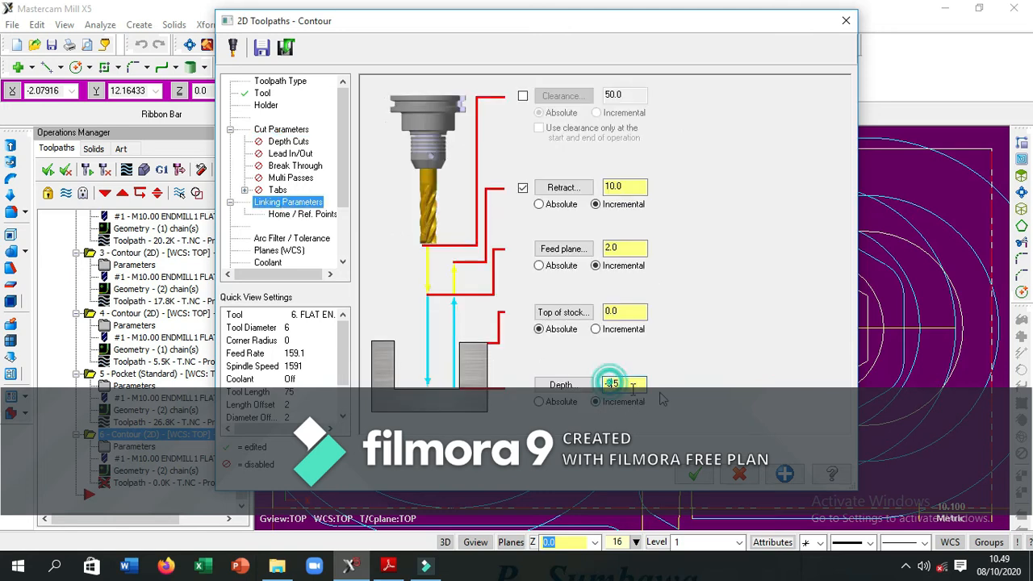
pyautogui.write('-1')
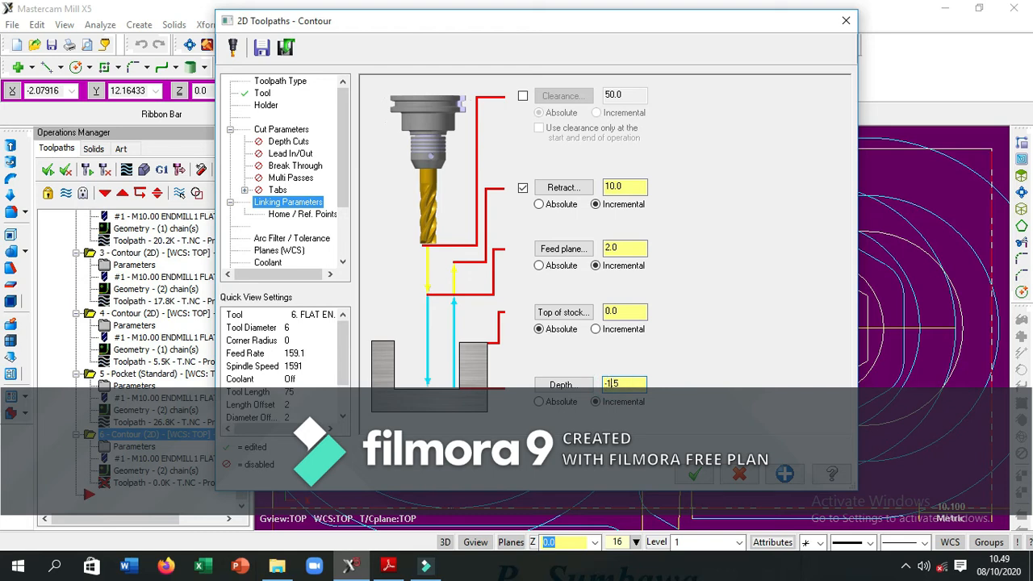
pyautogui.click(694, 475)
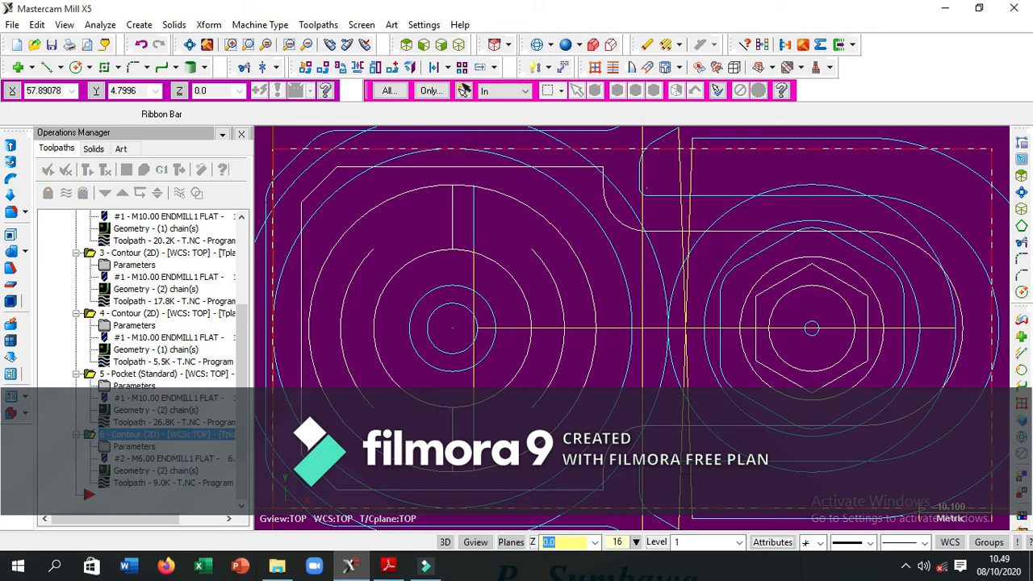
# - Create another contour toolpath chaining the two open arcs on either side of the large boss's inner circle
pyautogui.rightClick(149, 499)
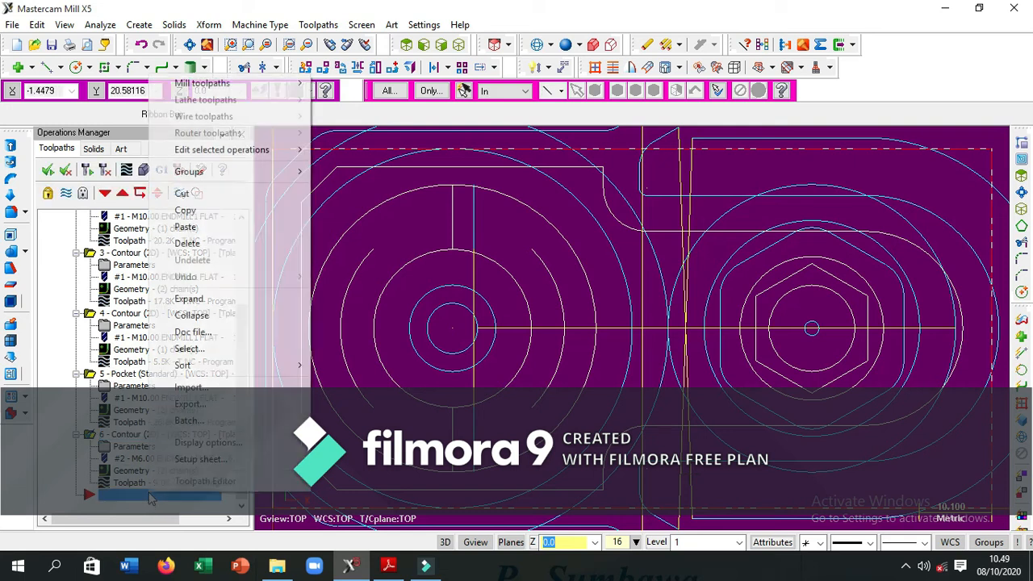
pyautogui.moveTo(266, 84)
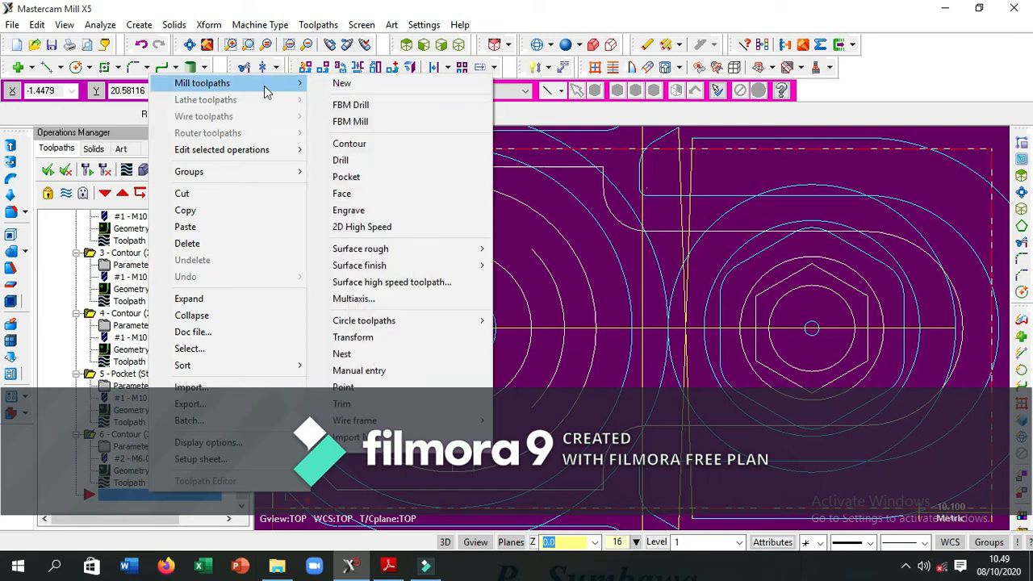
pyautogui.click(347, 143)
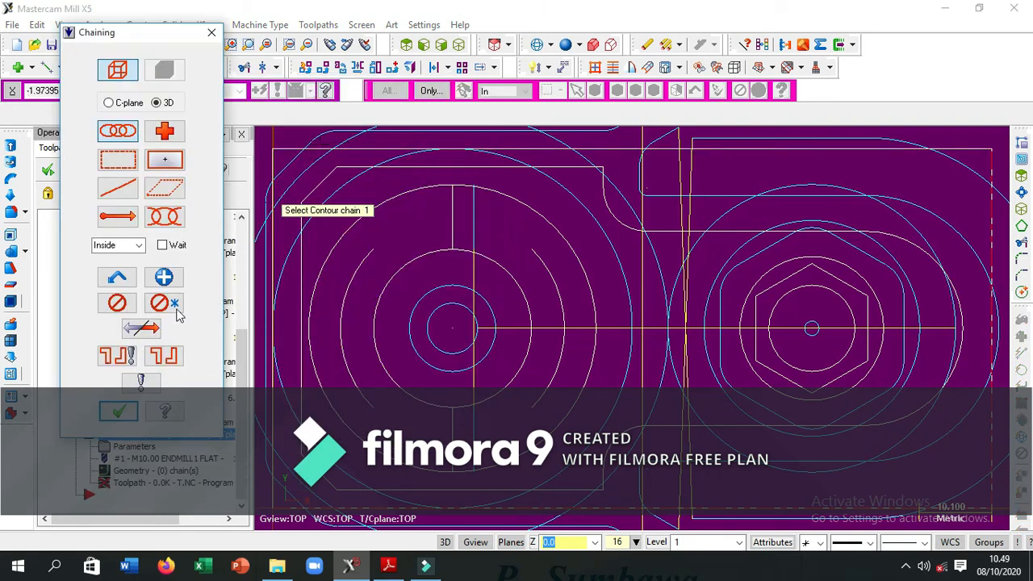
pyautogui.click(347, 376)
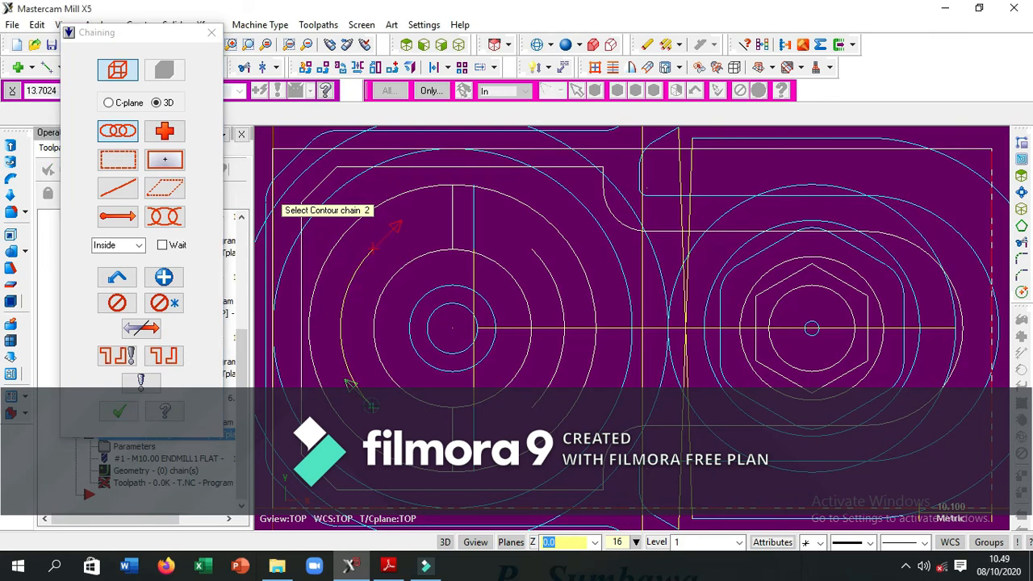
pyautogui.click(533, 249)
pyautogui.click(117, 410)
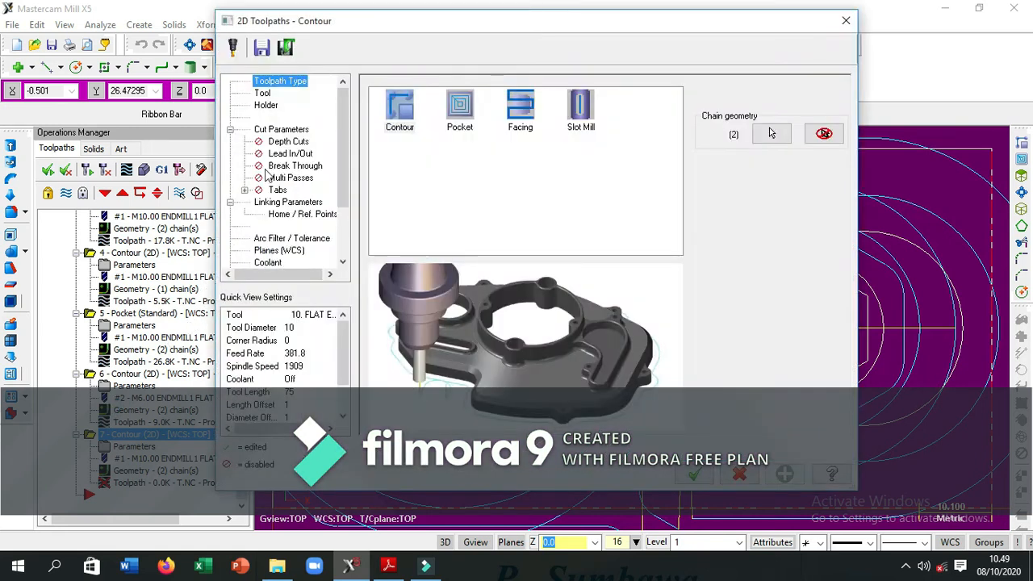
# - Assign the 6 mm flat endmill to the arc contour, set its depth to -3 mm and accept the parameters
pyautogui.click(262, 94)
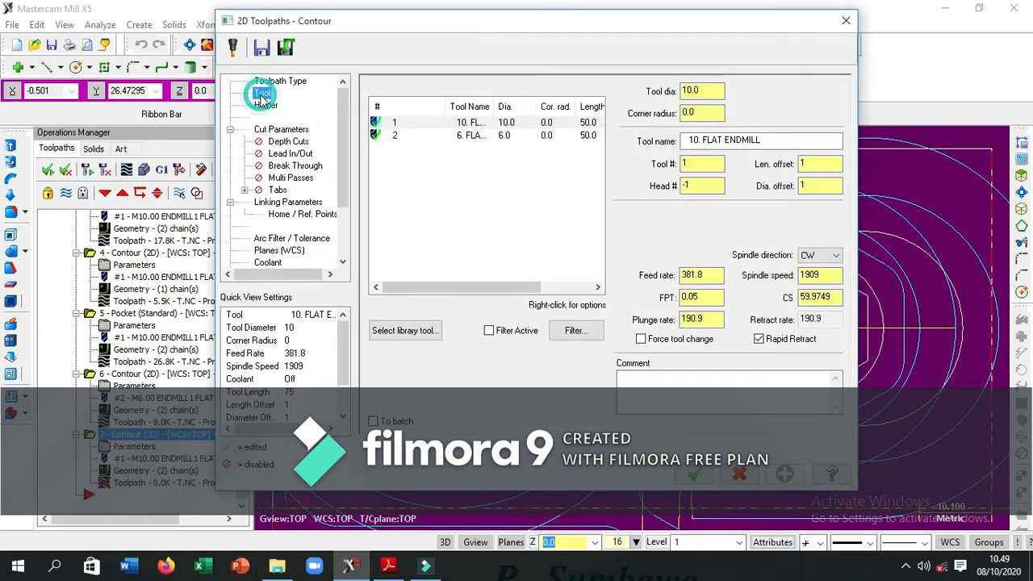
pyautogui.click(447, 135)
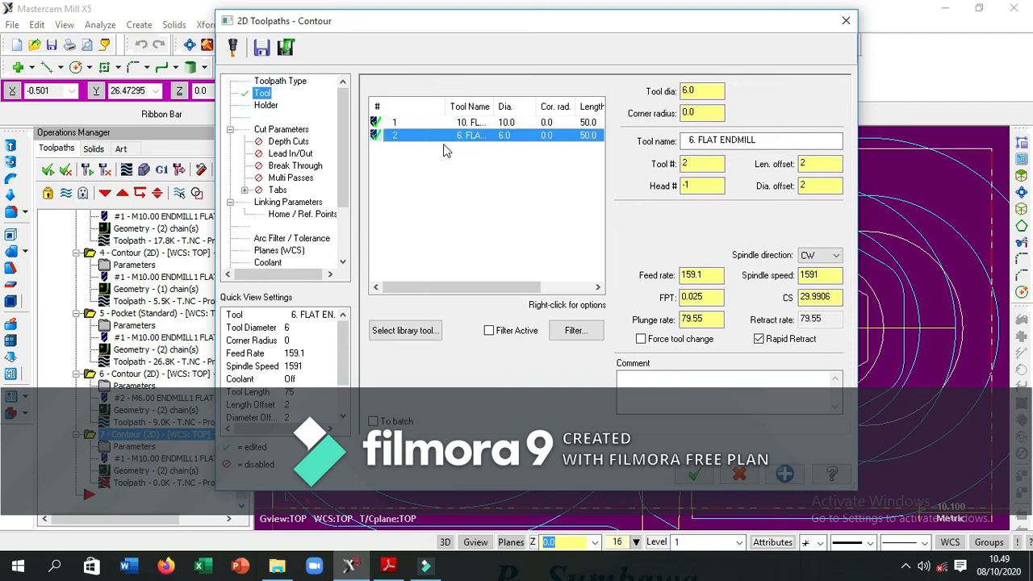
pyautogui.click(269, 205)
pyautogui.click(622, 383)
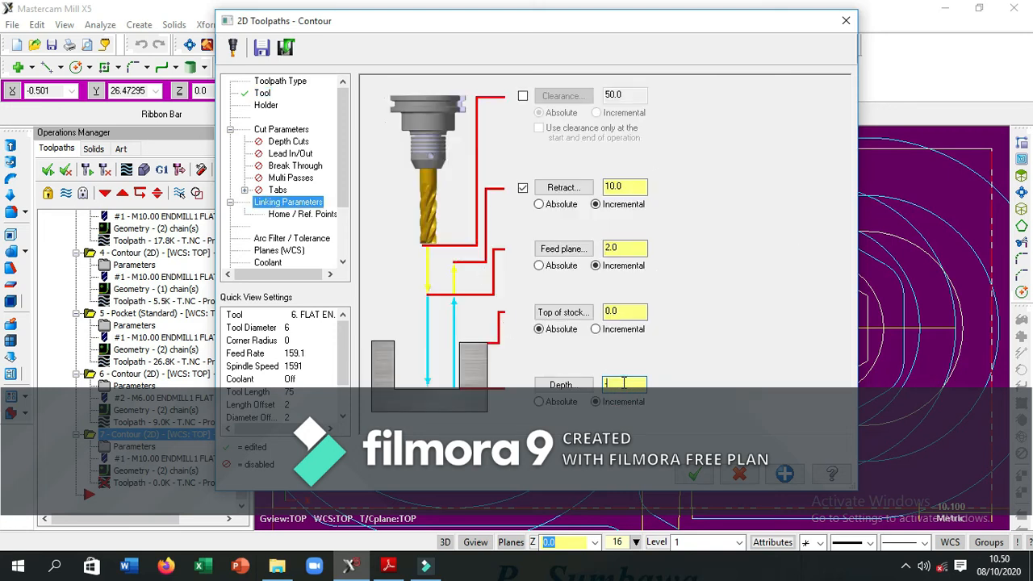
pyautogui.click(697, 474)
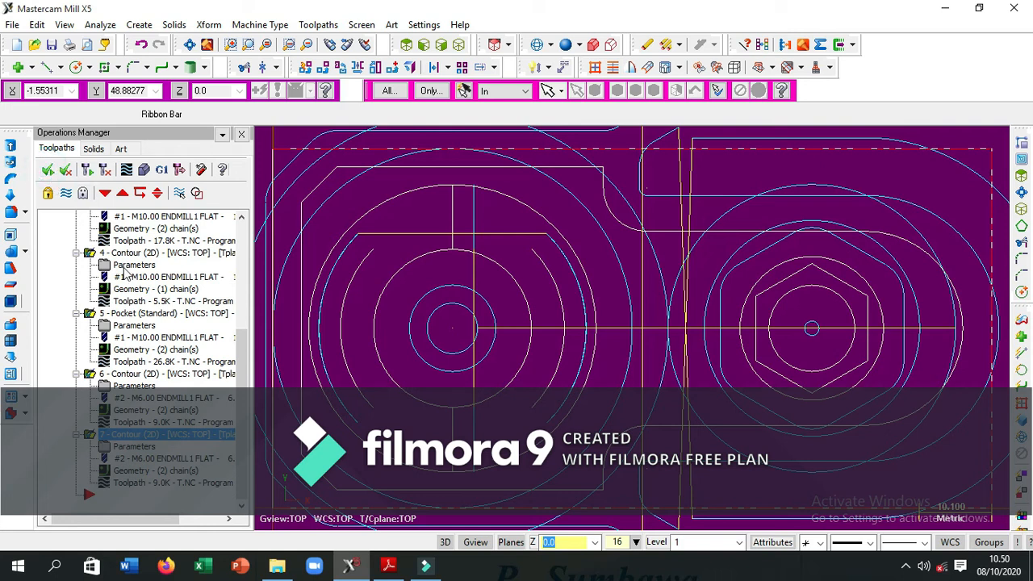
# - Run the machining verification of the toolpaths in isometric view and close it
pyautogui.scroll(2, 127, 270)
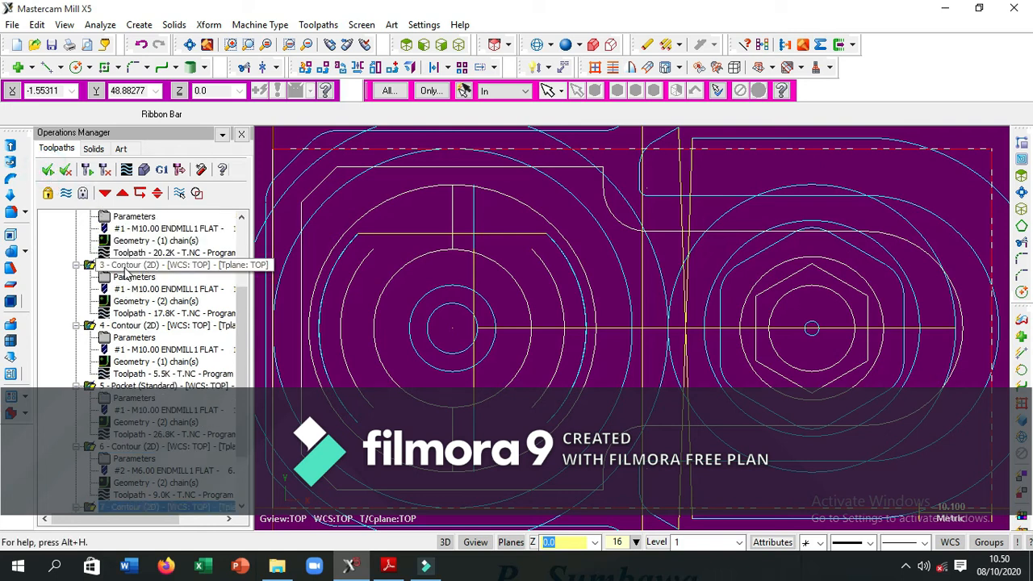
pyautogui.click(143, 169)
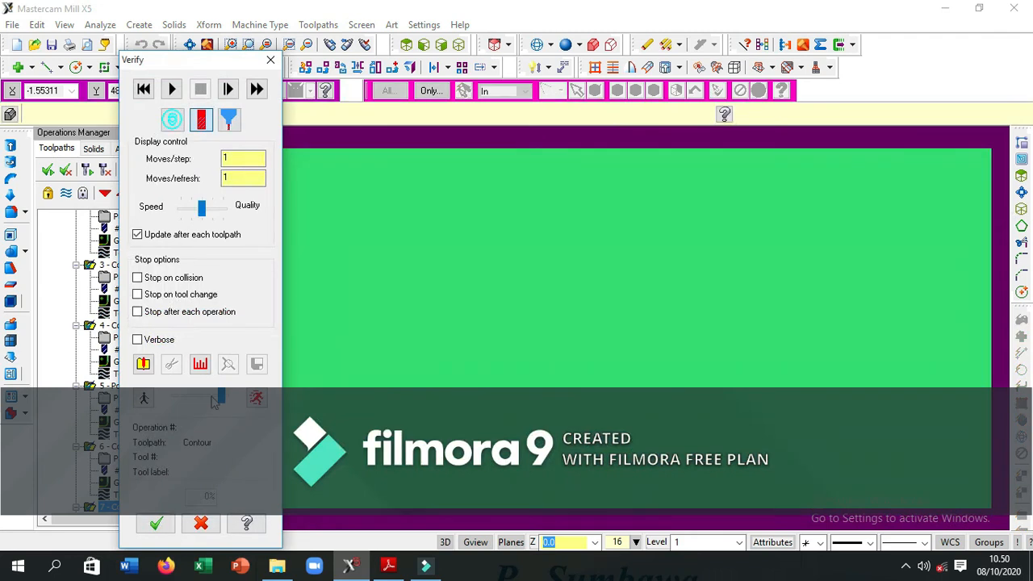
pyautogui.click(171, 89)
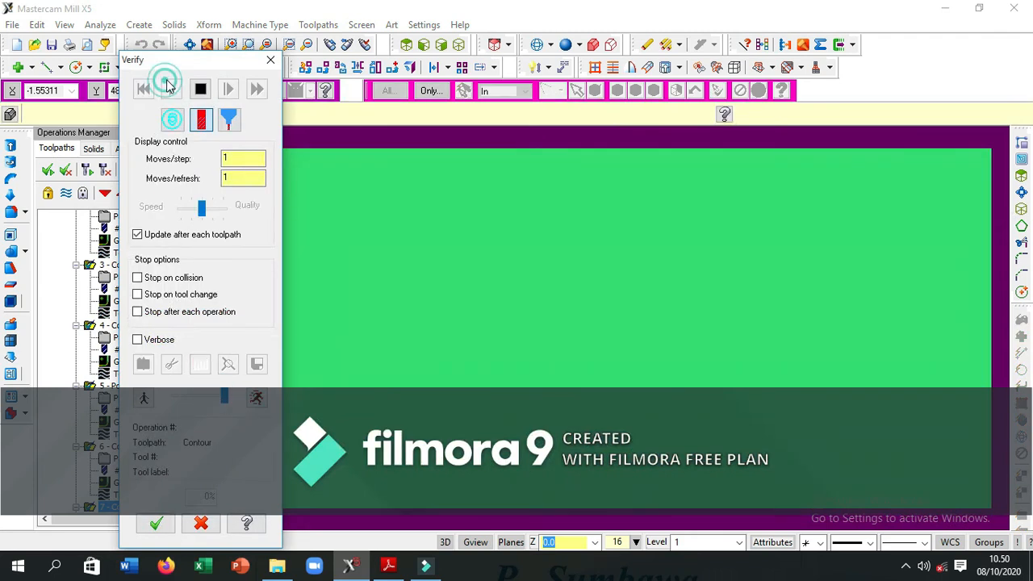
pyautogui.click(456, 46)
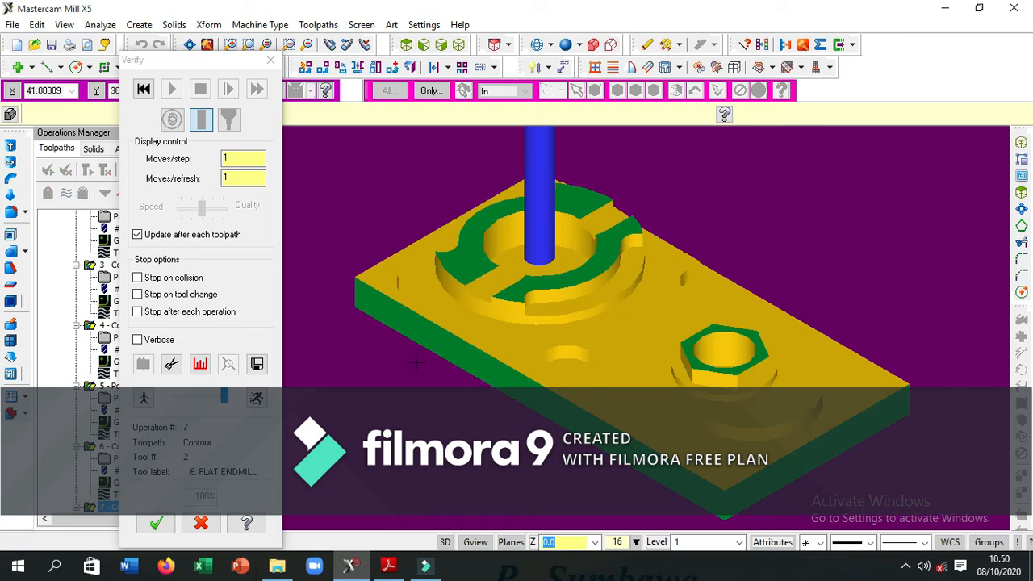
pyautogui.click(152, 522)
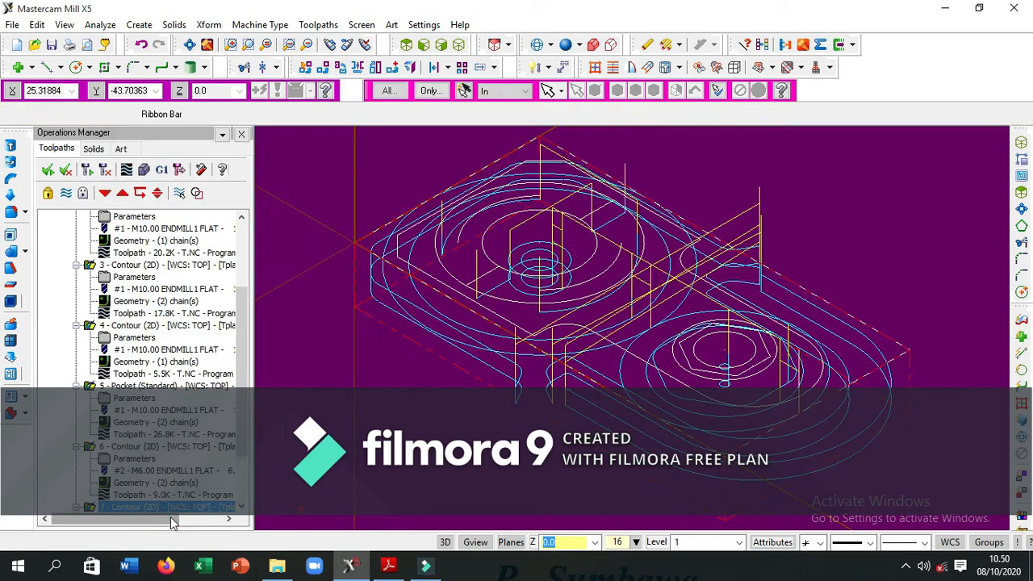
# - Set the arc contour's compensation type to Off and regenerate the changed toolpath
pyautogui.scroll(-2, 184, 415)
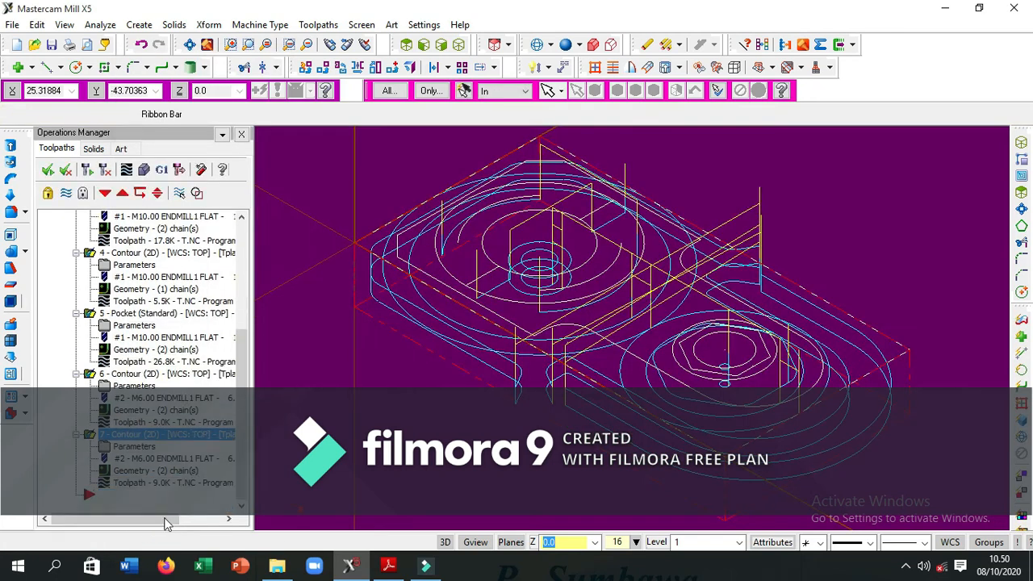
pyautogui.click(140, 448)
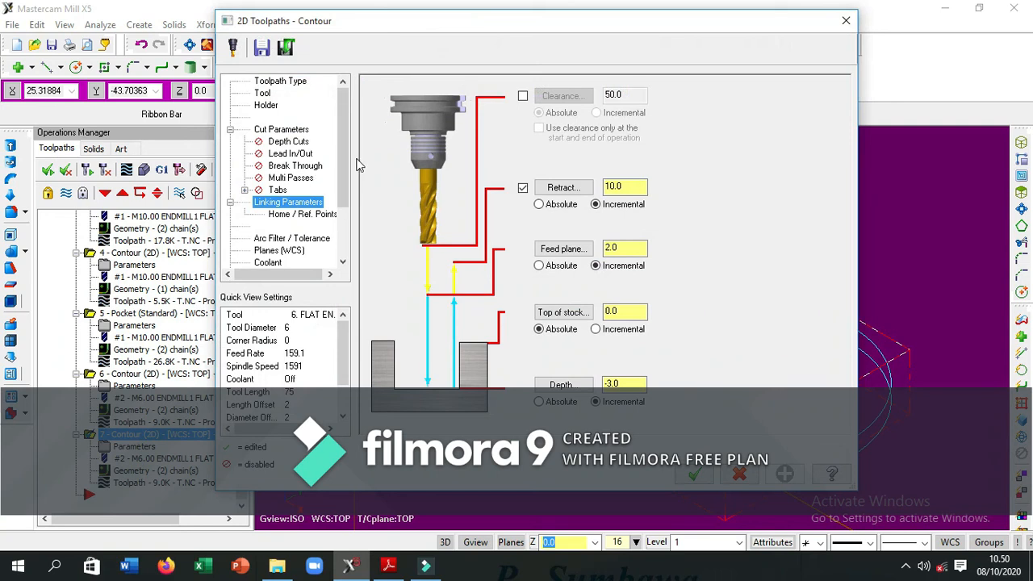
pyautogui.click(297, 133)
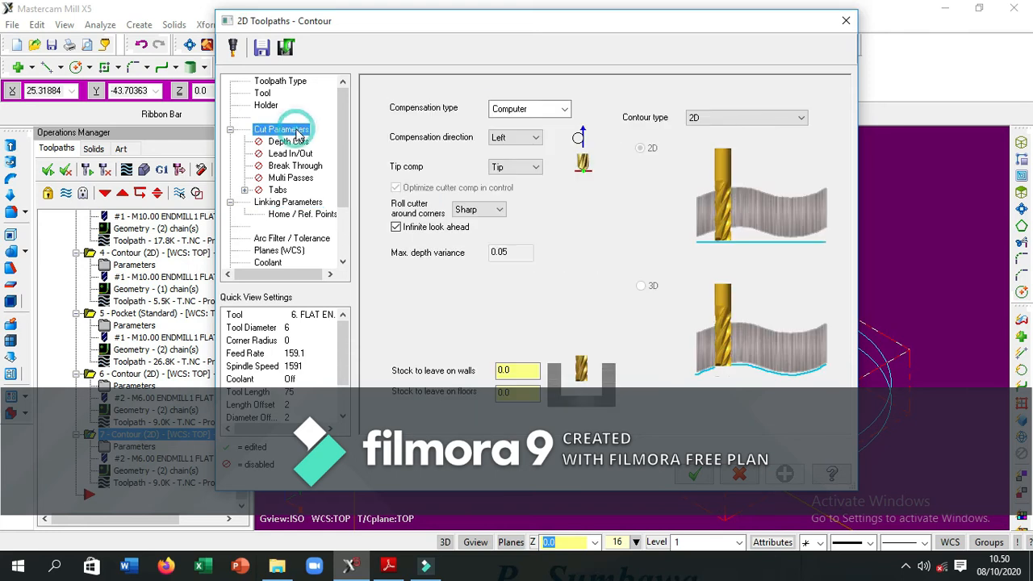
pyautogui.click(563, 110)
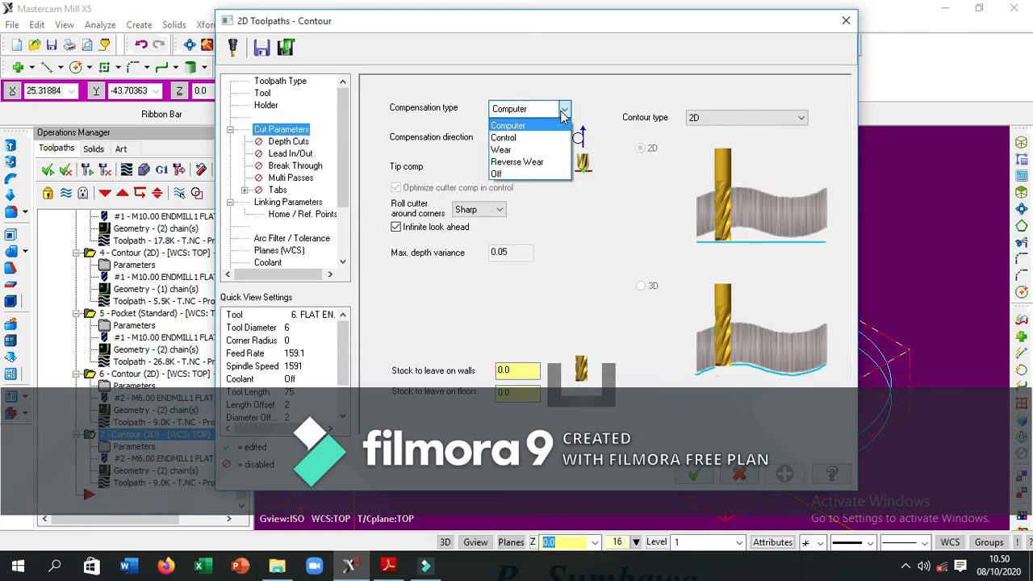
pyautogui.click(503, 171)
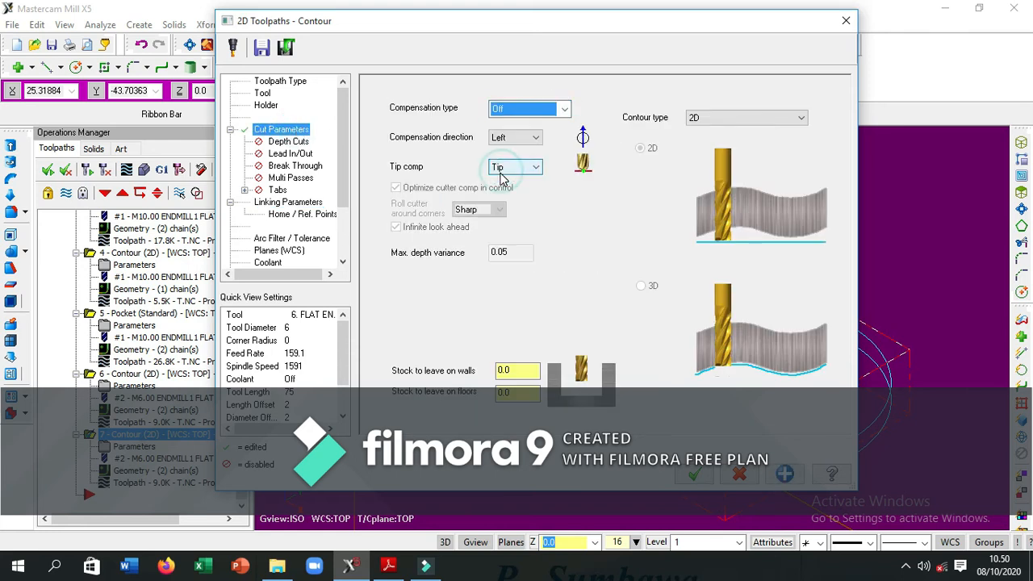
pyautogui.click(694, 476)
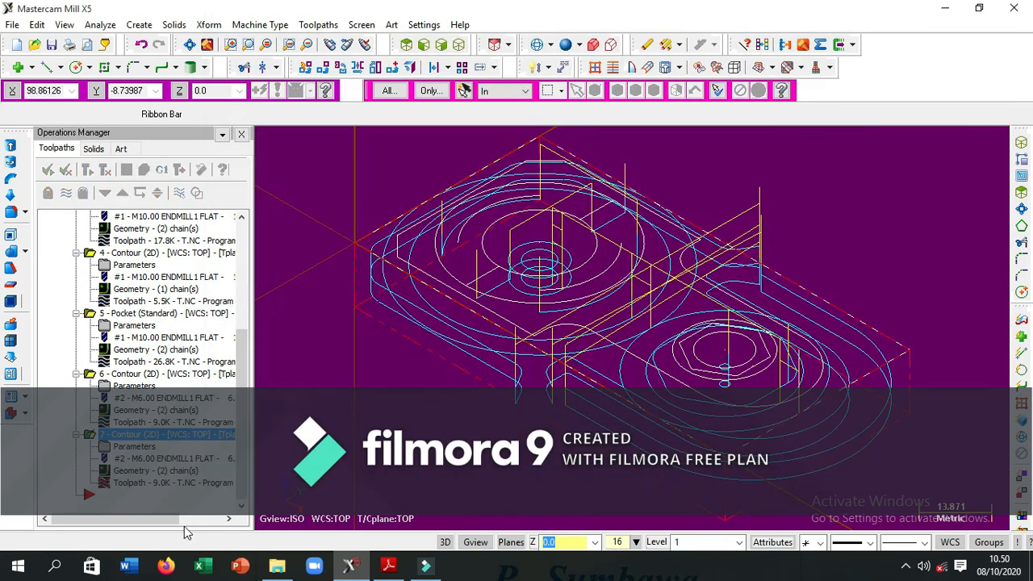
pyautogui.click(87, 170)
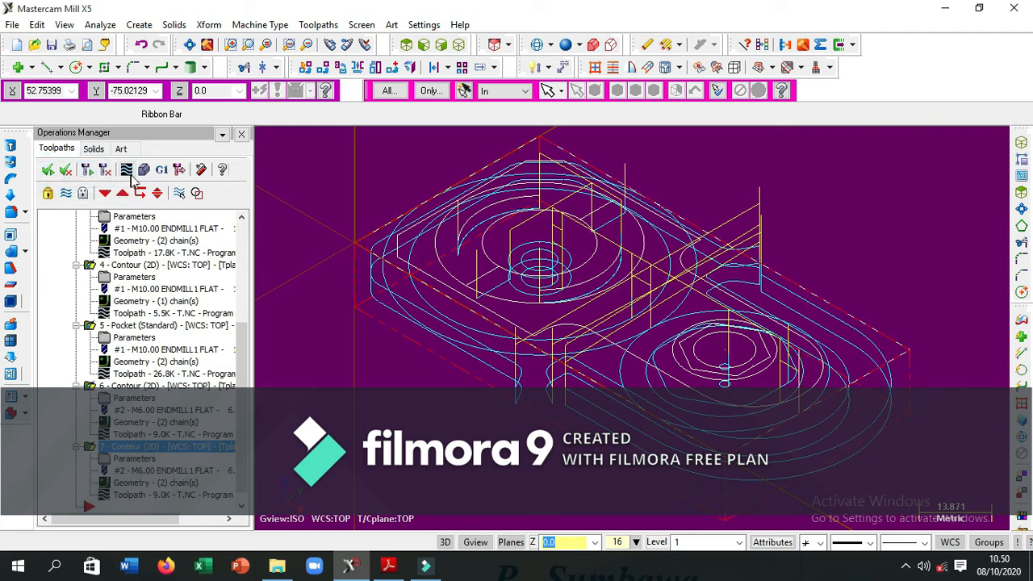
# - Verify the machining again with the arc contour's cutter compensation switched off
pyautogui.click(145, 170)
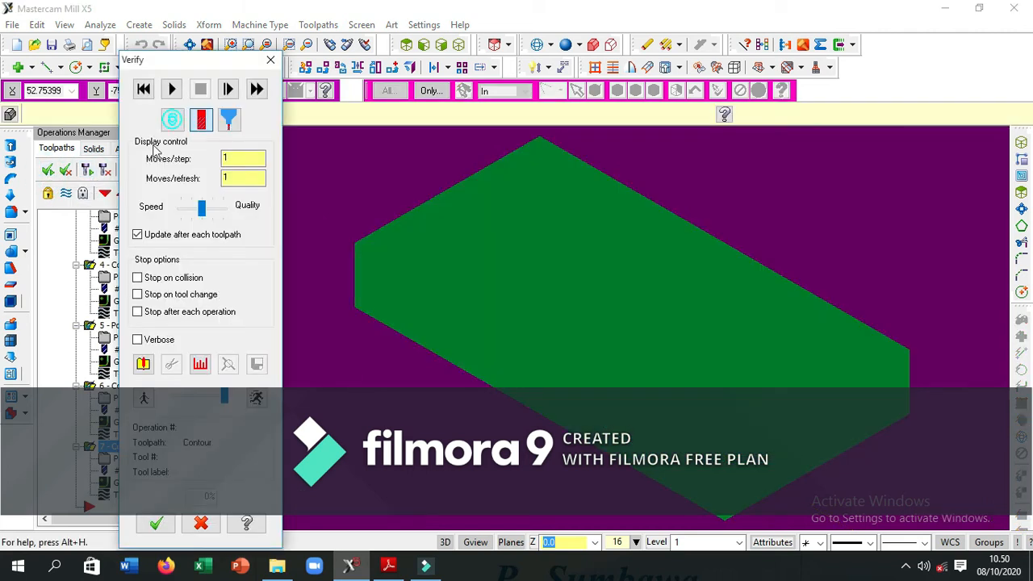
pyautogui.click(172, 90)
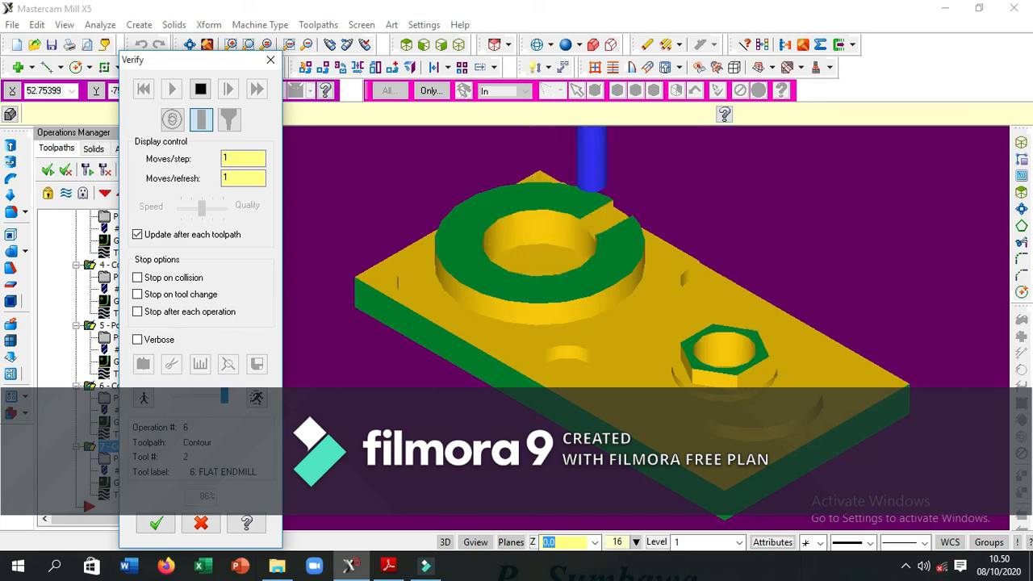
pyautogui.click(149, 526)
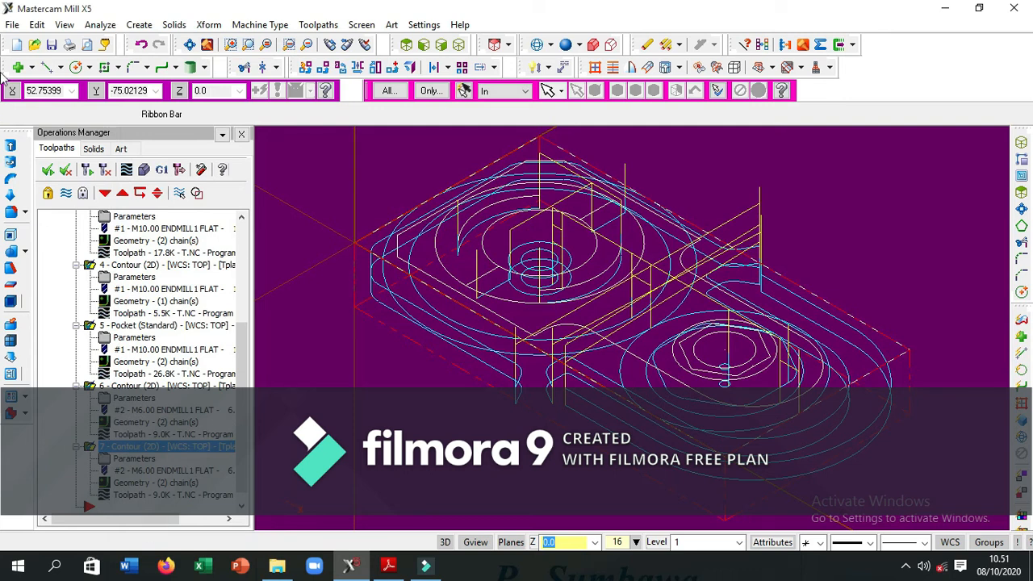
# - Post-process the toolpaths and save the NC file as TUGAS 3 DIKLAT CNC in the D:\DIKLAT CNC folder
pyautogui.click(162, 169)
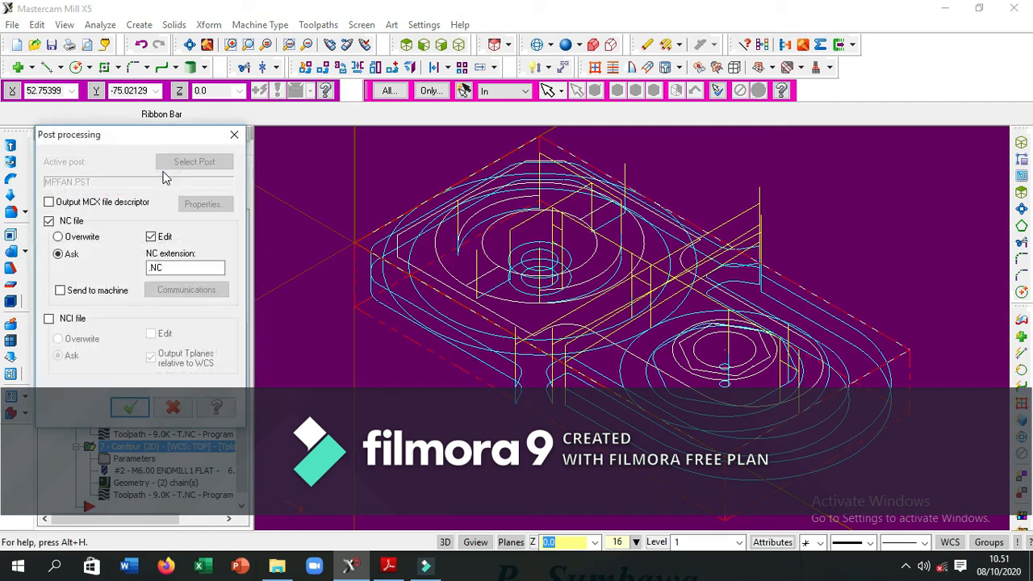
pyautogui.click(131, 407)
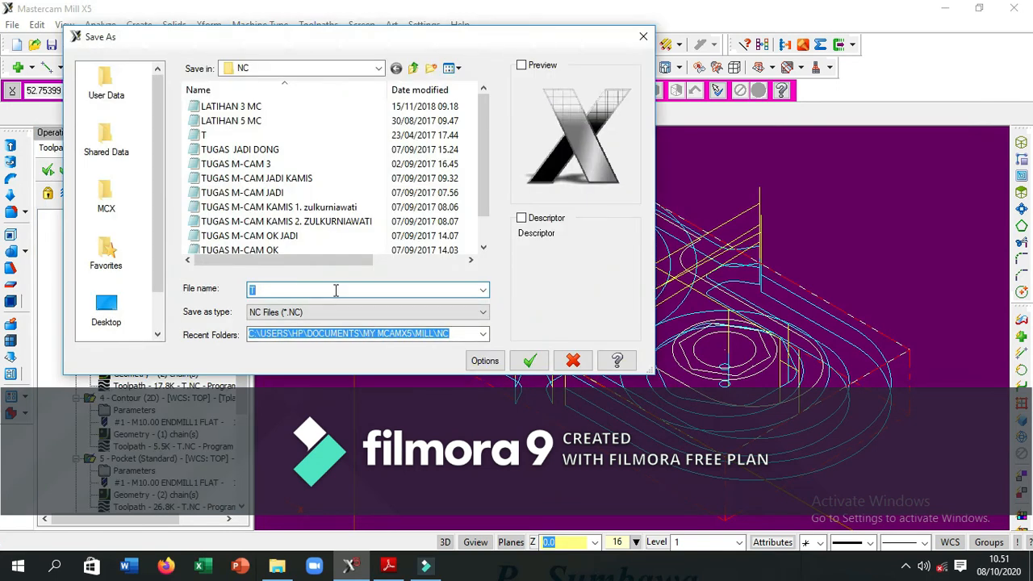
pyautogui.write('t')
pyautogui.press('BackSpace')
pyautogui.write('TUGAS')
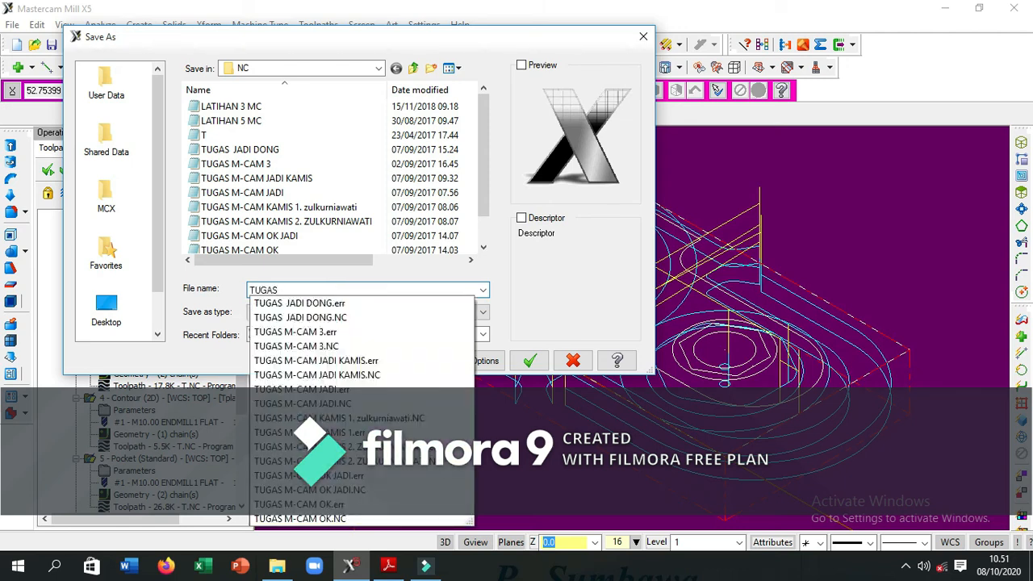
pyautogui.write(' 3')
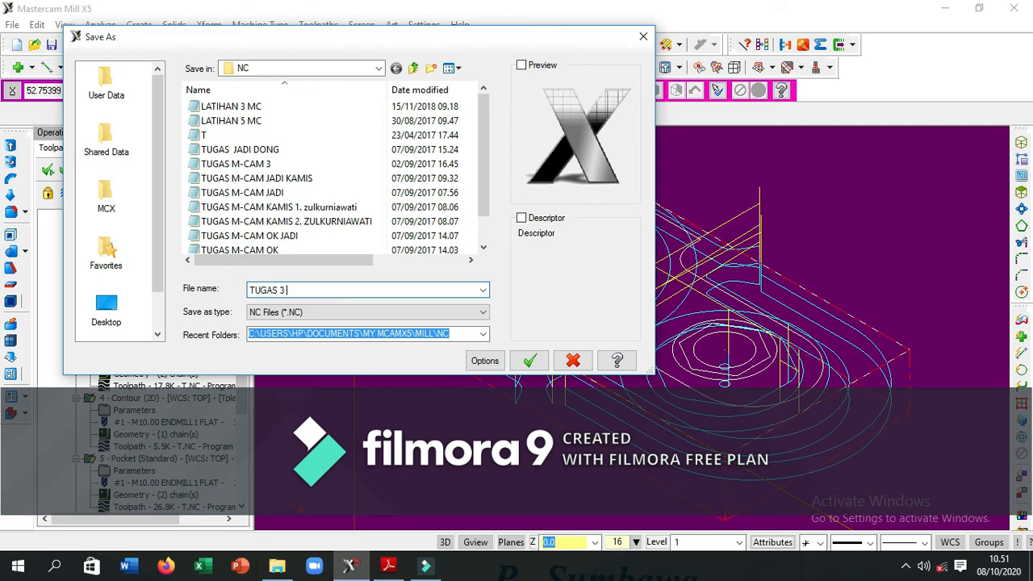
pyautogui.write(' DIKLAT CNC')
pyautogui.press('Return')
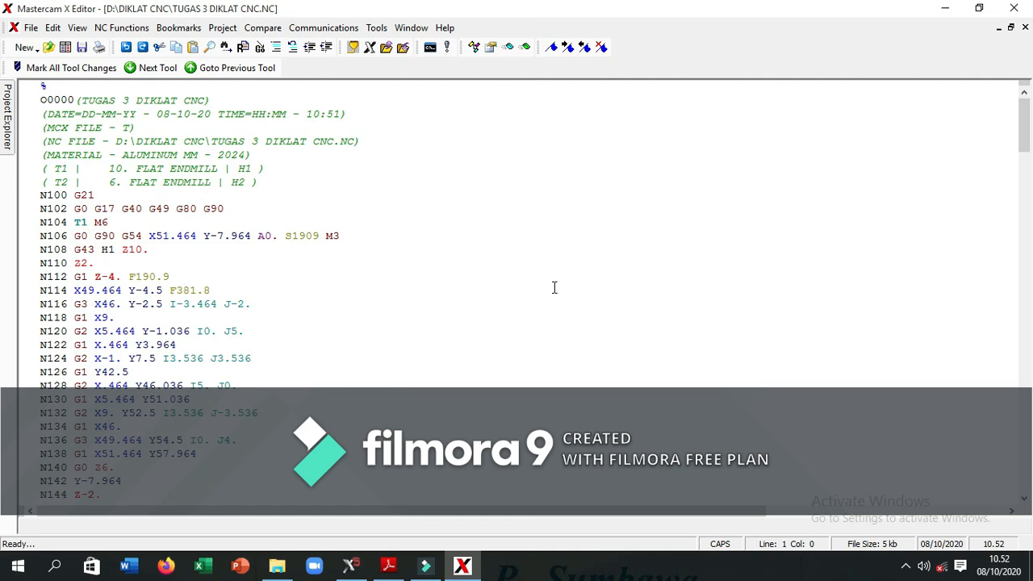
# - Replace the NC program's opening lines, from the % sign through block N102, with G290
pyautogui.click(293, 381)
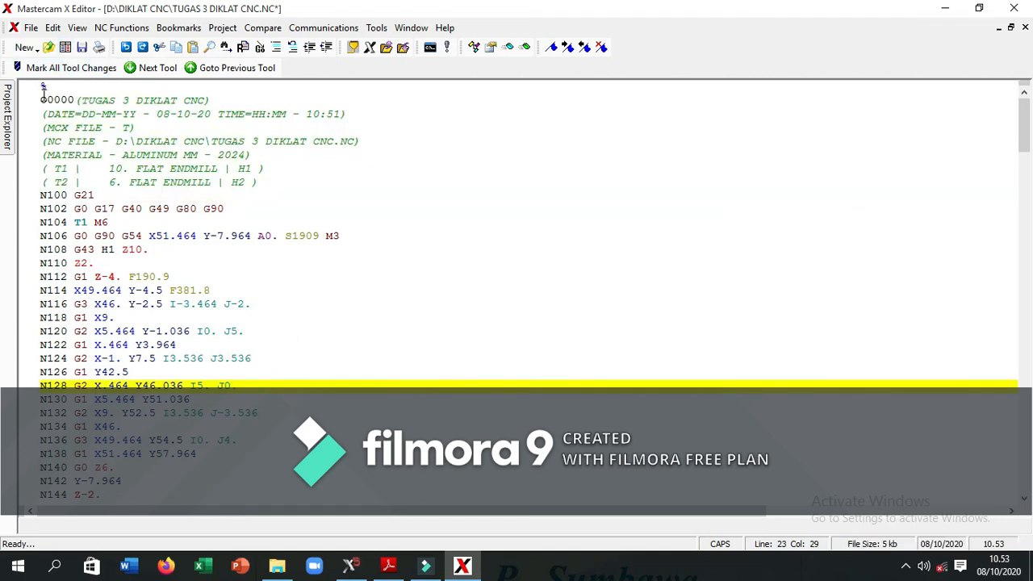
pyautogui.moveTo(42, 86); pyautogui.dragTo(279, 208)
pyautogui.press('Delete')
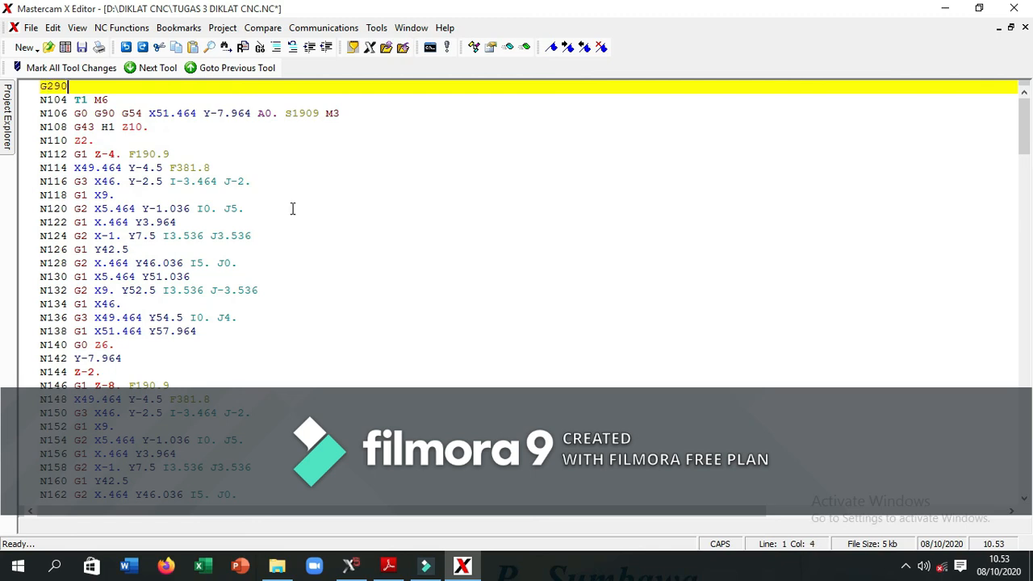
# - Insert the lines D1 and G291 below the T1 M6 tool change in block N104
pyautogui.click(112, 100)
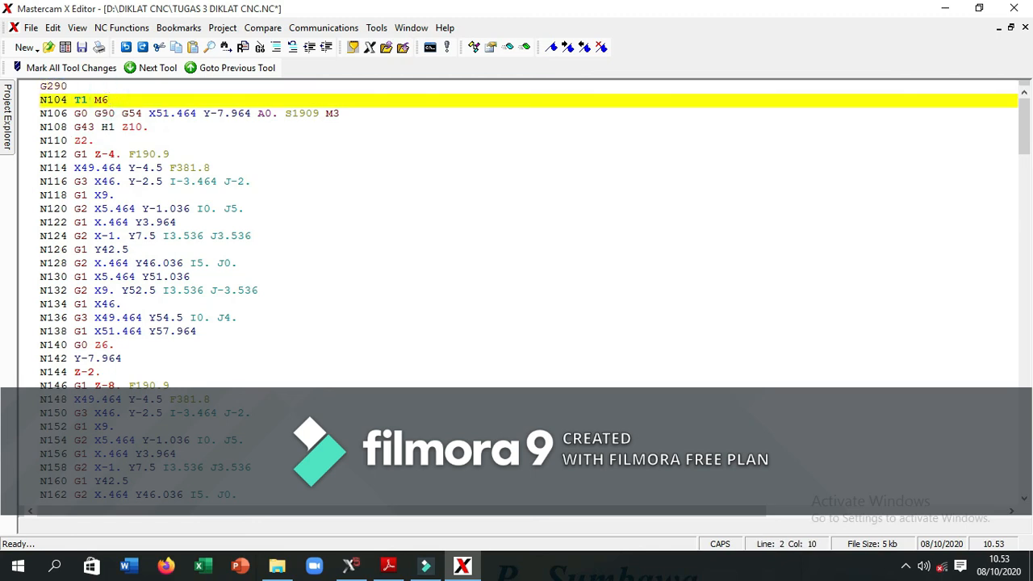
pyautogui.press('Return')
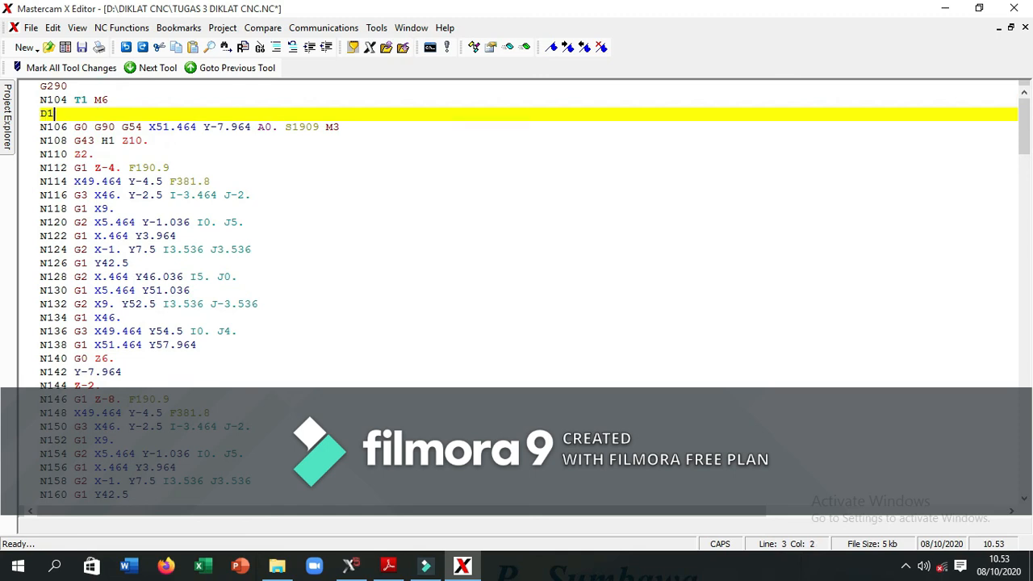
pyautogui.write('D1')
pyautogui.press('Return')
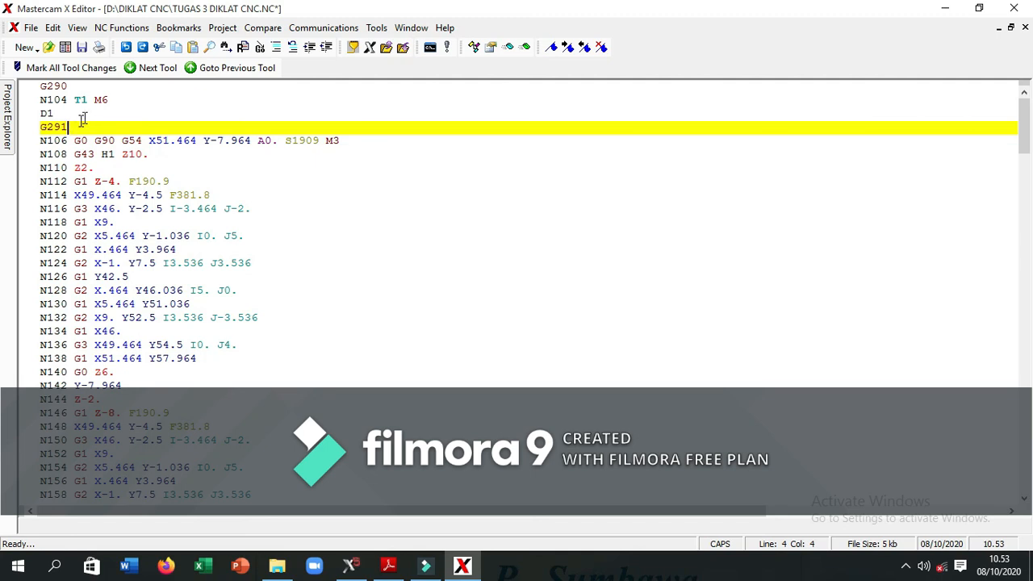
# - Mark all tool changes in the program and insert a G290 line above the T2 M6 tool change in block N474
pyautogui.click(87, 71)
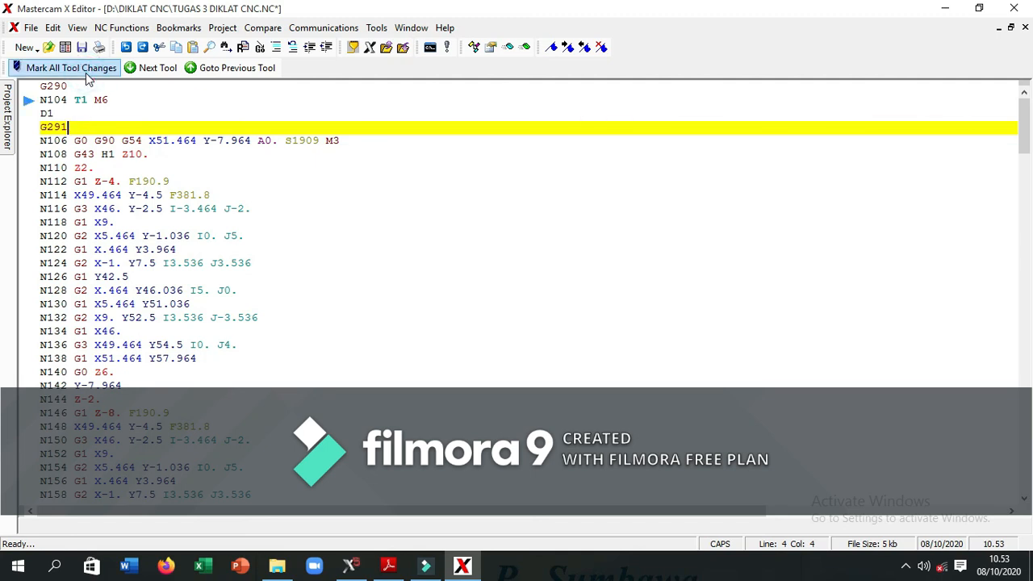
pyautogui.click(157, 71)
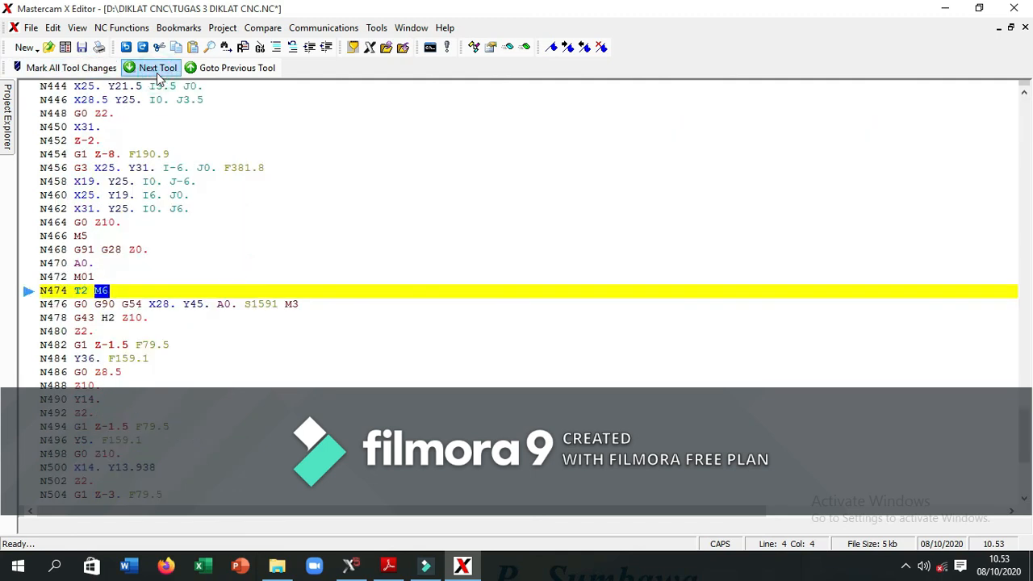
pyautogui.click(107, 278)
pyautogui.press('Return')
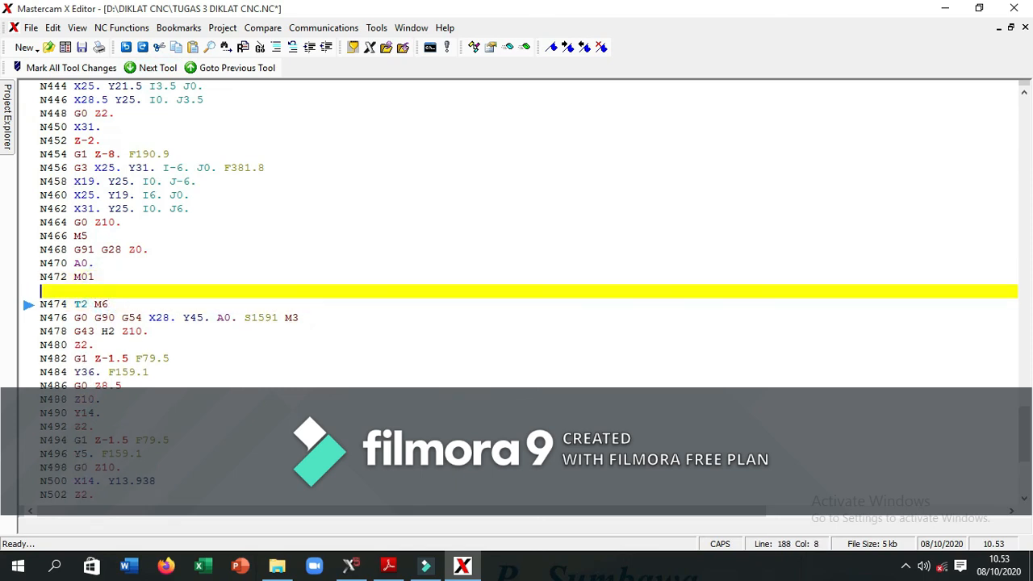
pyautogui.write('G290')
# - Insert the lines D1 and G291 below the T2 M6 tool change in block N474
pyautogui.click(122, 305)
pyautogui.press('Return')
pyautogui.write('D1')
pyautogui.press('Return')
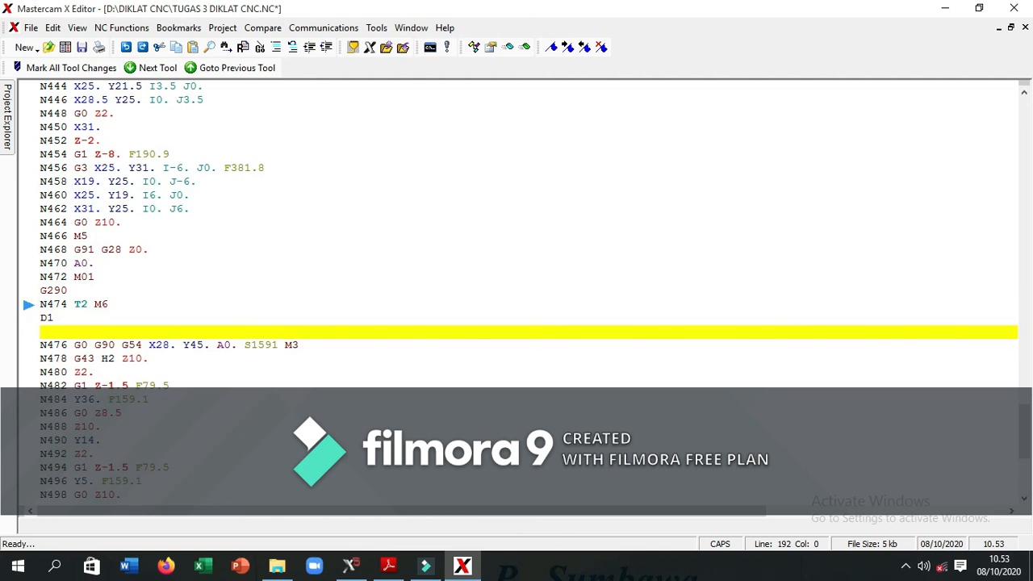
pyautogui.write('G291')
# - Remove the A0. and X0. words from block N530 near the program end, leaving G28 Y0
pyautogui.scroll(-10, 164, 319)
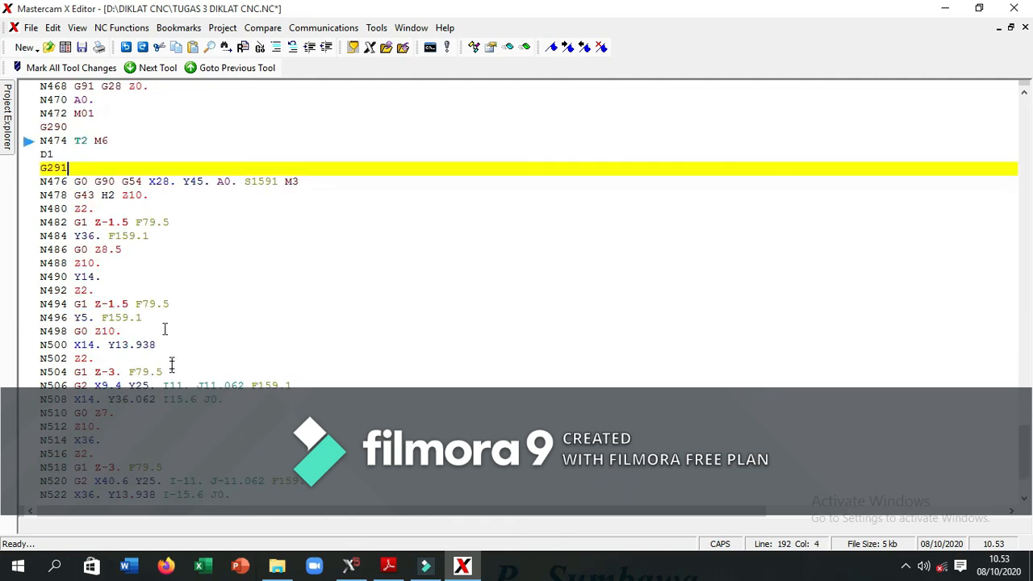
pyautogui.click(184, 250)
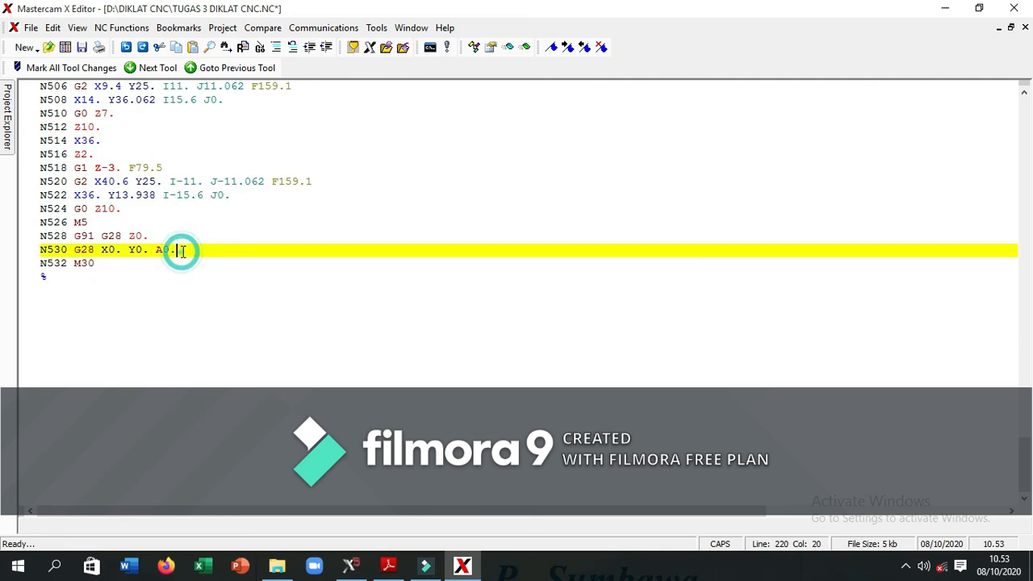
pyautogui.press('BackSpace')
pyautogui.press('BackSpace')
pyautogui.press('BackSpace')
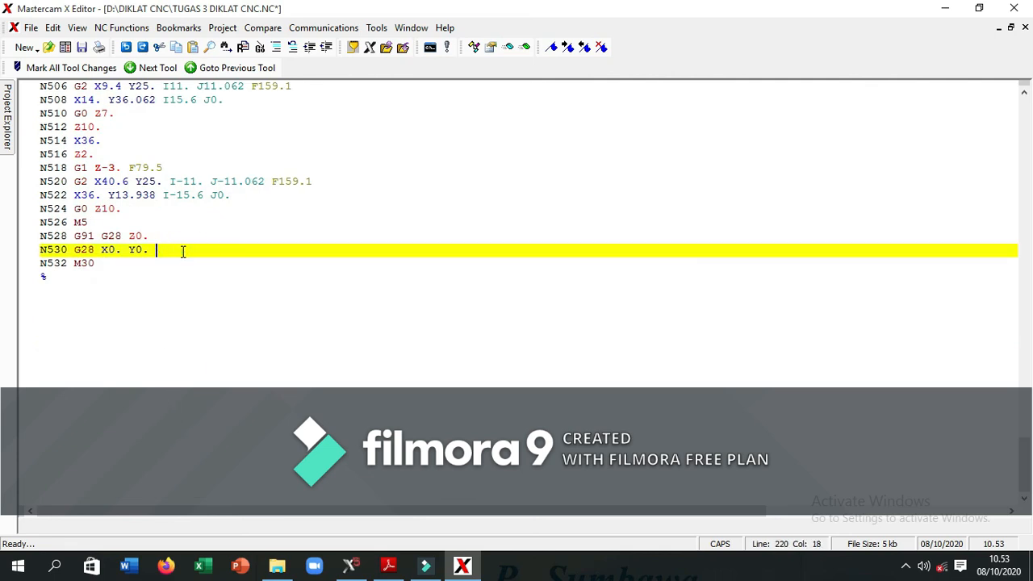
pyautogui.press('Left')
pyautogui.press('Left')
pyautogui.press('Left')
pyautogui.press('BackSpace')
pyautogui.press('BackSpace')
pyautogui.press('BackSpace')
pyautogui.press('BackSpace')
# - Insert a G290 line between block N530 and the M30 program end in block N532
pyautogui.click(132, 250)
pyautogui.press('Return')
pyautogui.write('G290')
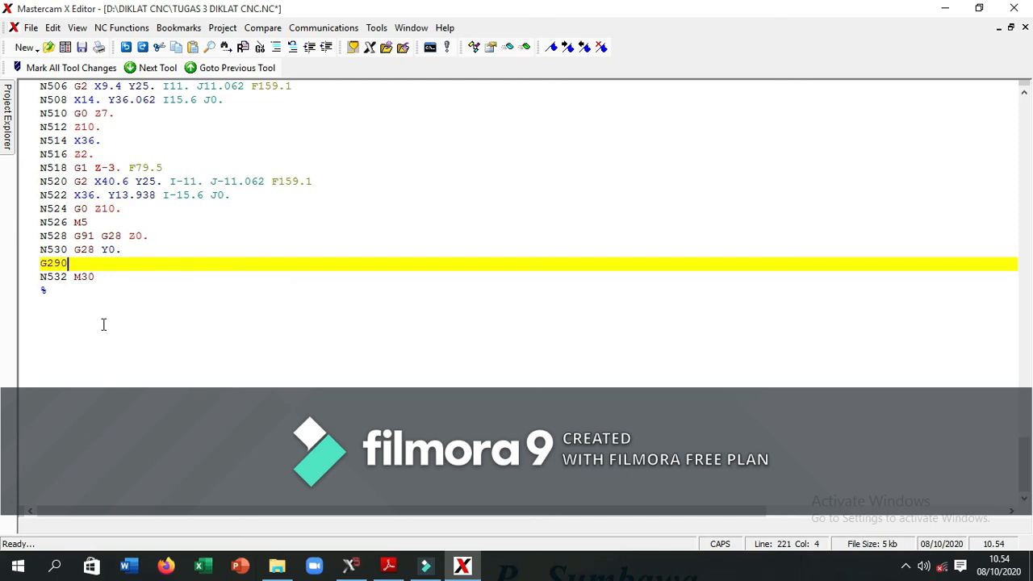
# - Save the edited NC program under its existing file name
pyautogui.click(159, 358)
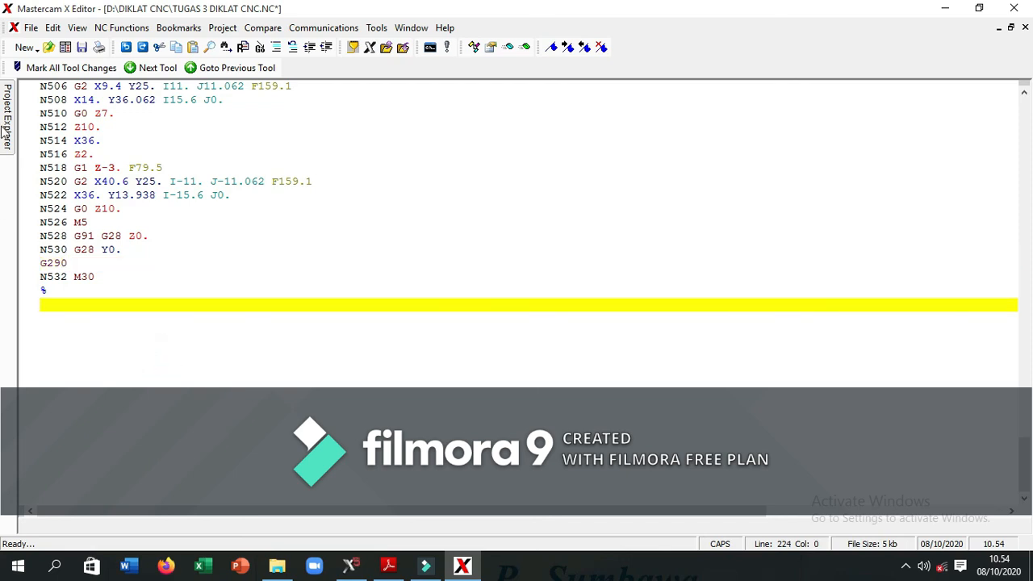
pyautogui.click(35, 31)
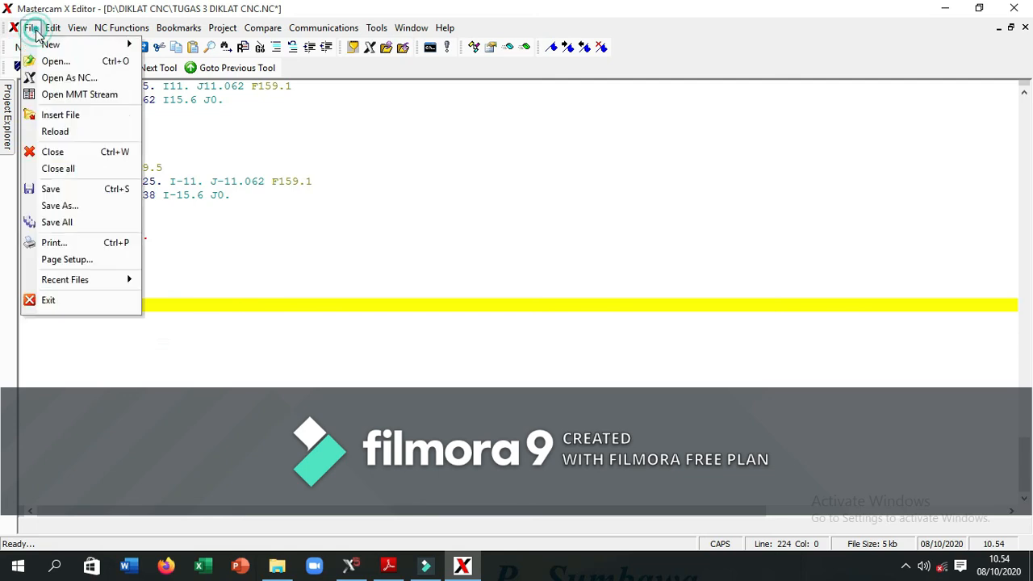
pyautogui.click(69, 189)
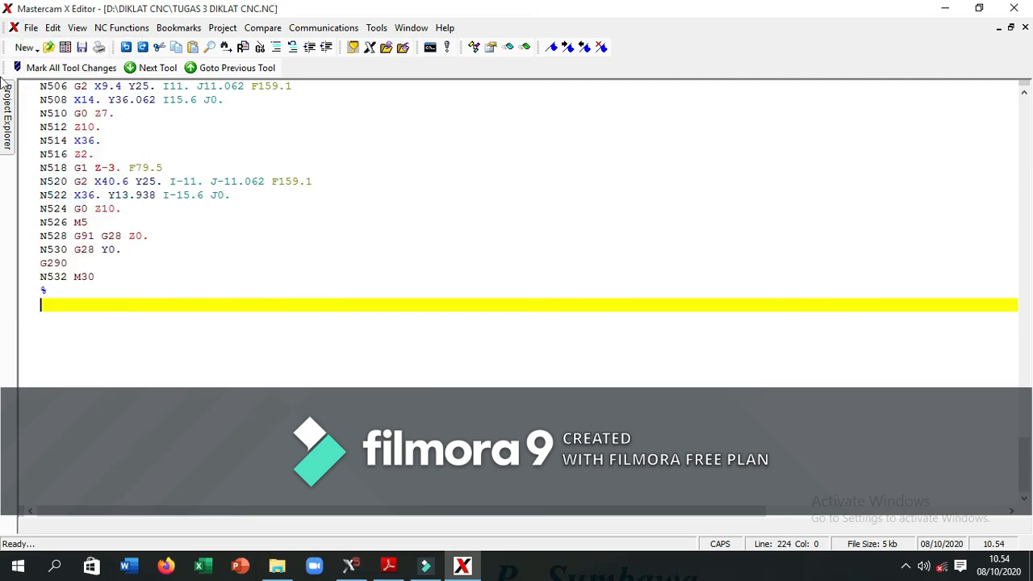
pyautogui.click(30, 28)
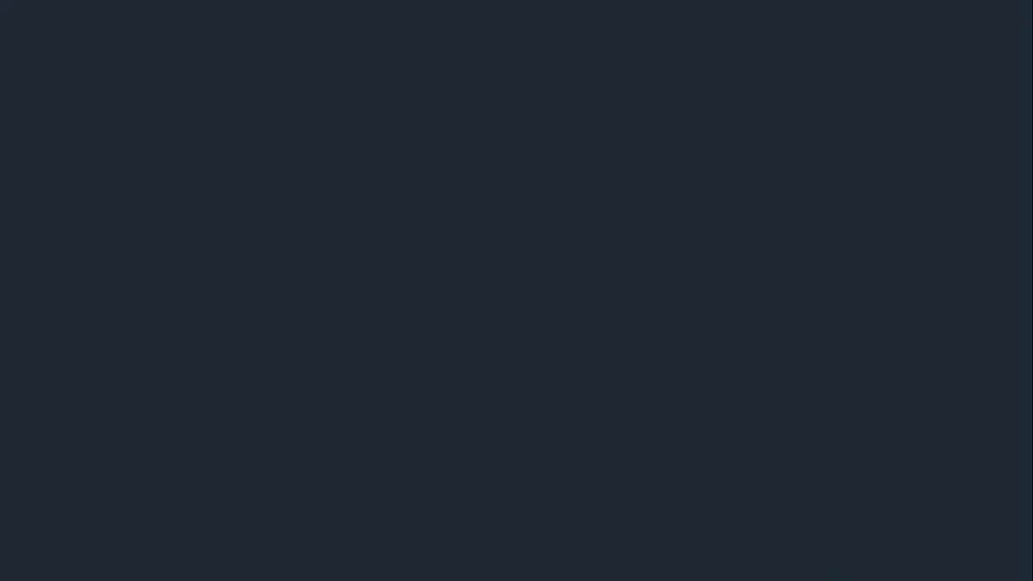